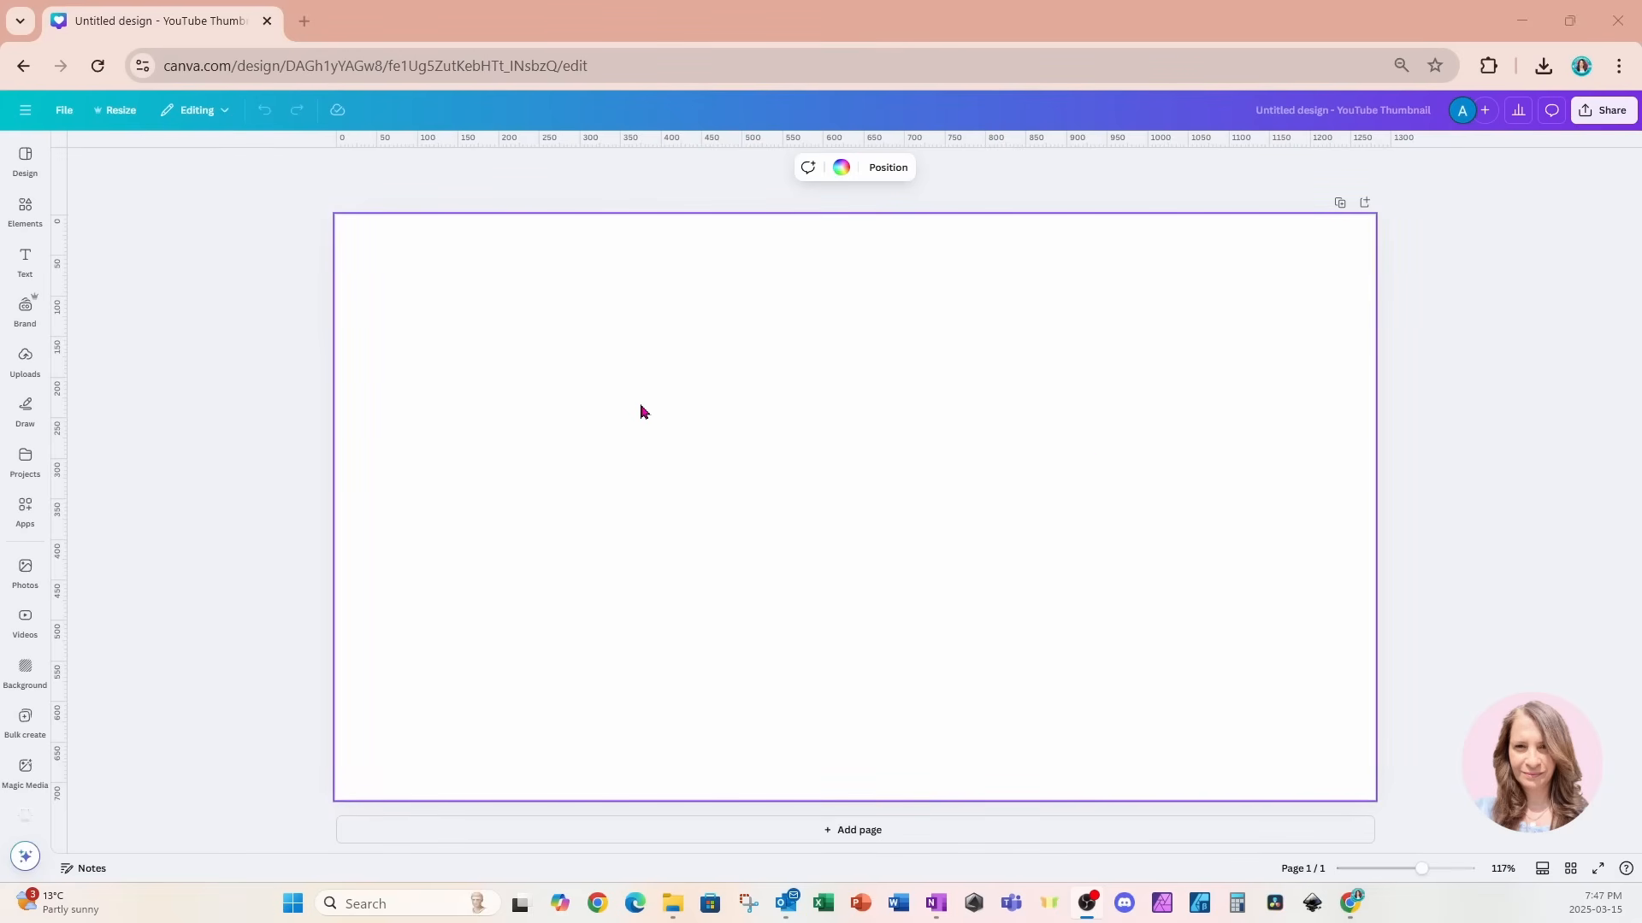
Add the recently used photo of the leaping woman to the page and remove its background.
click(25, 211)
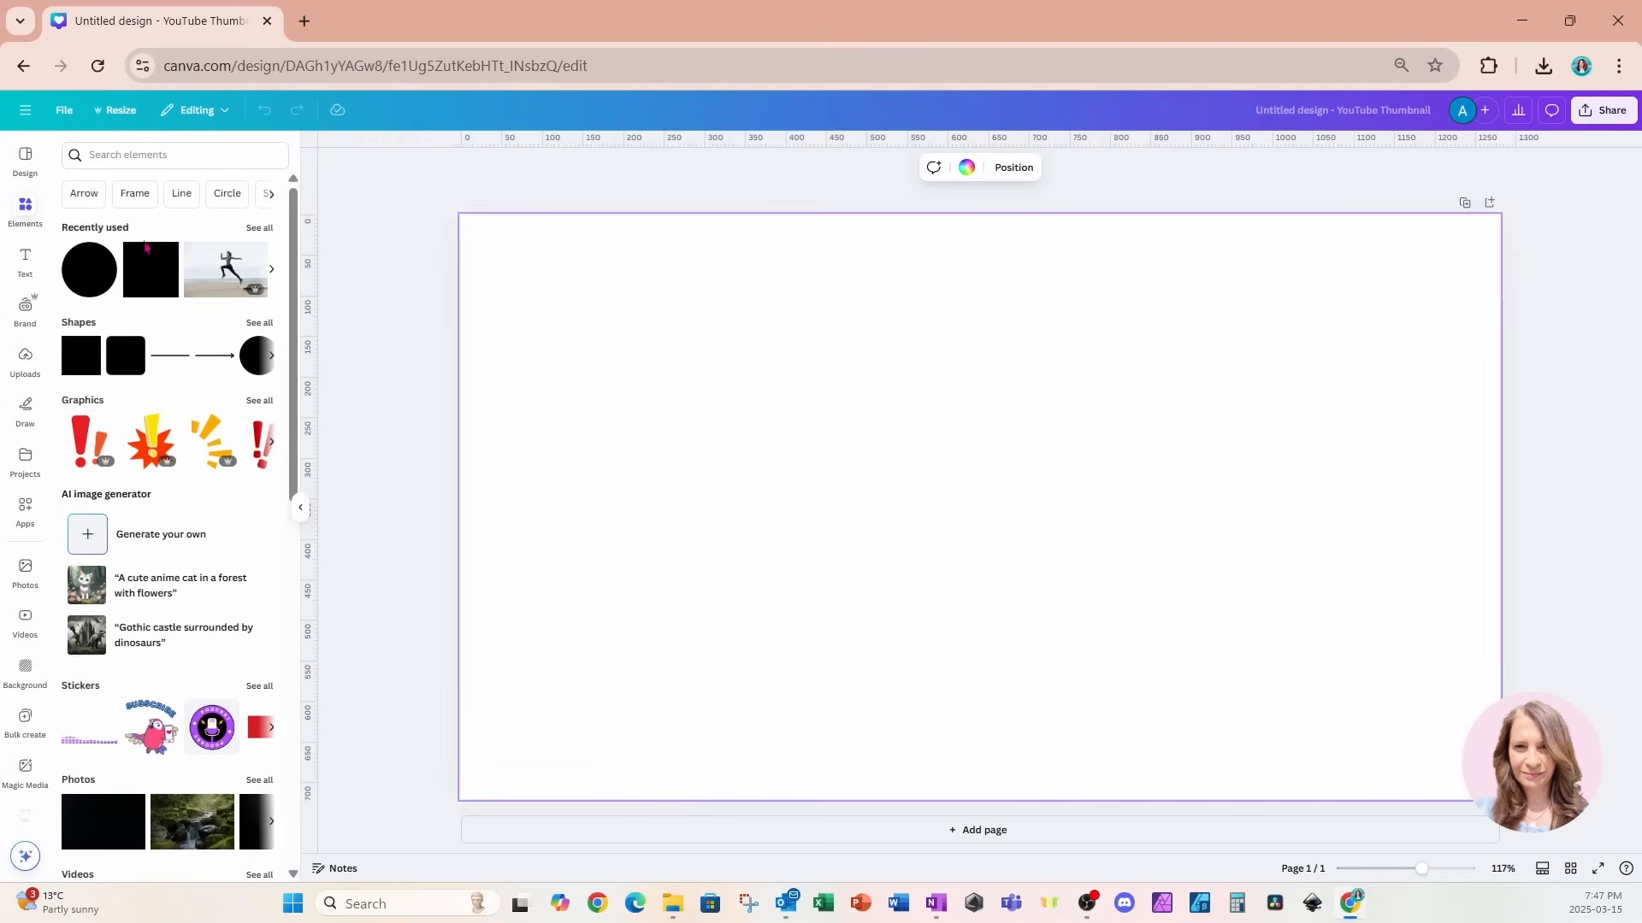
click(195, 279)
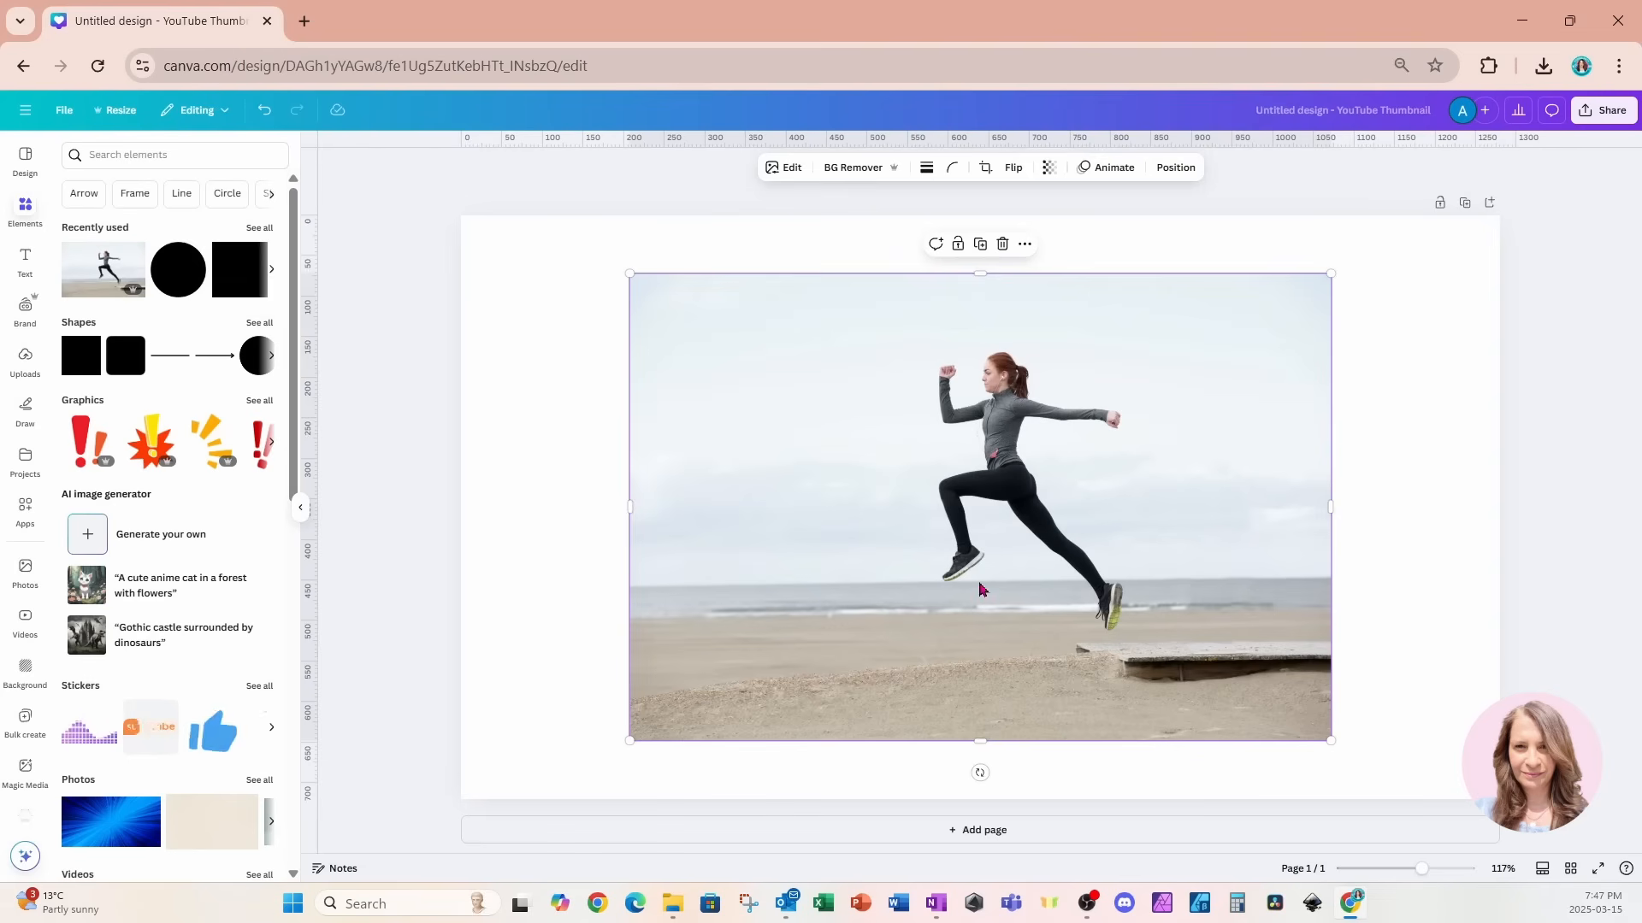
drag(1245, 509, 1209, 556)
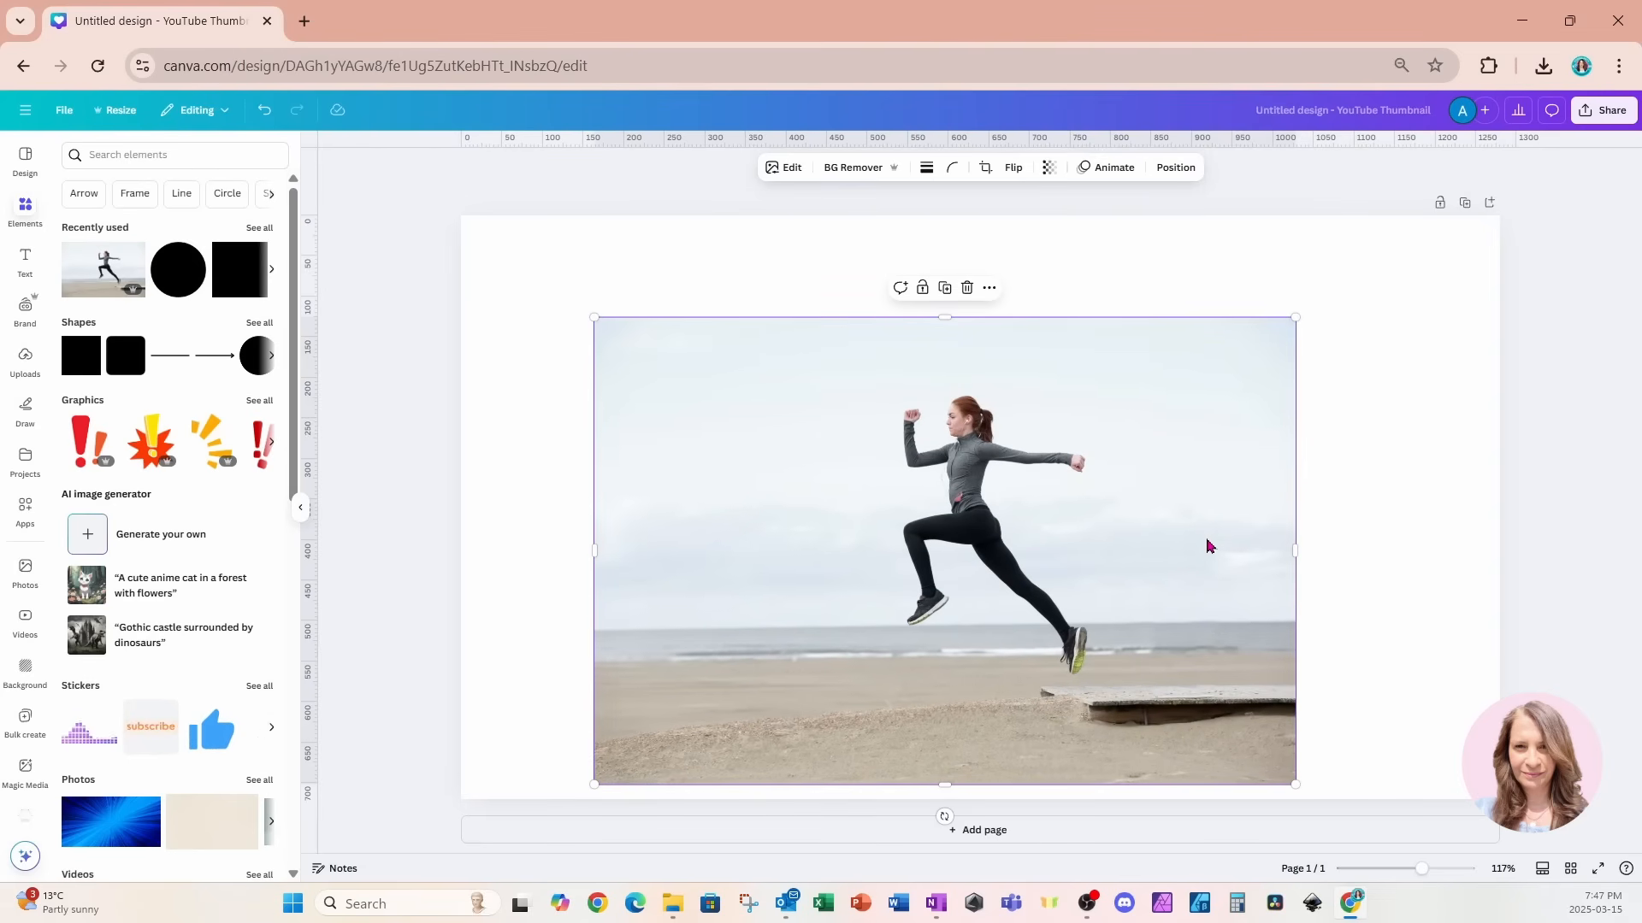
click(850, 168)
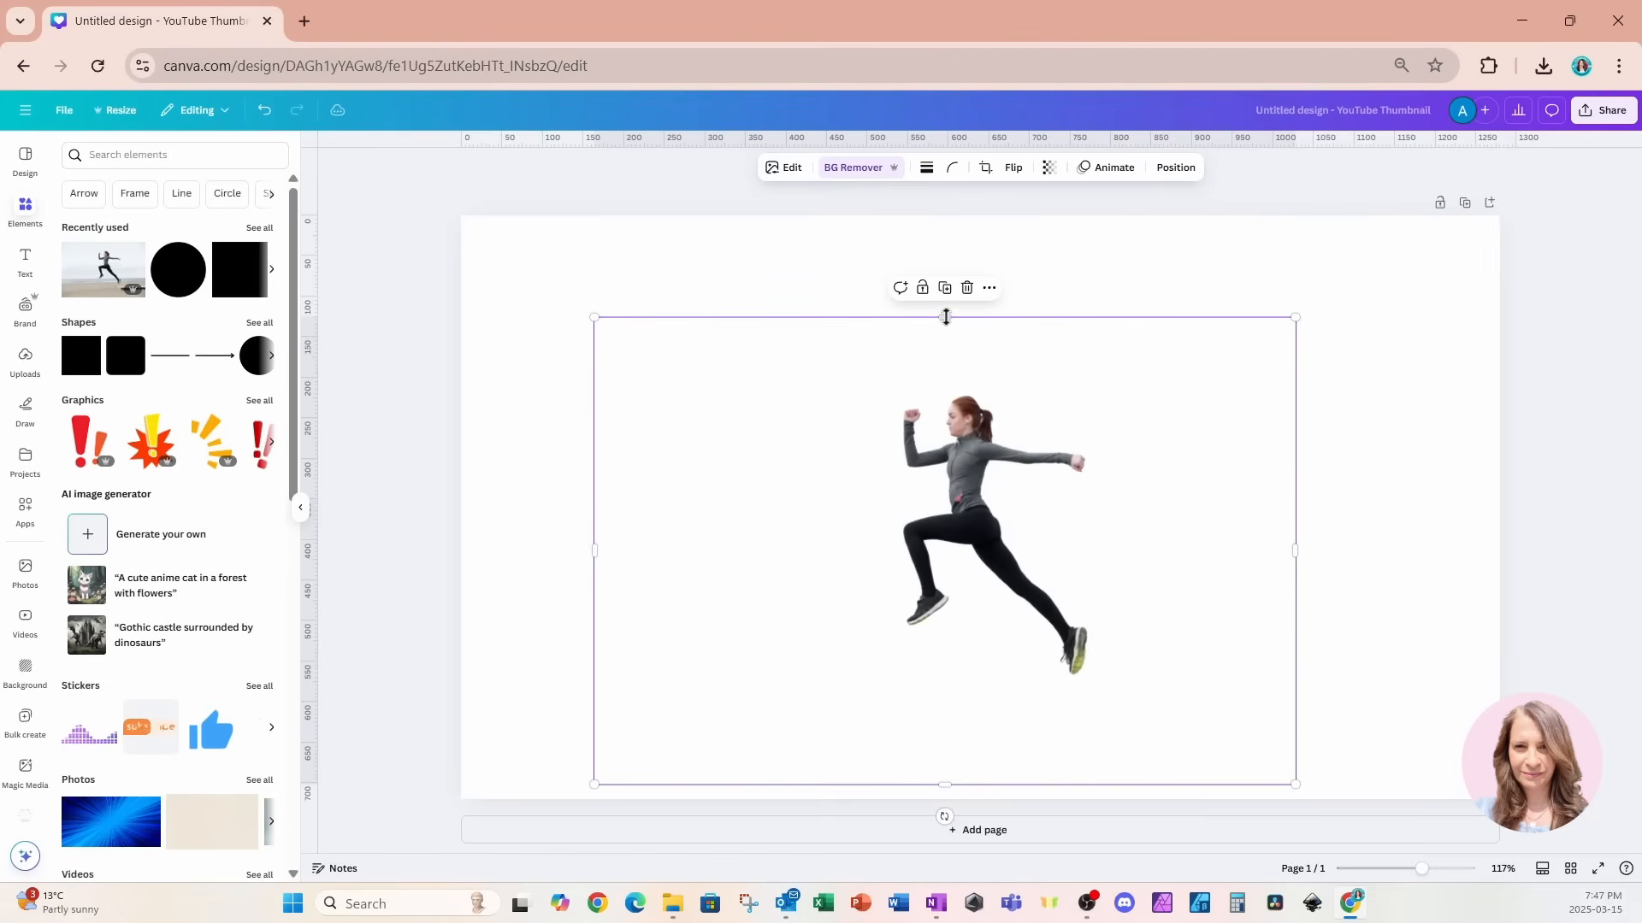
Crop the empty space on all four sides of the photo so its frame fits closely around the woman.
drag(944, 318, 945, 367)
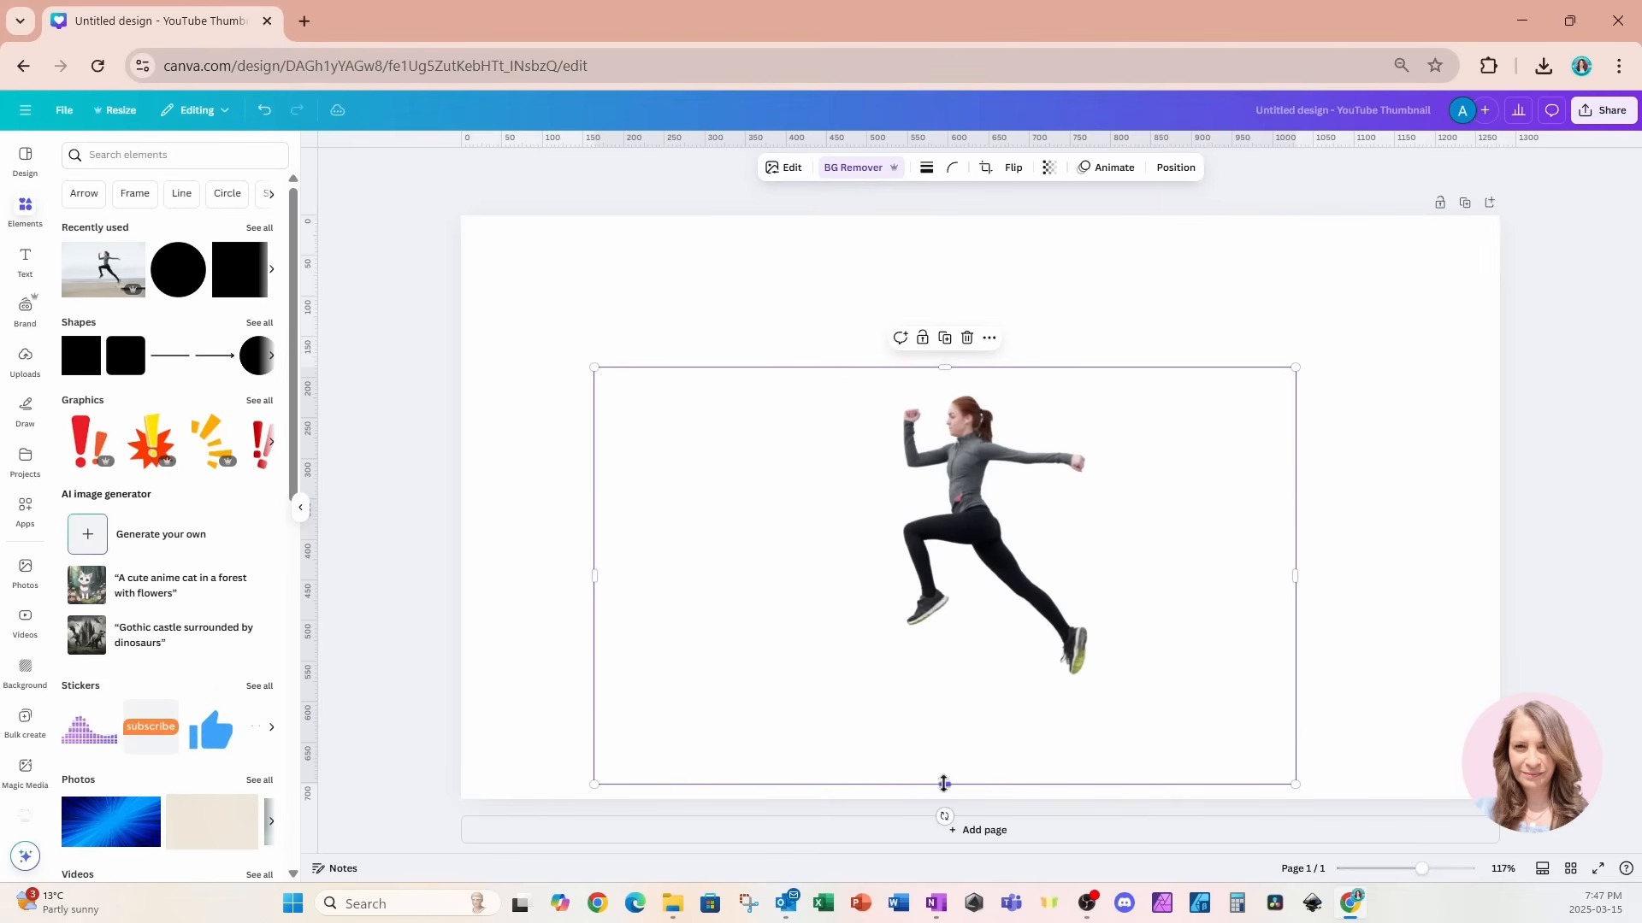
drag(944, 784, 945, 687)
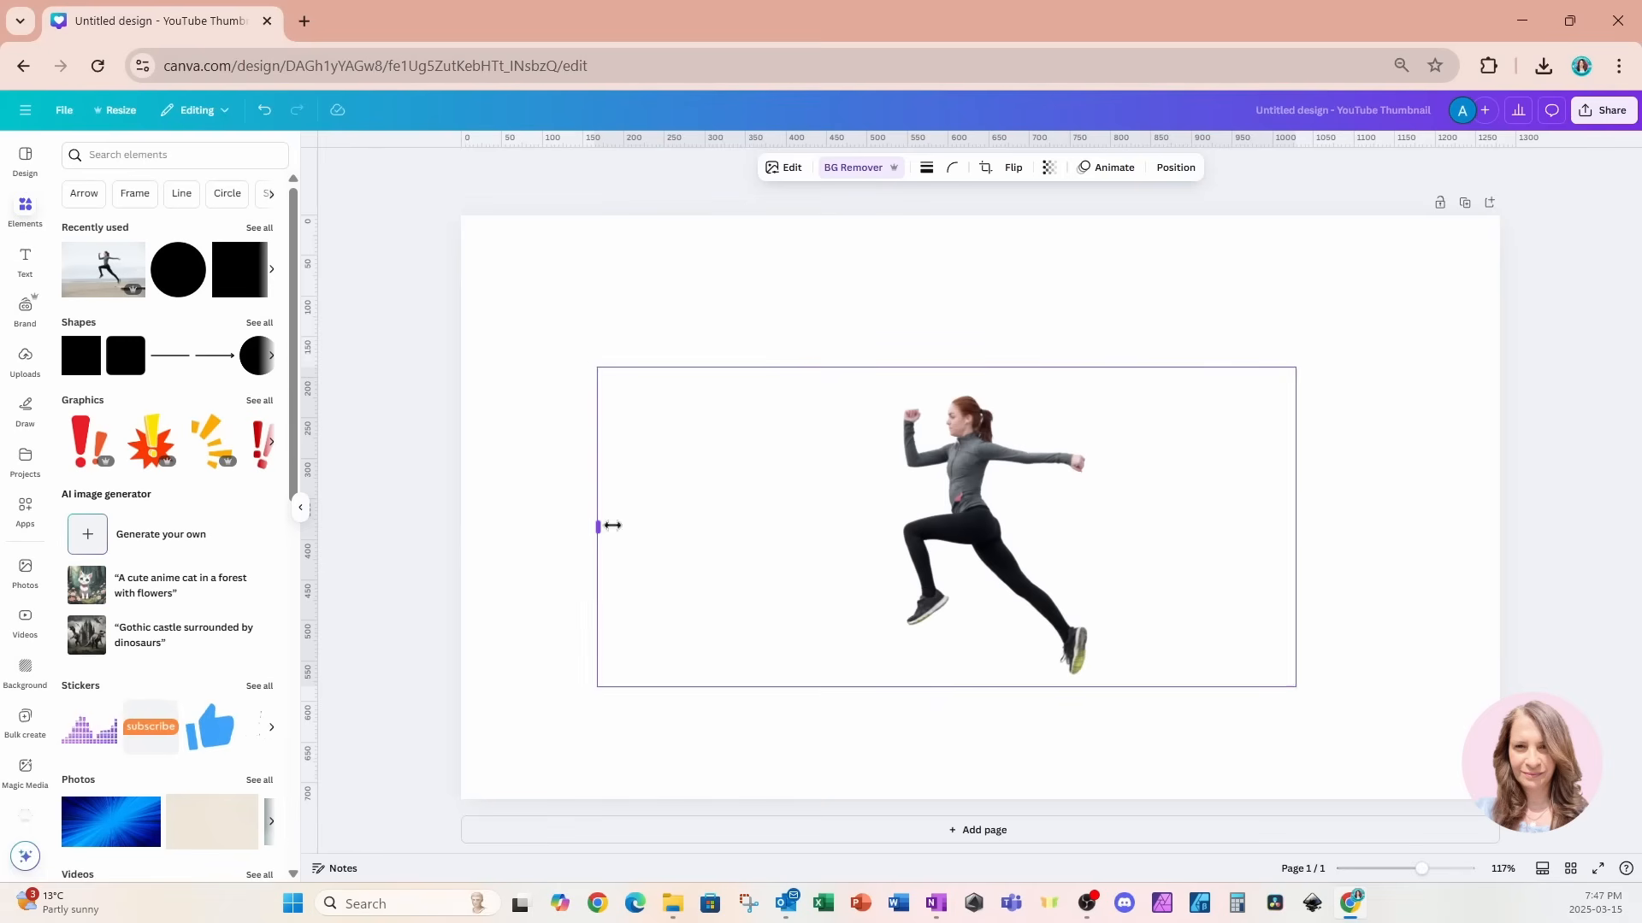
drag(604, 527, 864, 528)
drag(1295, 537, 1139, 539)
Enlarge the cropped cutout of the woman to nearly the full page height and move it near the page center.
drag(1139, 367, 1290, 285)
drag(863, 691, 784, 787)
click(1371, 572)
drag(1186, 562, 1104, 561)
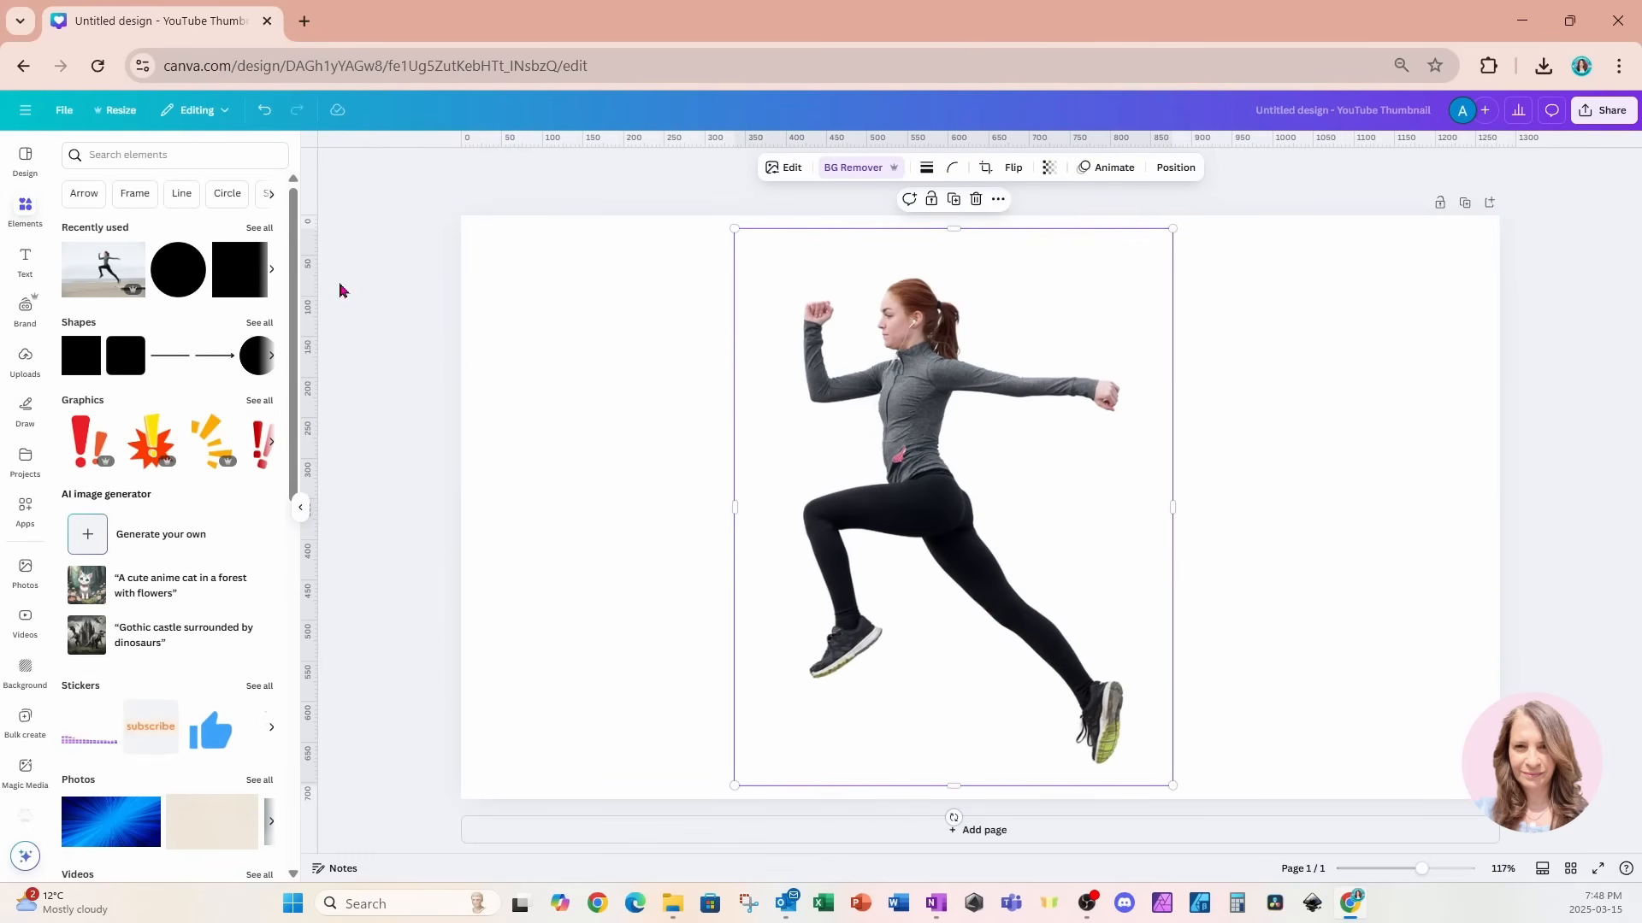
Add a circle enlarged to cover the woman, and scale both down together until the circle is about 585 px wide.
click(168, 289)
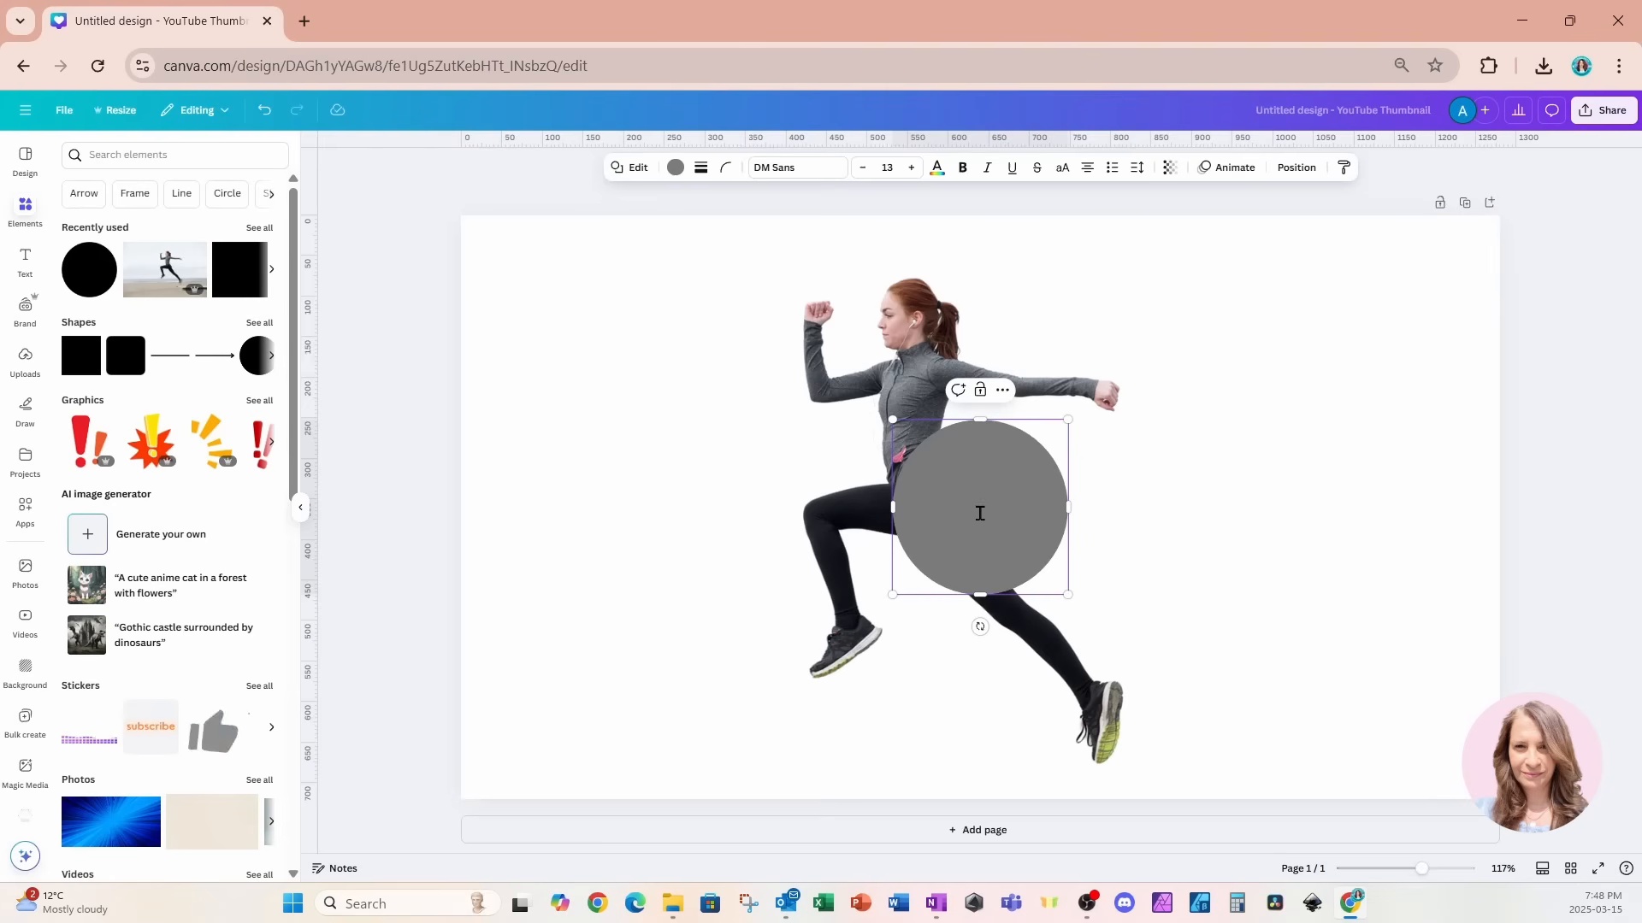
click(1242, 503)
click(997, 513)
drag(997, 513, 921, 361)
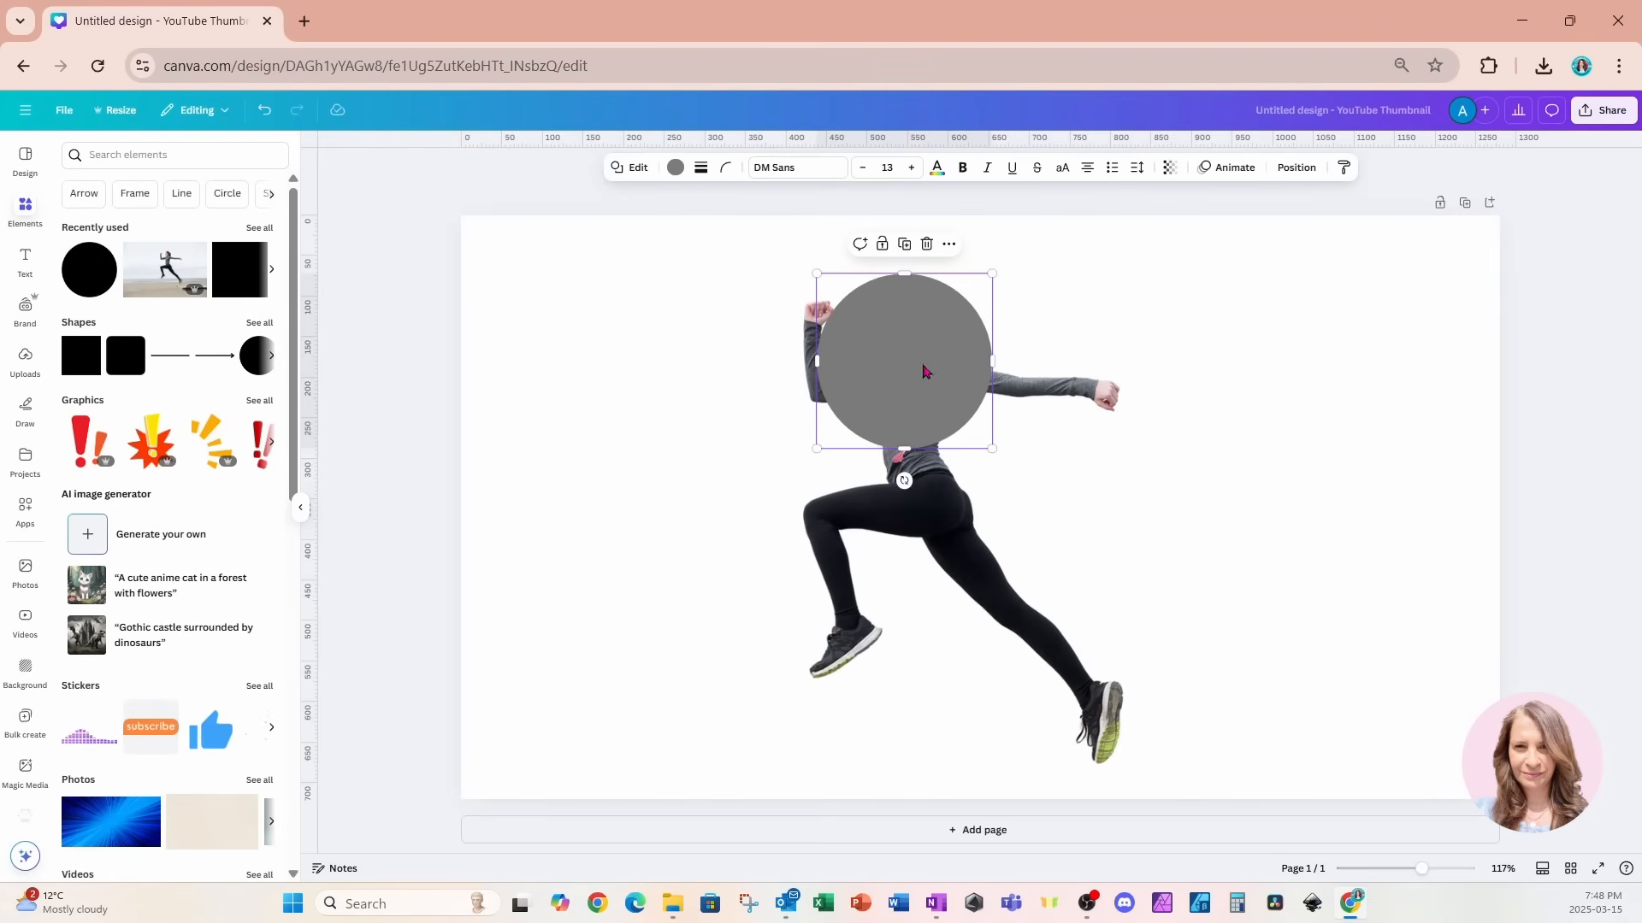
drag(992, 448, 1305, 767)
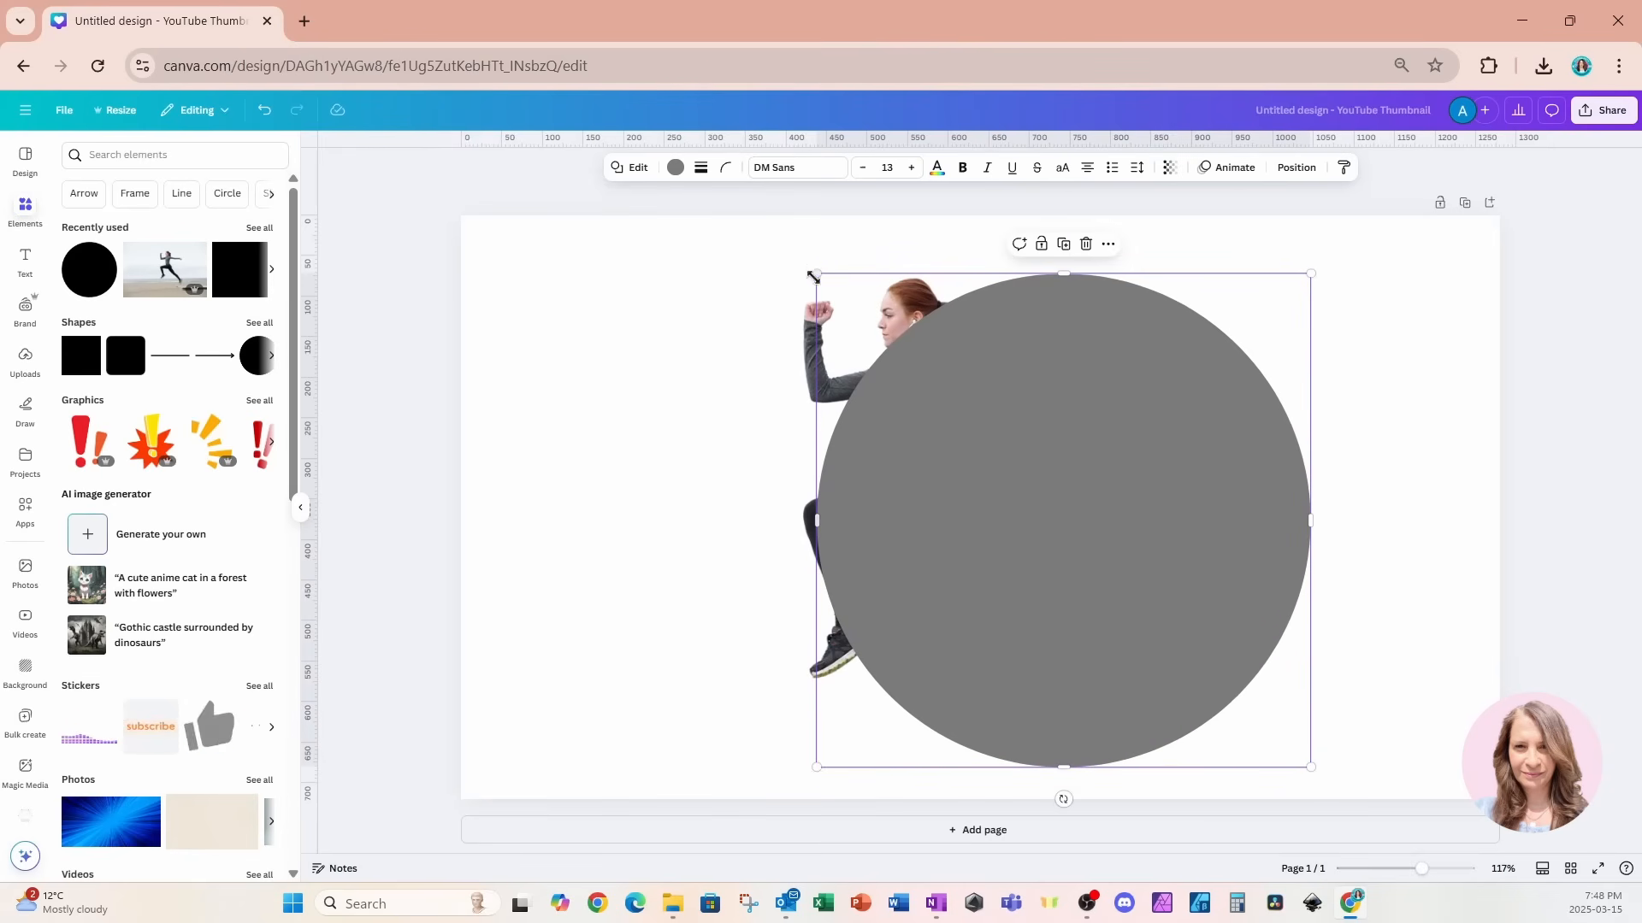
drag(813, 271, 785, 244)
drag(1142, 542, 1038, 572)
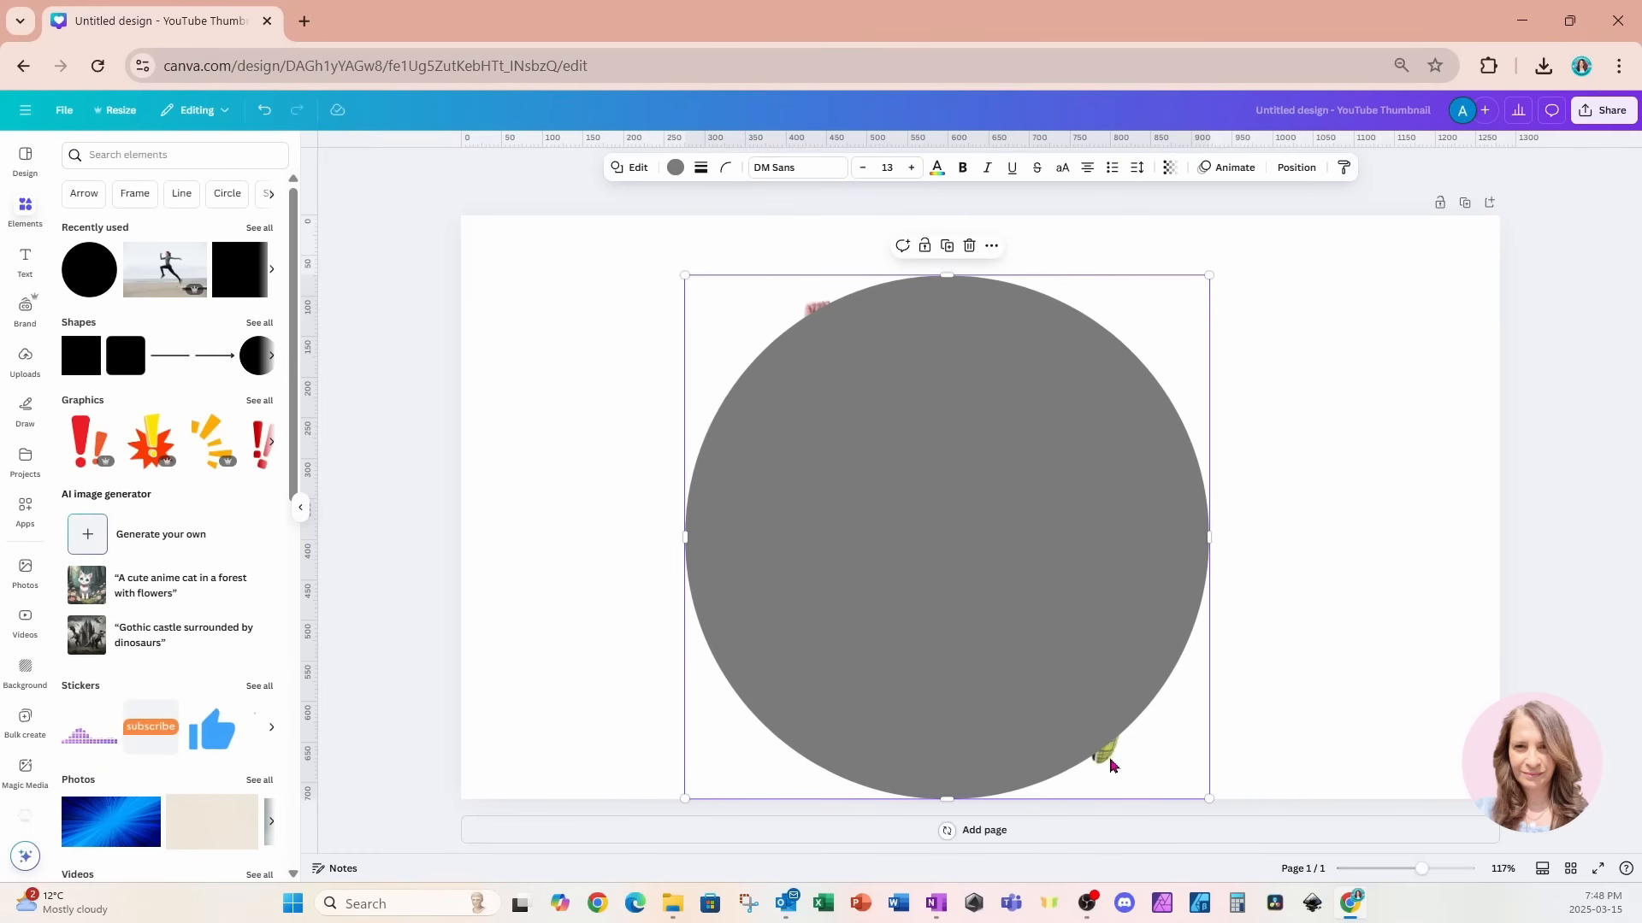
drag(579, 306, 1162, 749)
click(1077, 422)
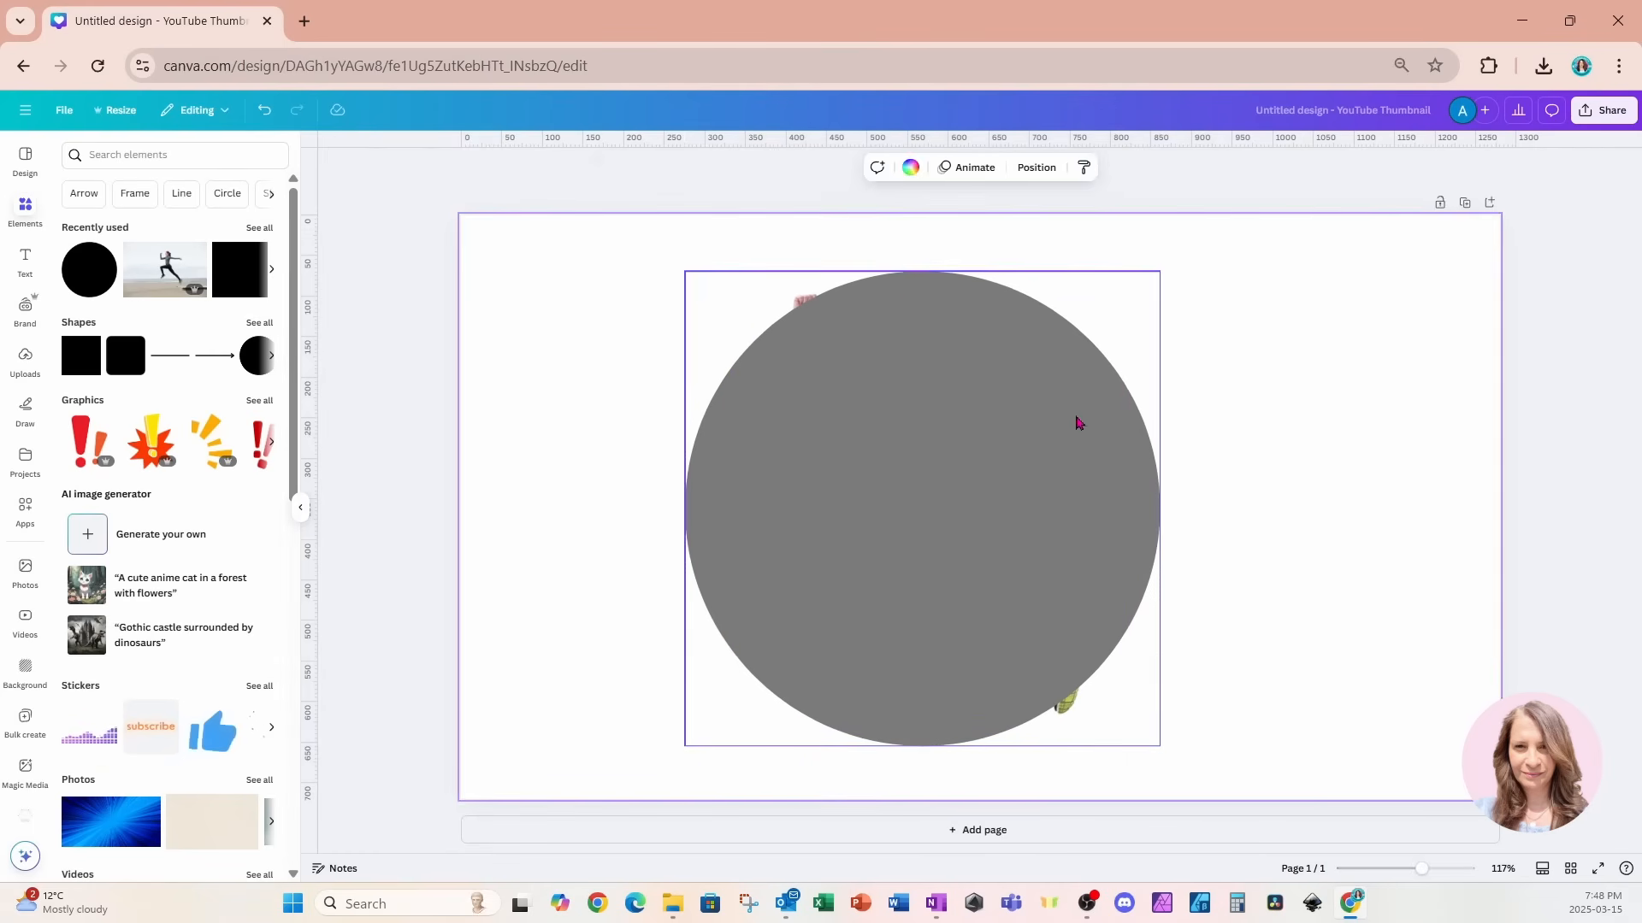
Move the gray circle's layer beneath the cutout of the woman and enlarge the circle slightly.
click(1077, 422)
click(1281, 170)
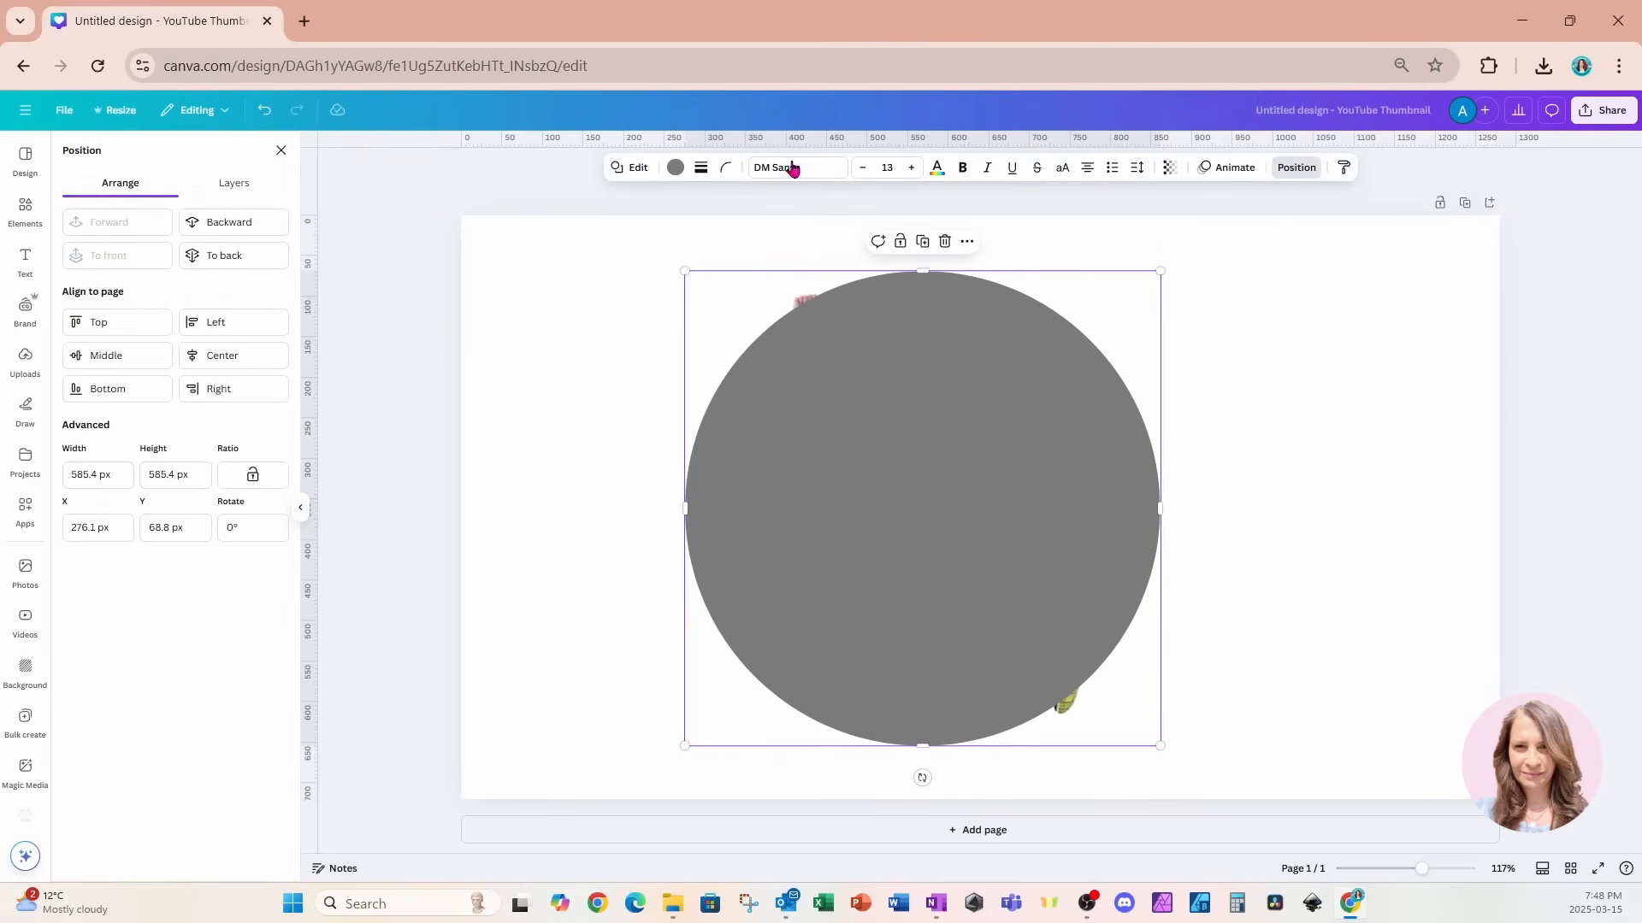
click(255, 186)
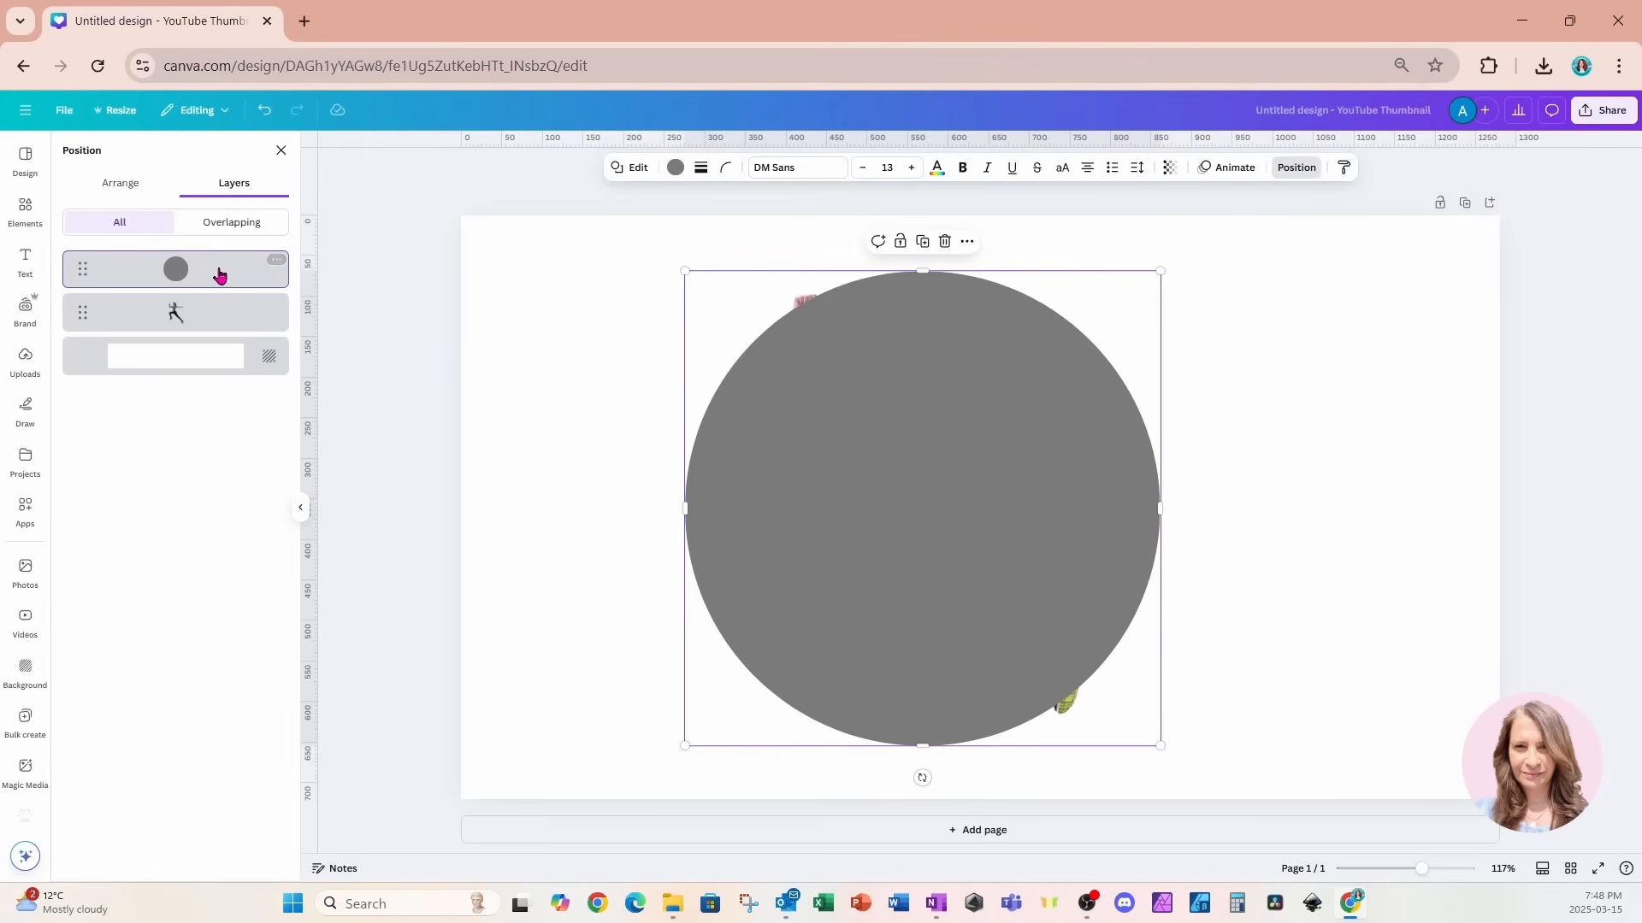
drag(220, 273, 213, 351)
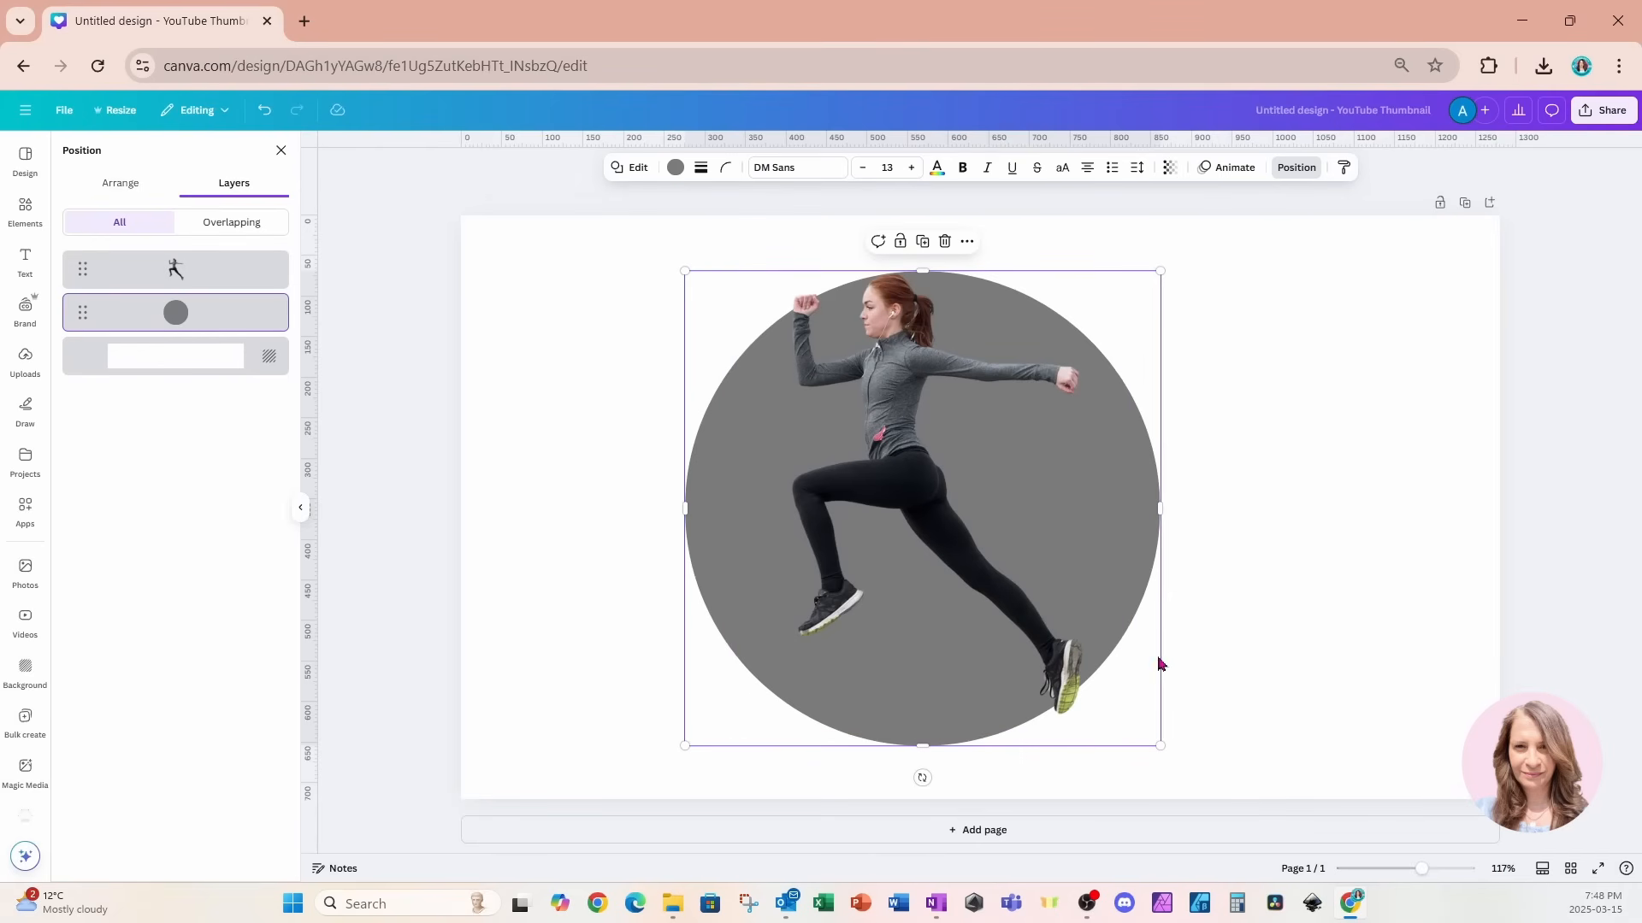
drag(1161, 746, 1172, 752)
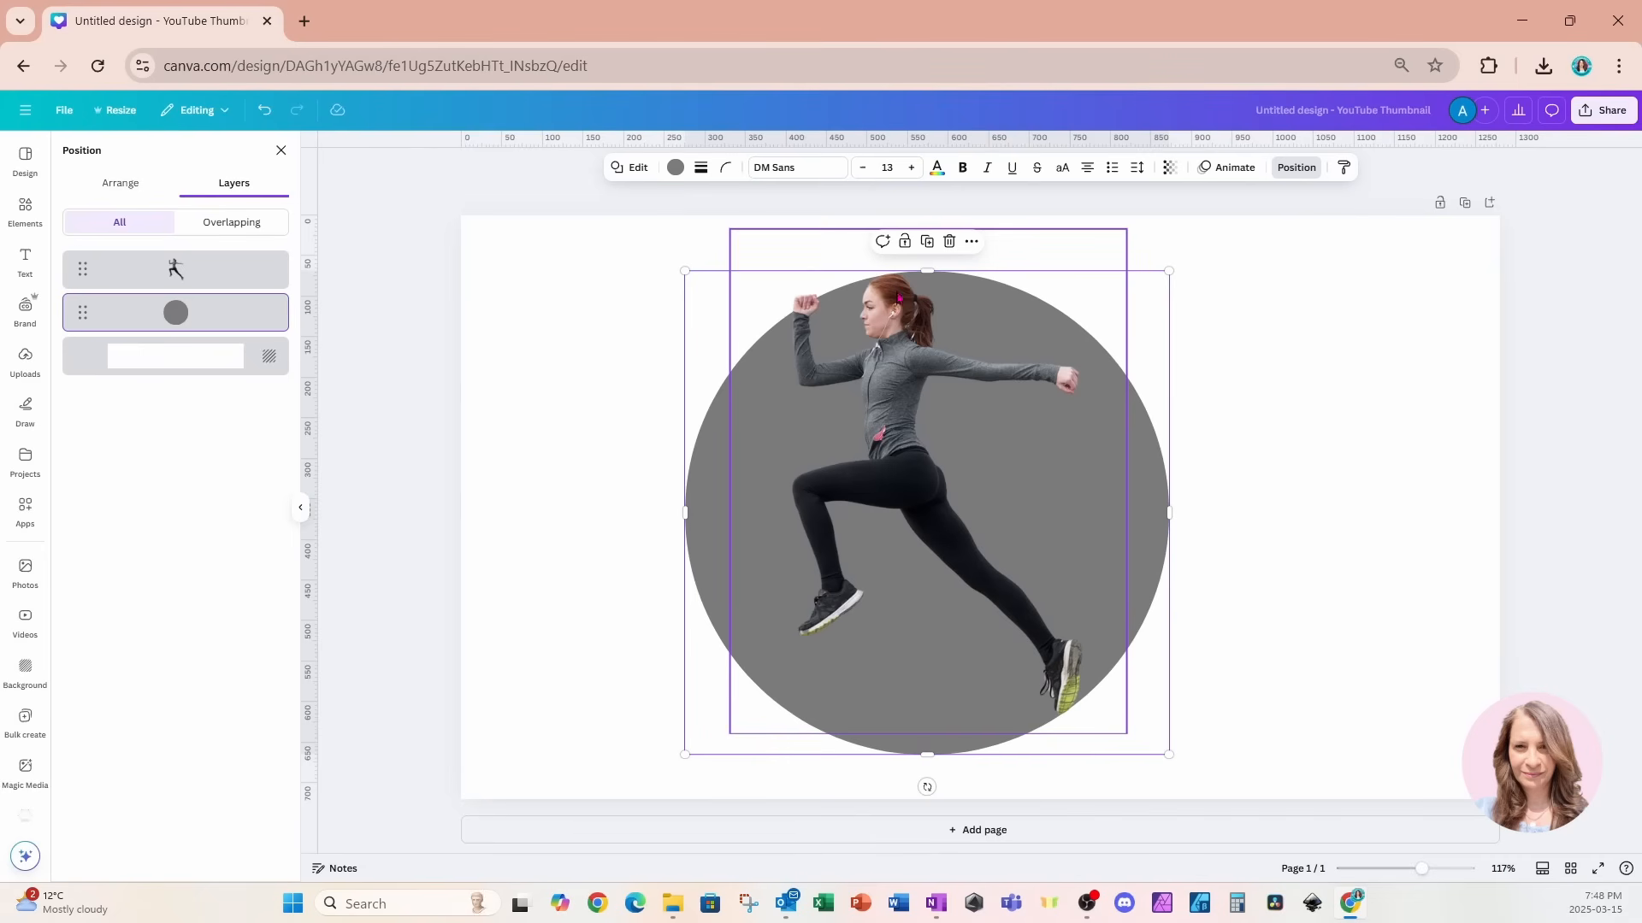
click(1339, 305)
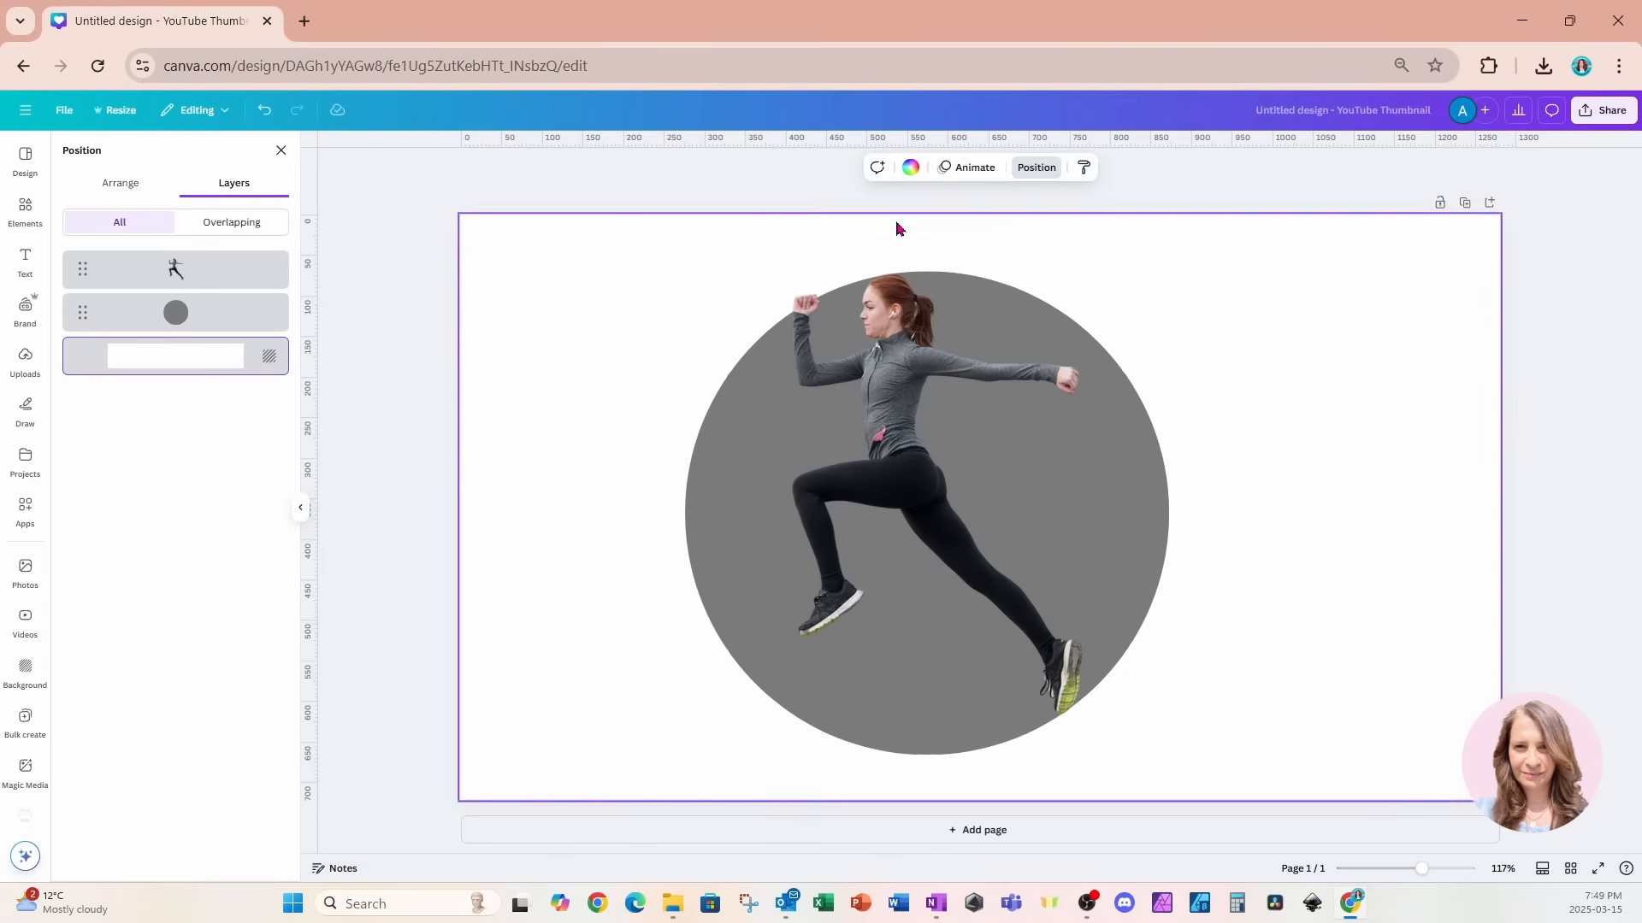
Fill the gray circle with the brown #643526 sampled from the woman's hair.
click(1148, 488)
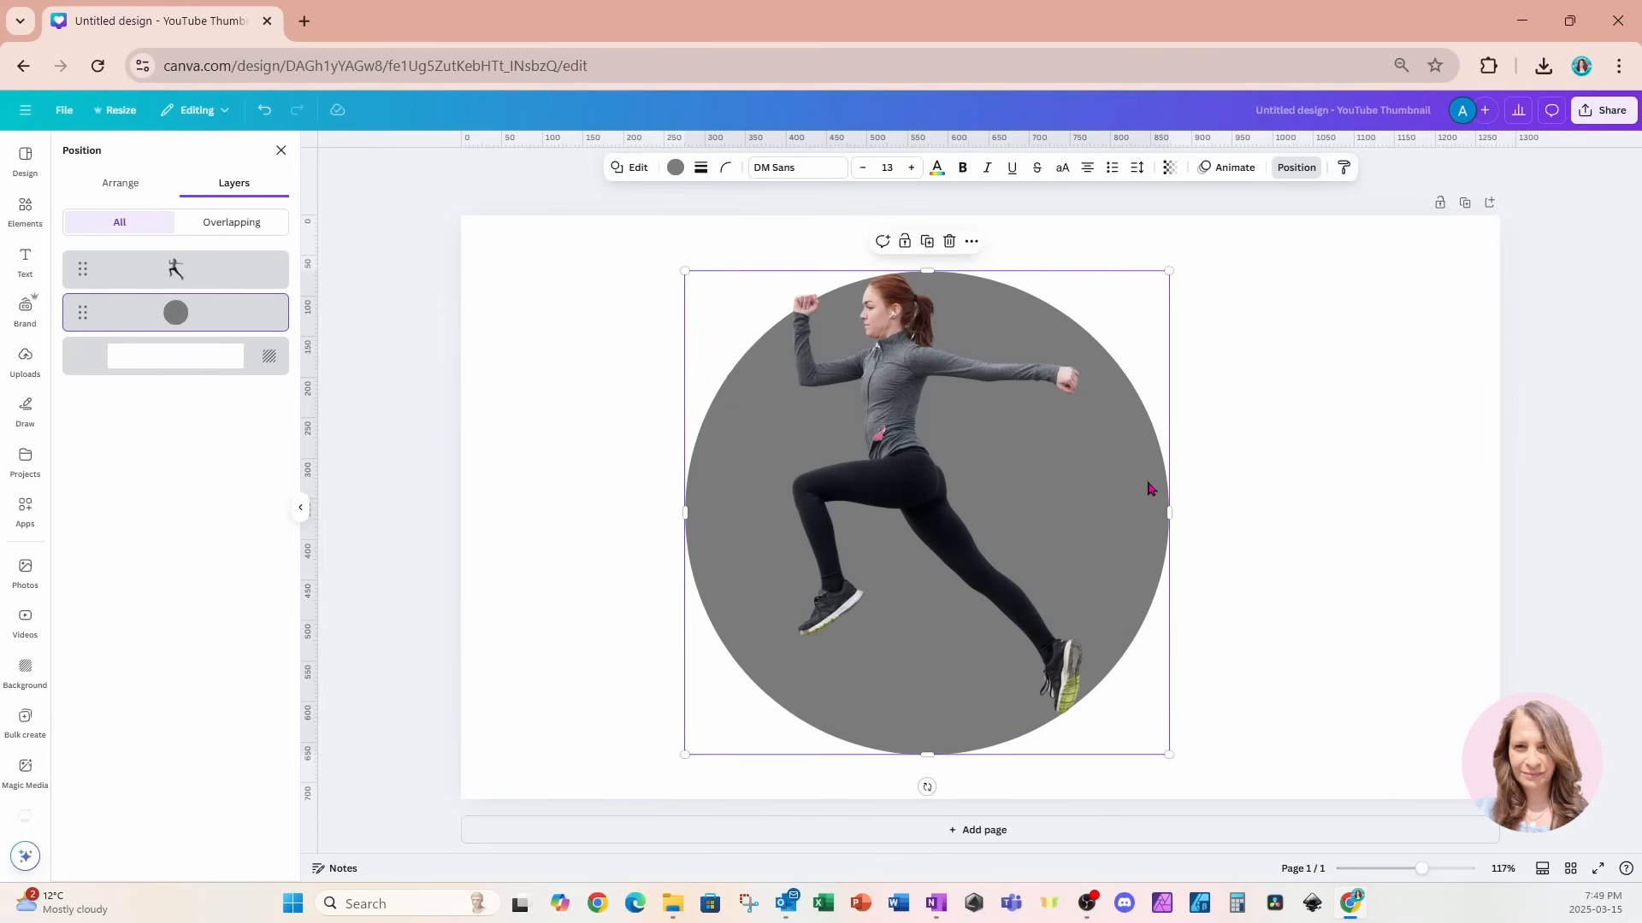
click(675, 168)
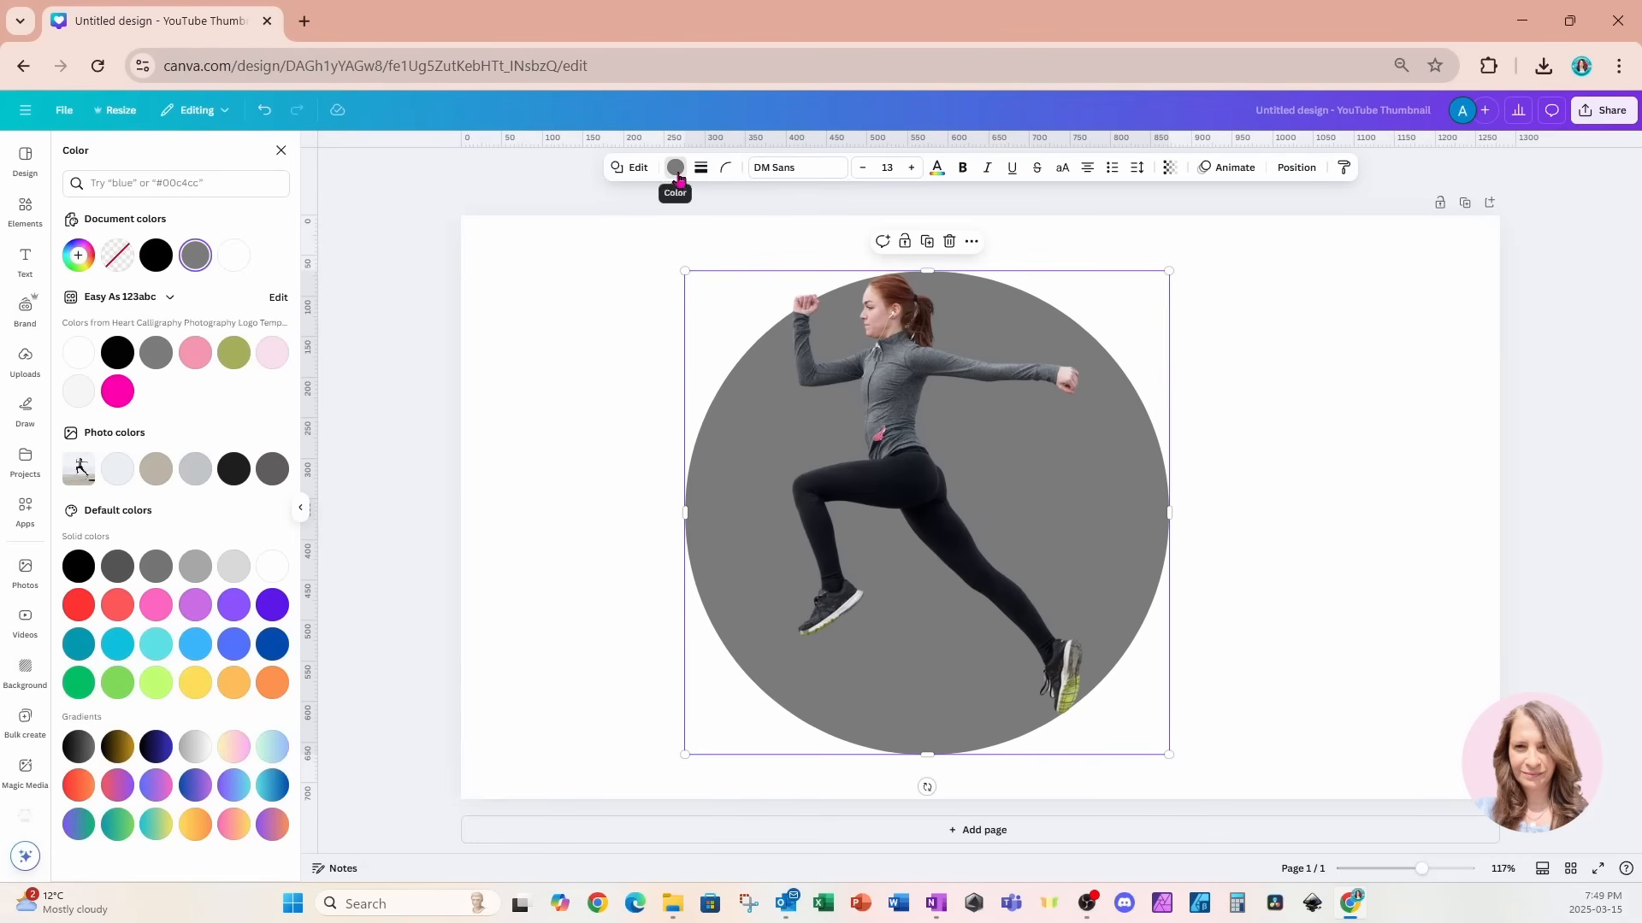
click(78, 256)
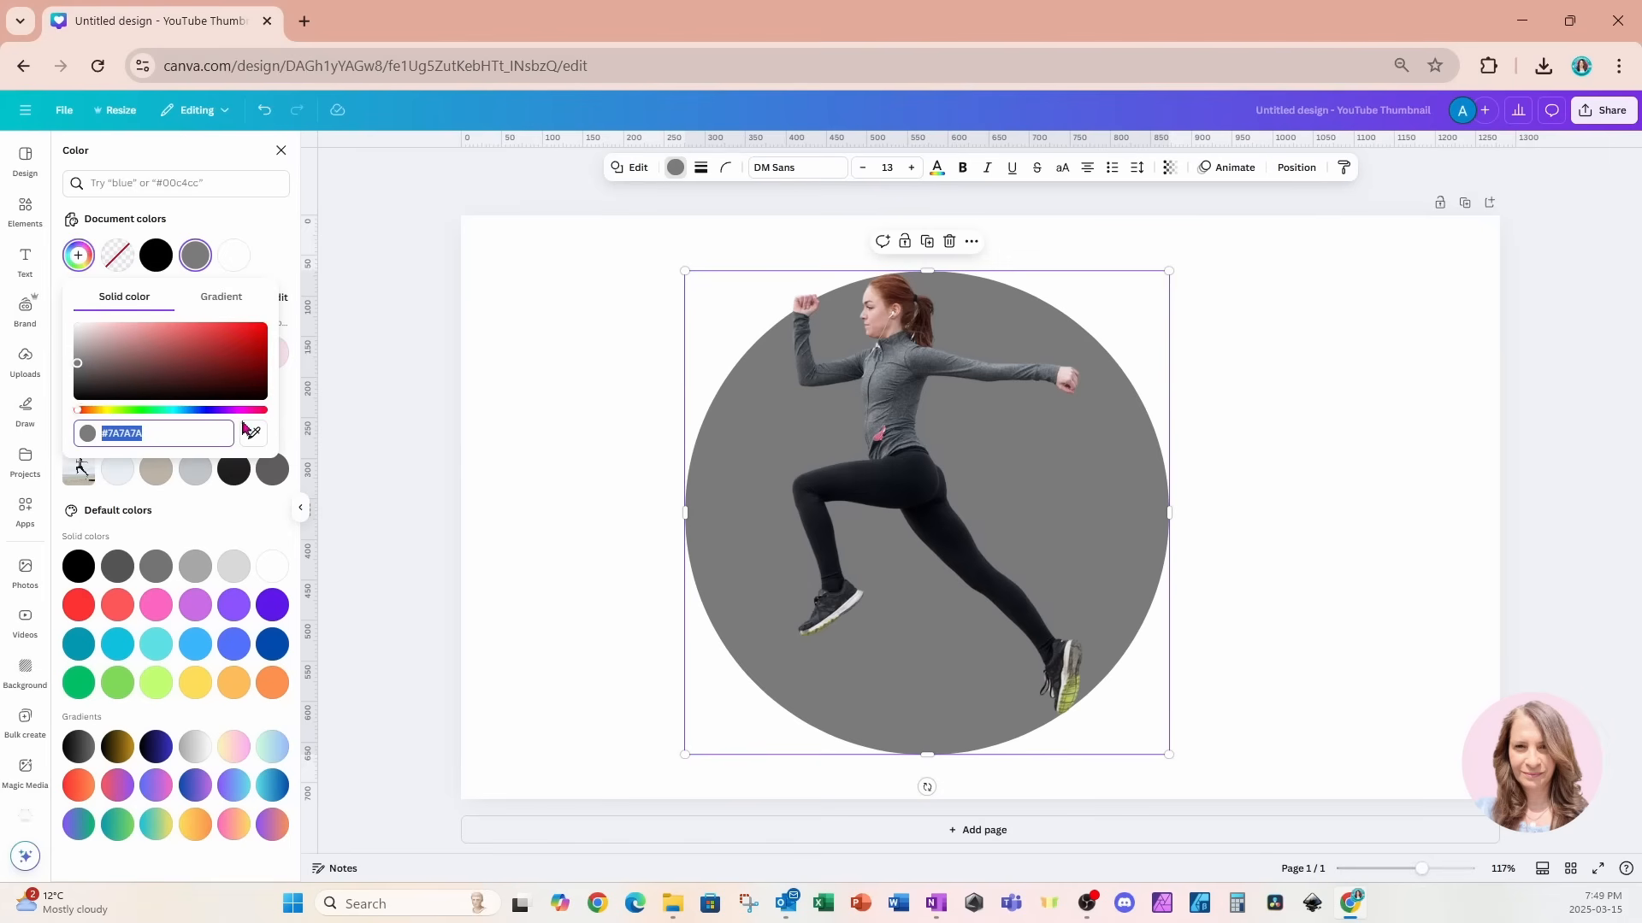
click(255, 435)
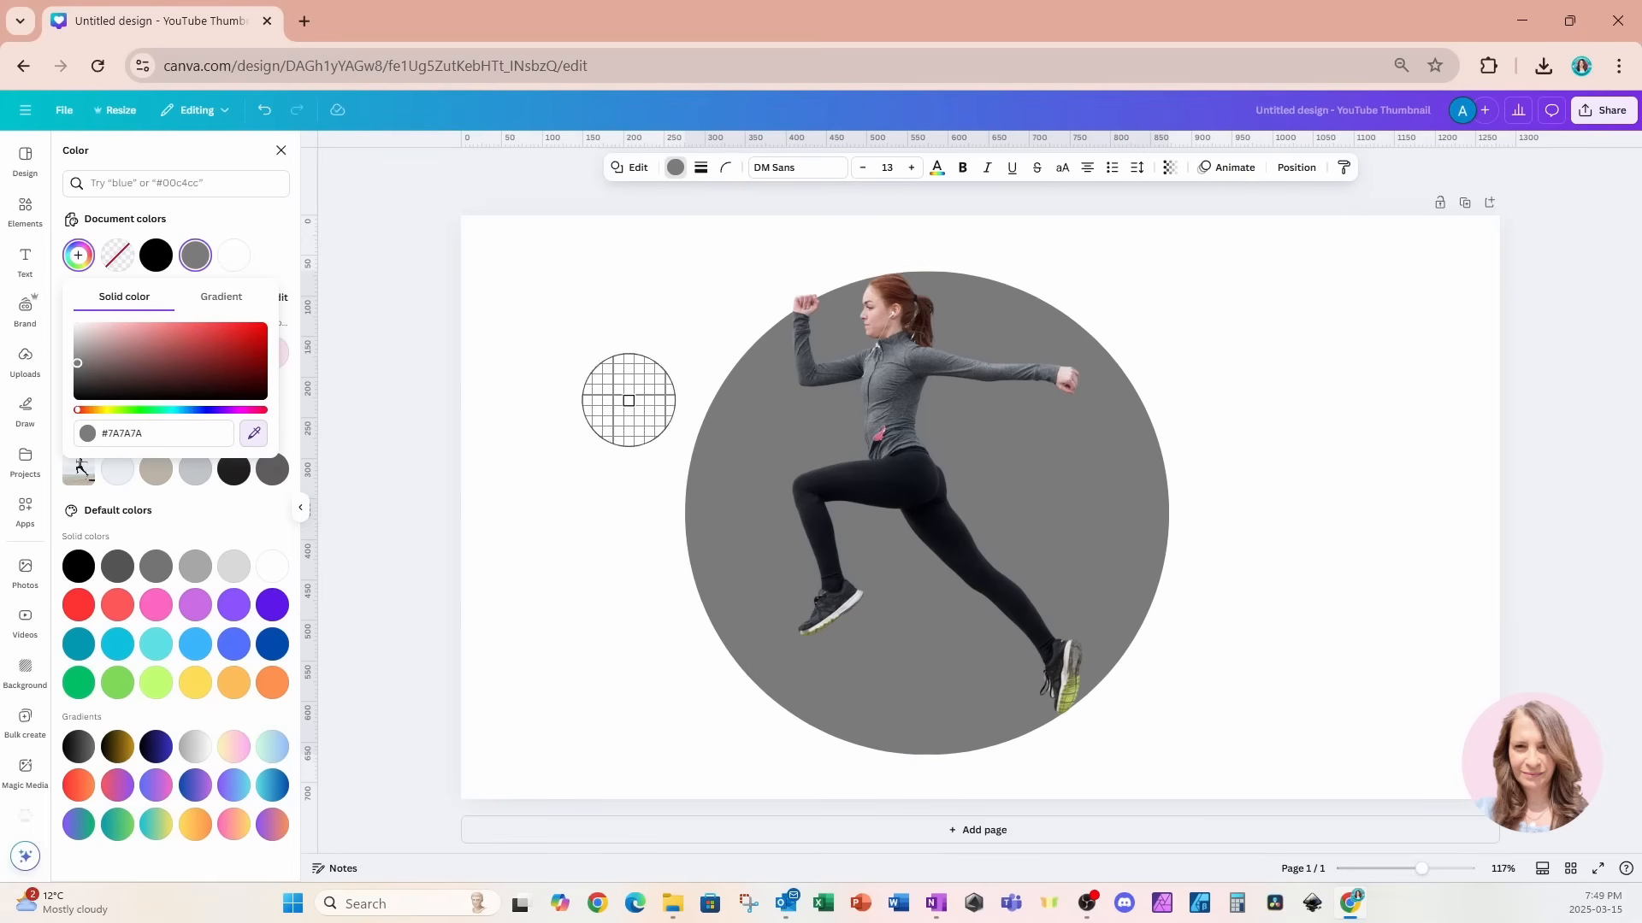
click(890, 290)
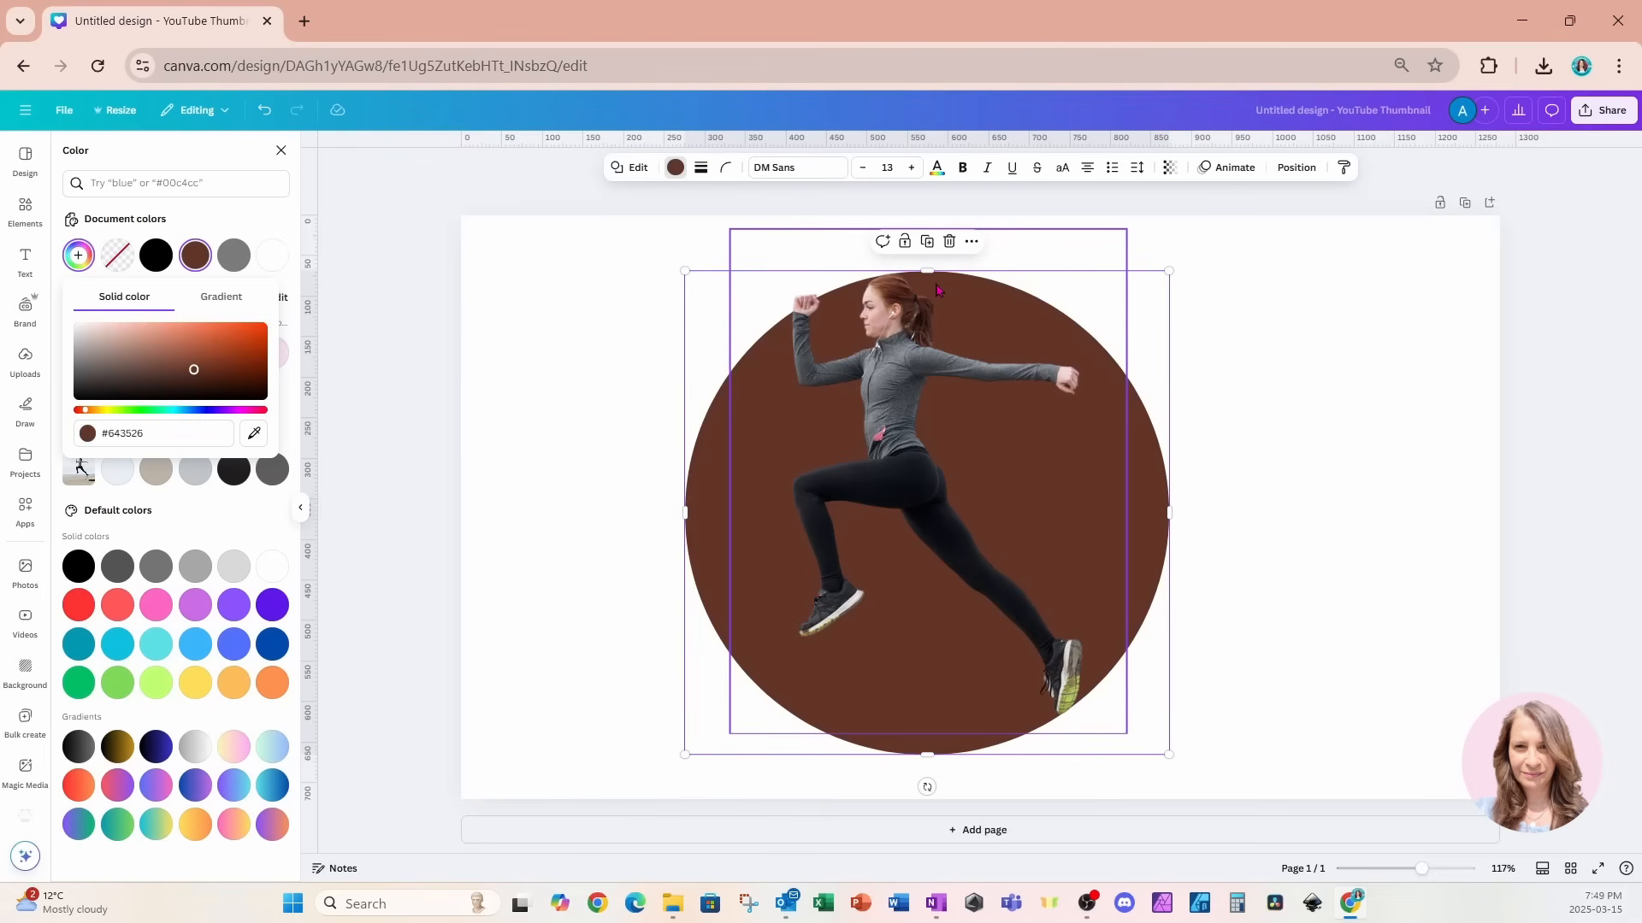
Duplicate the brown circle, shrink the copy to roughly three quarters of the size, and place it near the original's center.
click(927, 242)
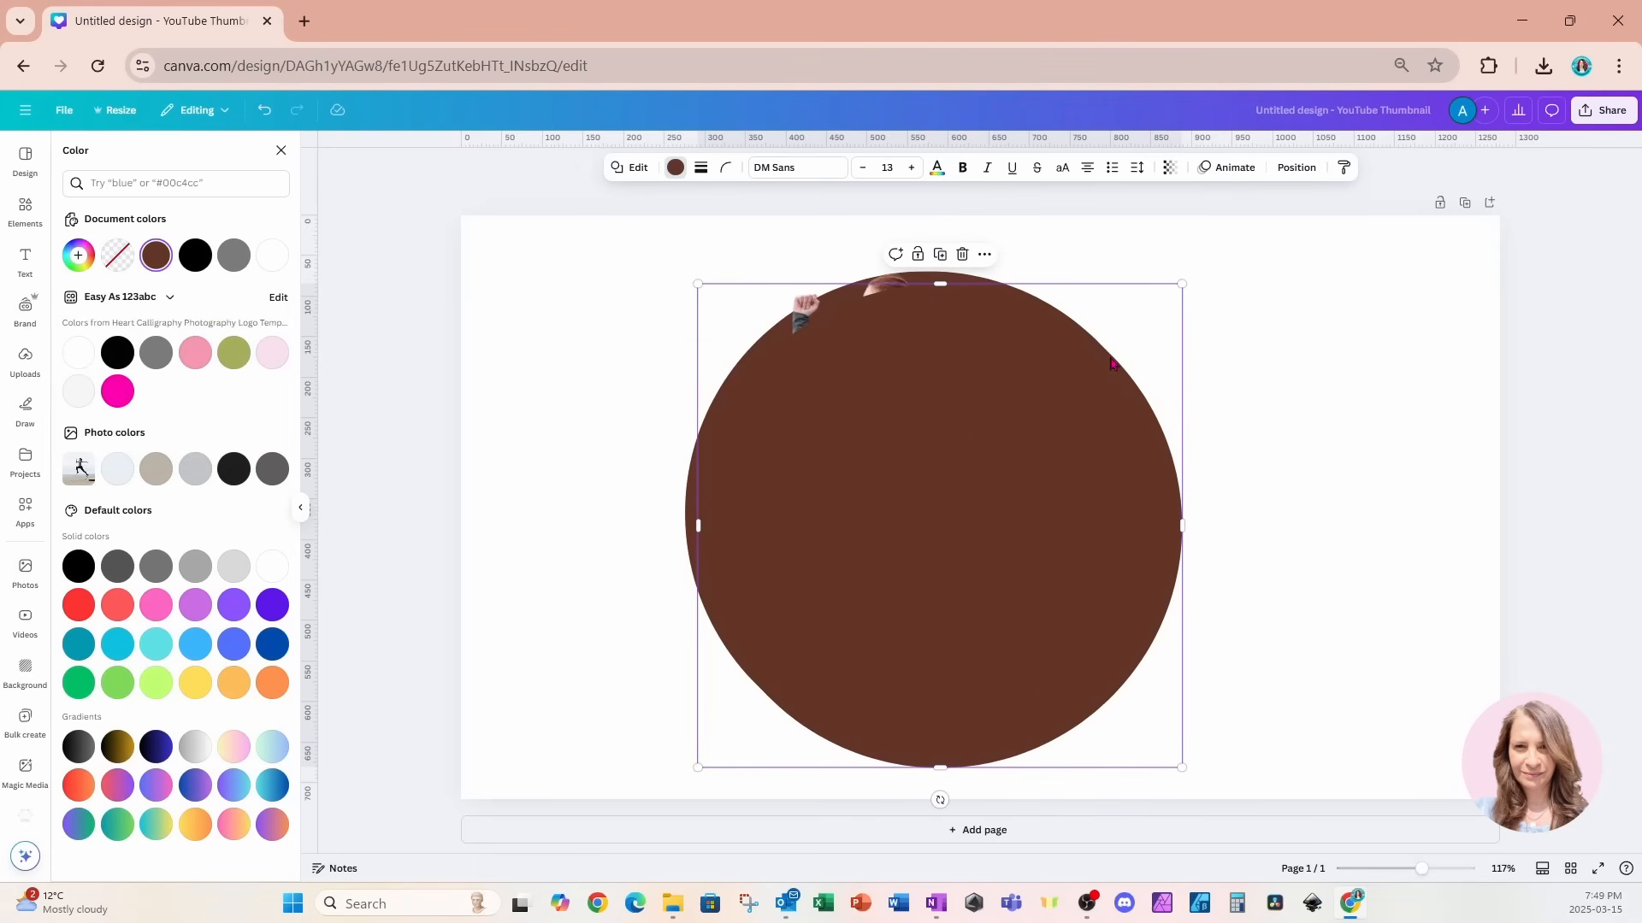
drag(1181, 280, 1127, 338)
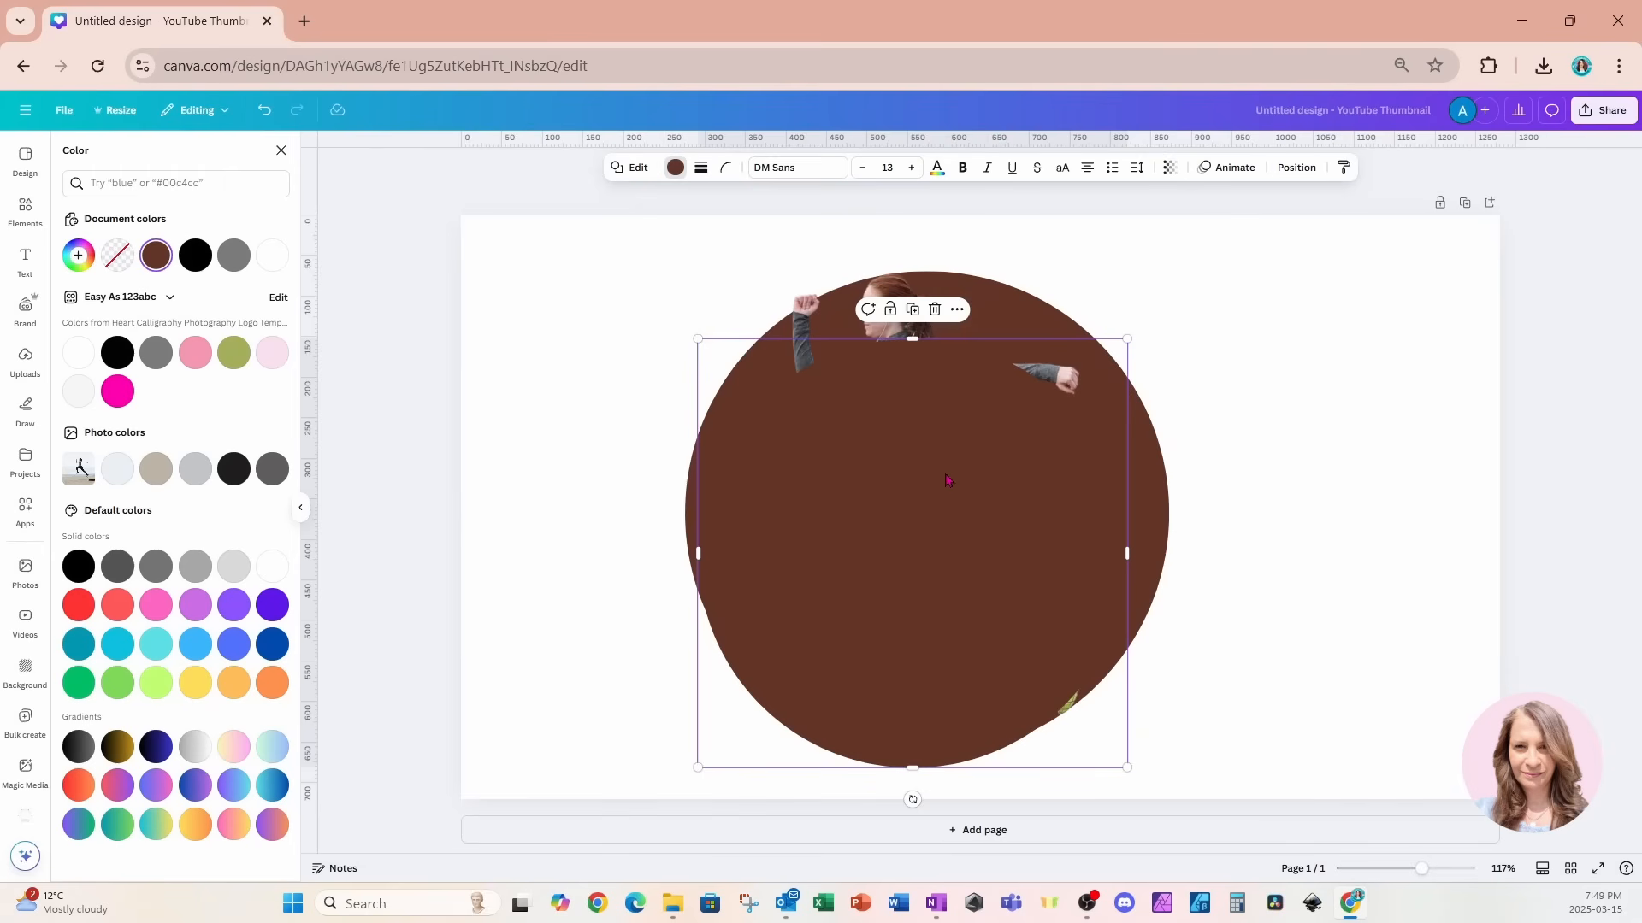
drag(941, 477, 949, 444)
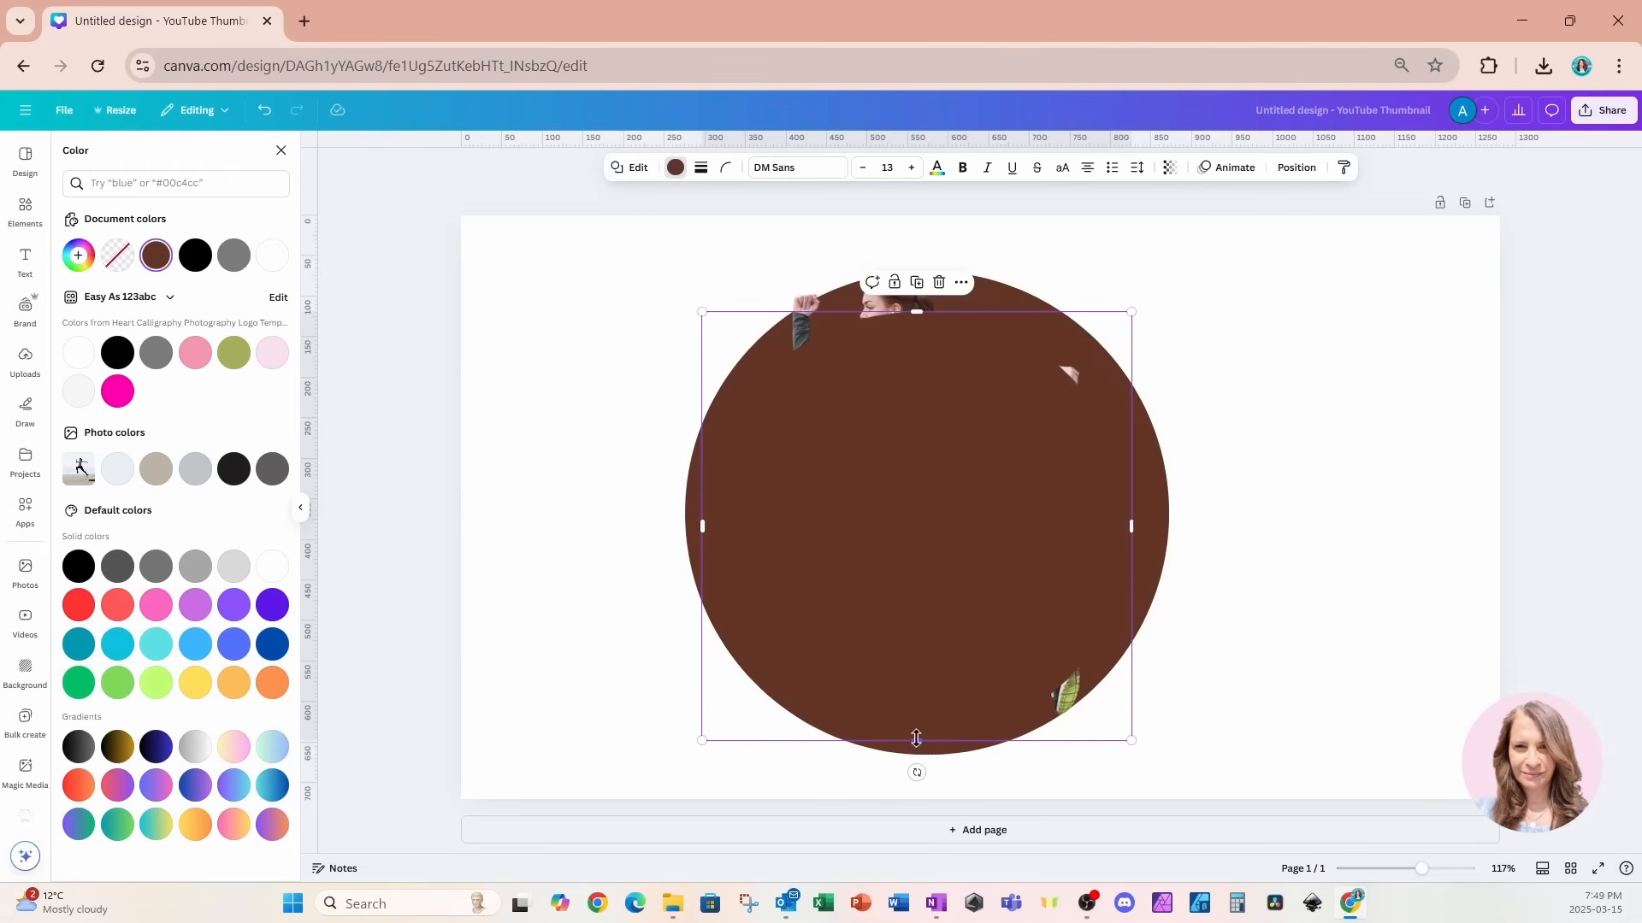
mouse_move(915, 738)
mouse_down()
mouse_move(914, 715)
mouse_move(916, 738)
mouse_up()
drag(1129, 737, 1084, 688)
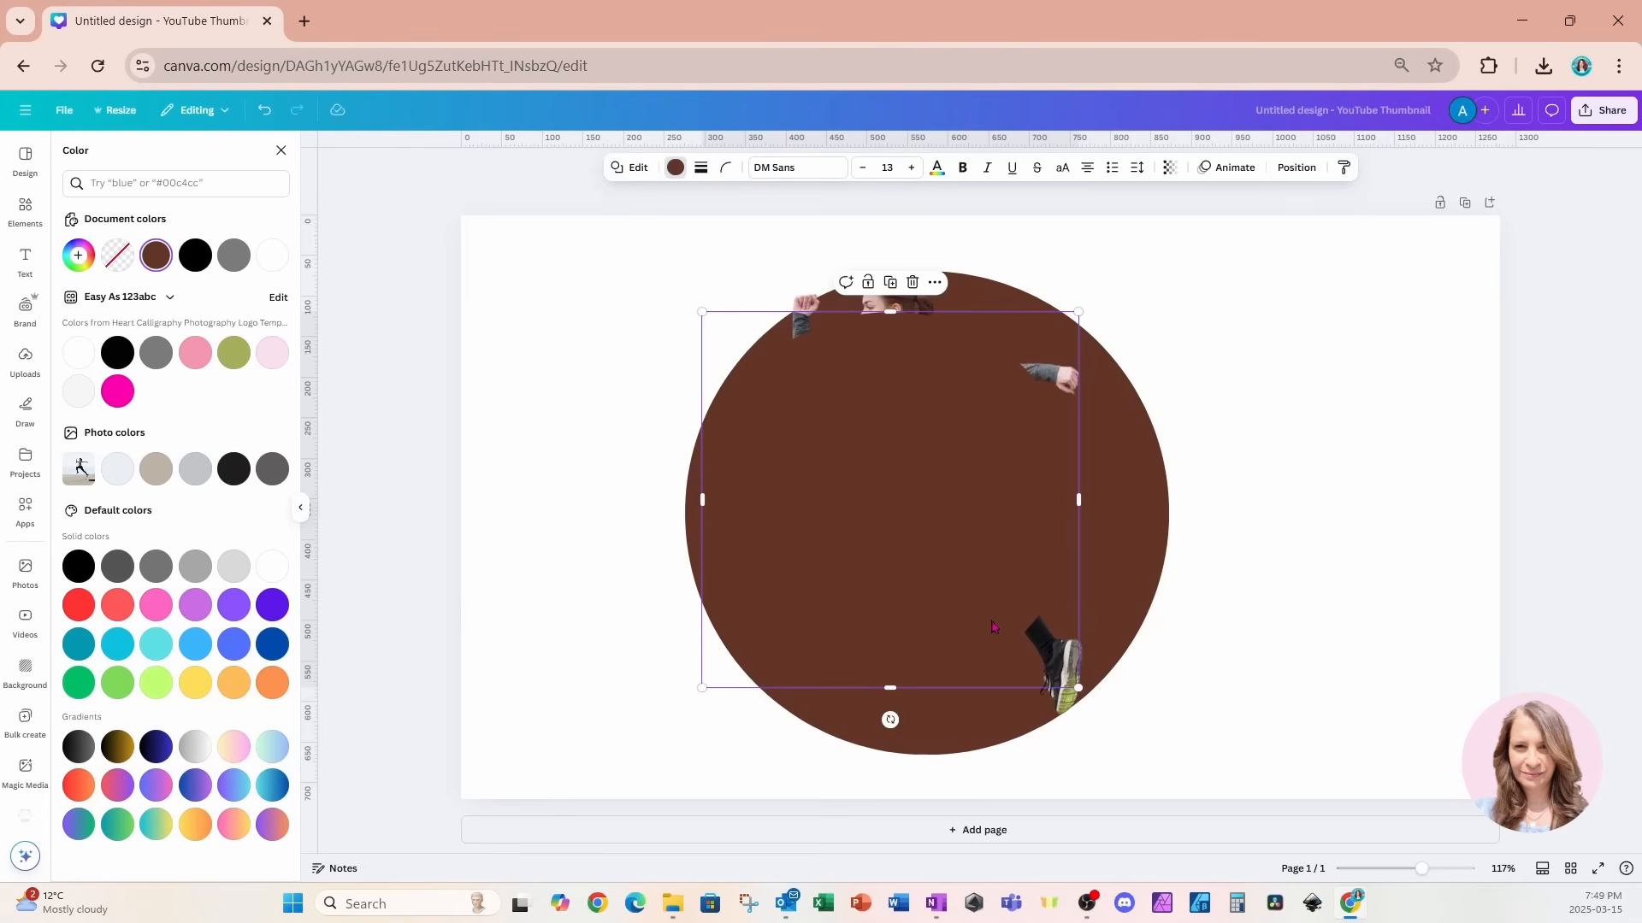
drag(909, 584, 934, 592)
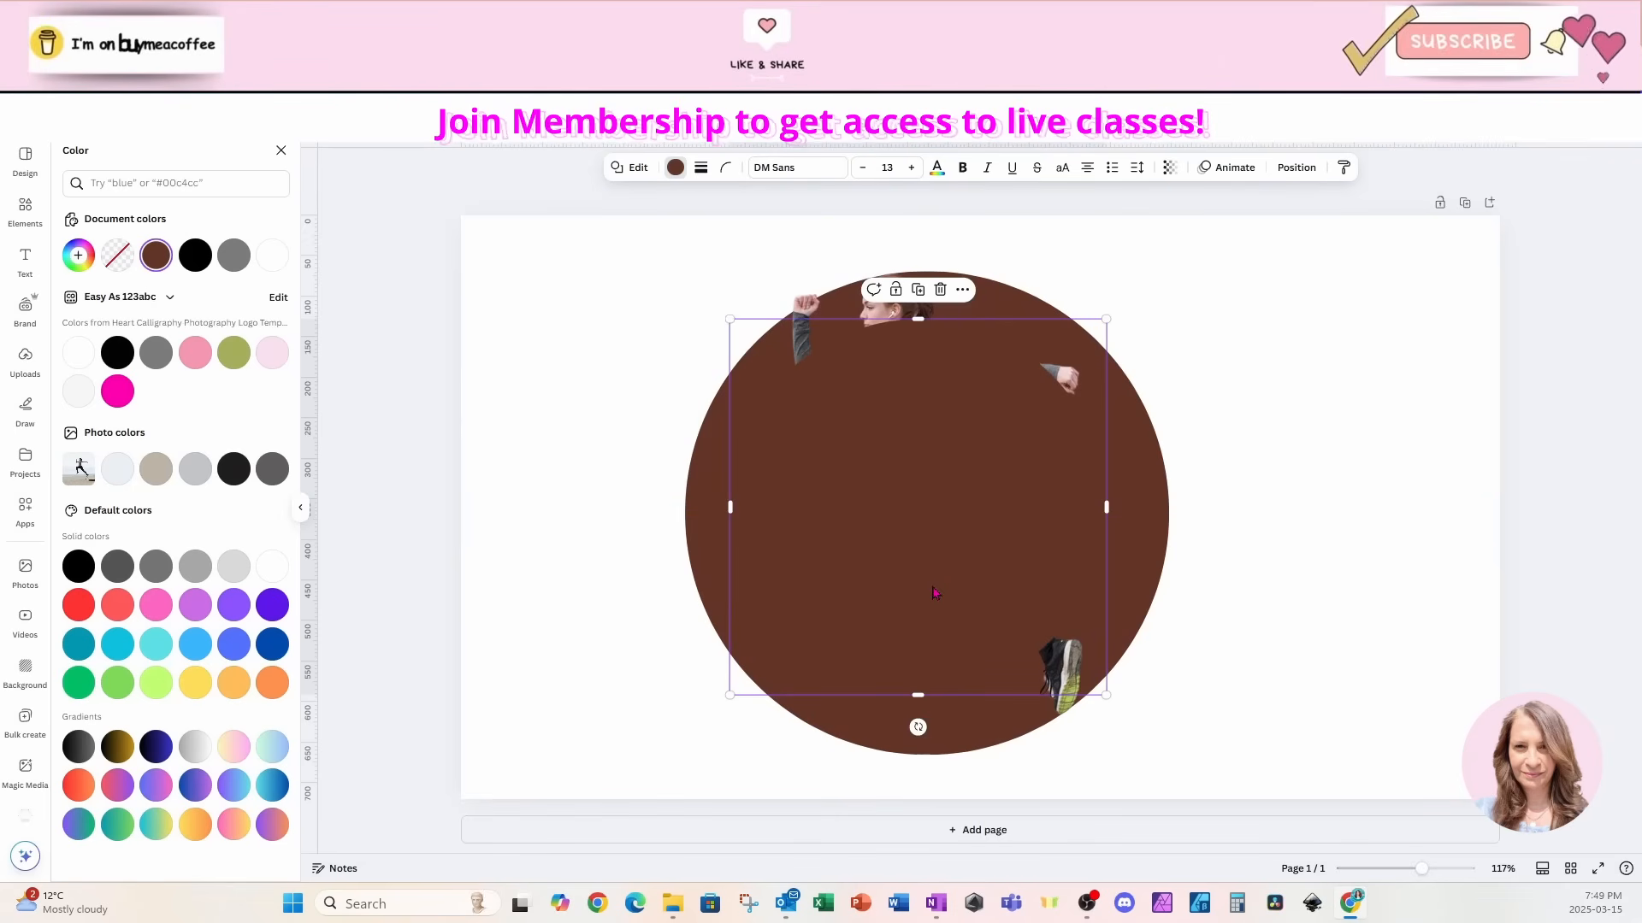
Fill the smaller circle with the skin tone #D7B2A3 sampled from the woman's face.
click(676, 169)
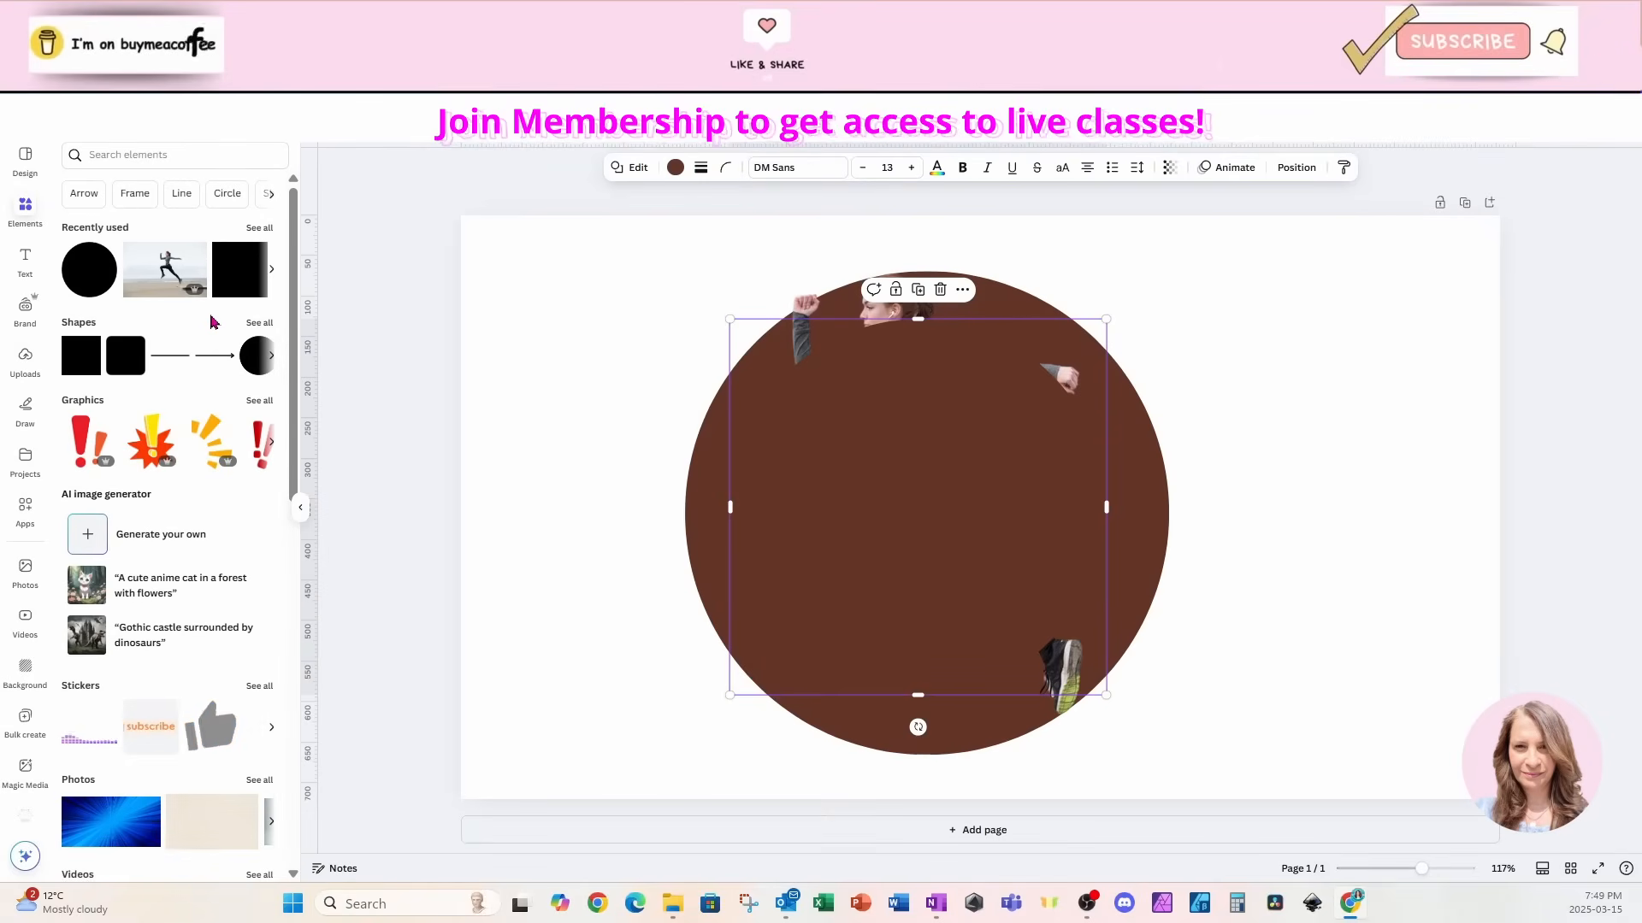
click(676, 168)
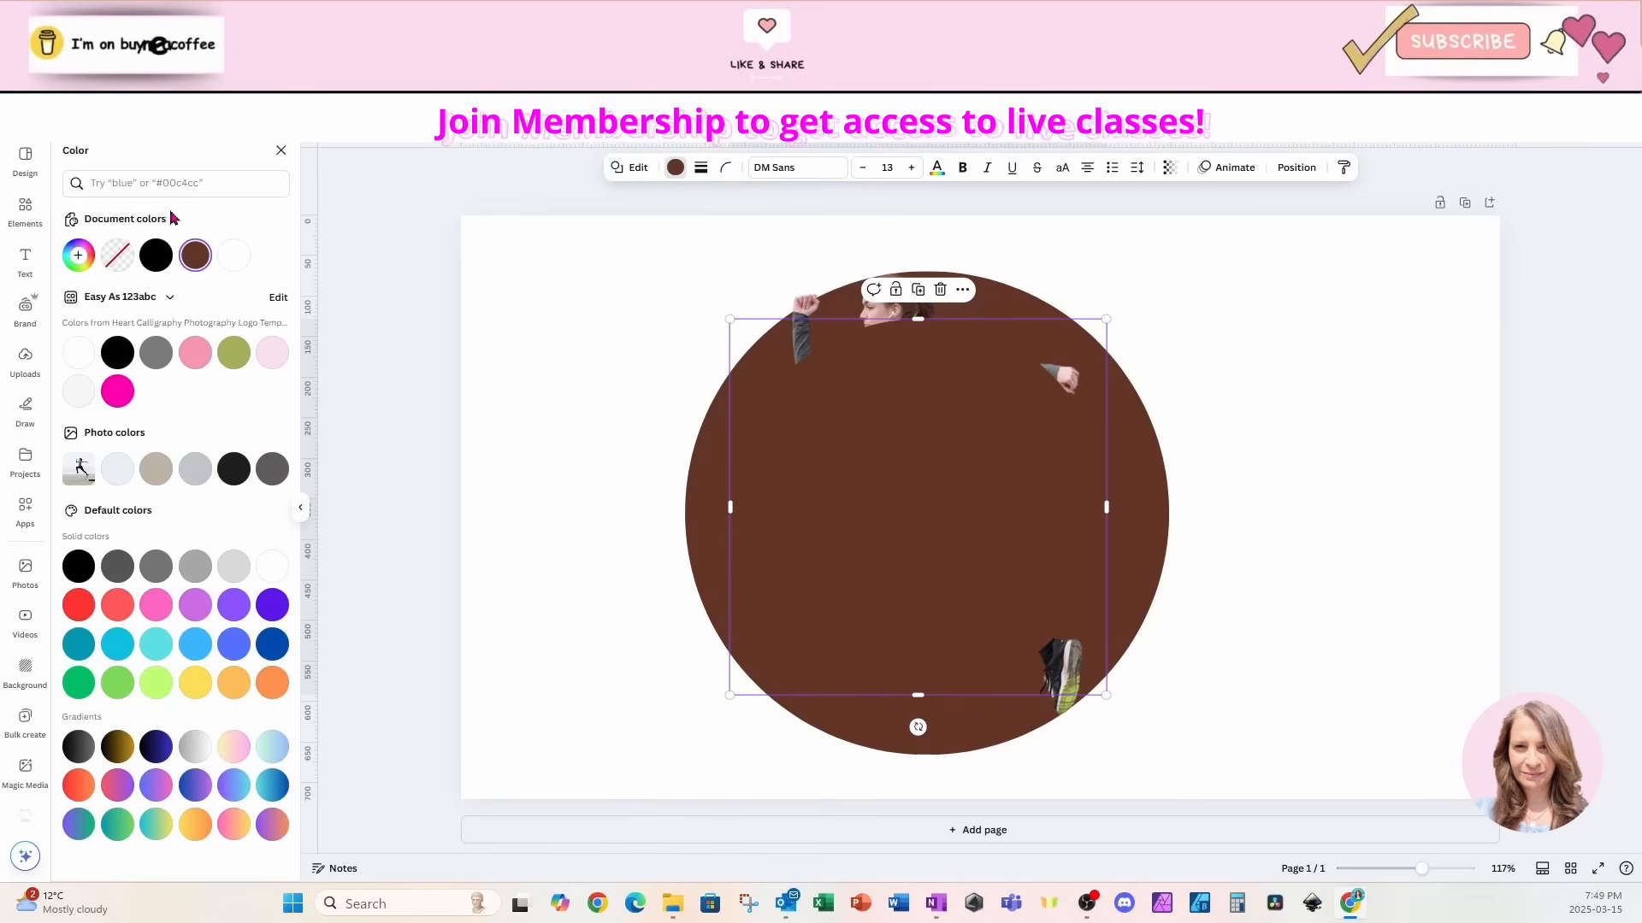
click(79, 256)
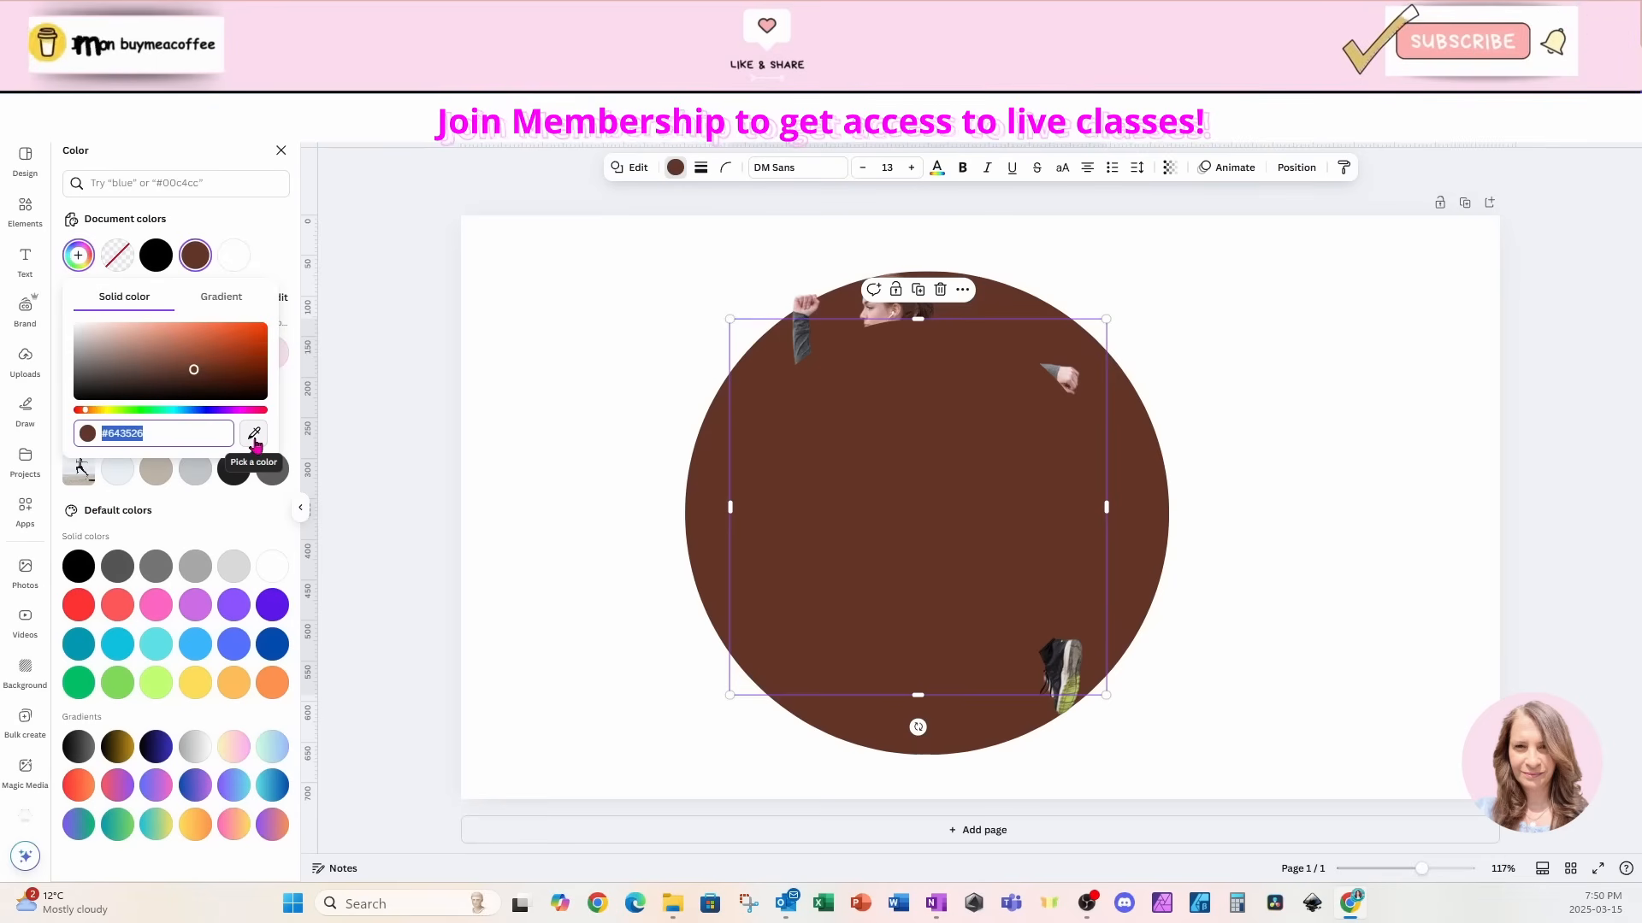
click(254, 437)
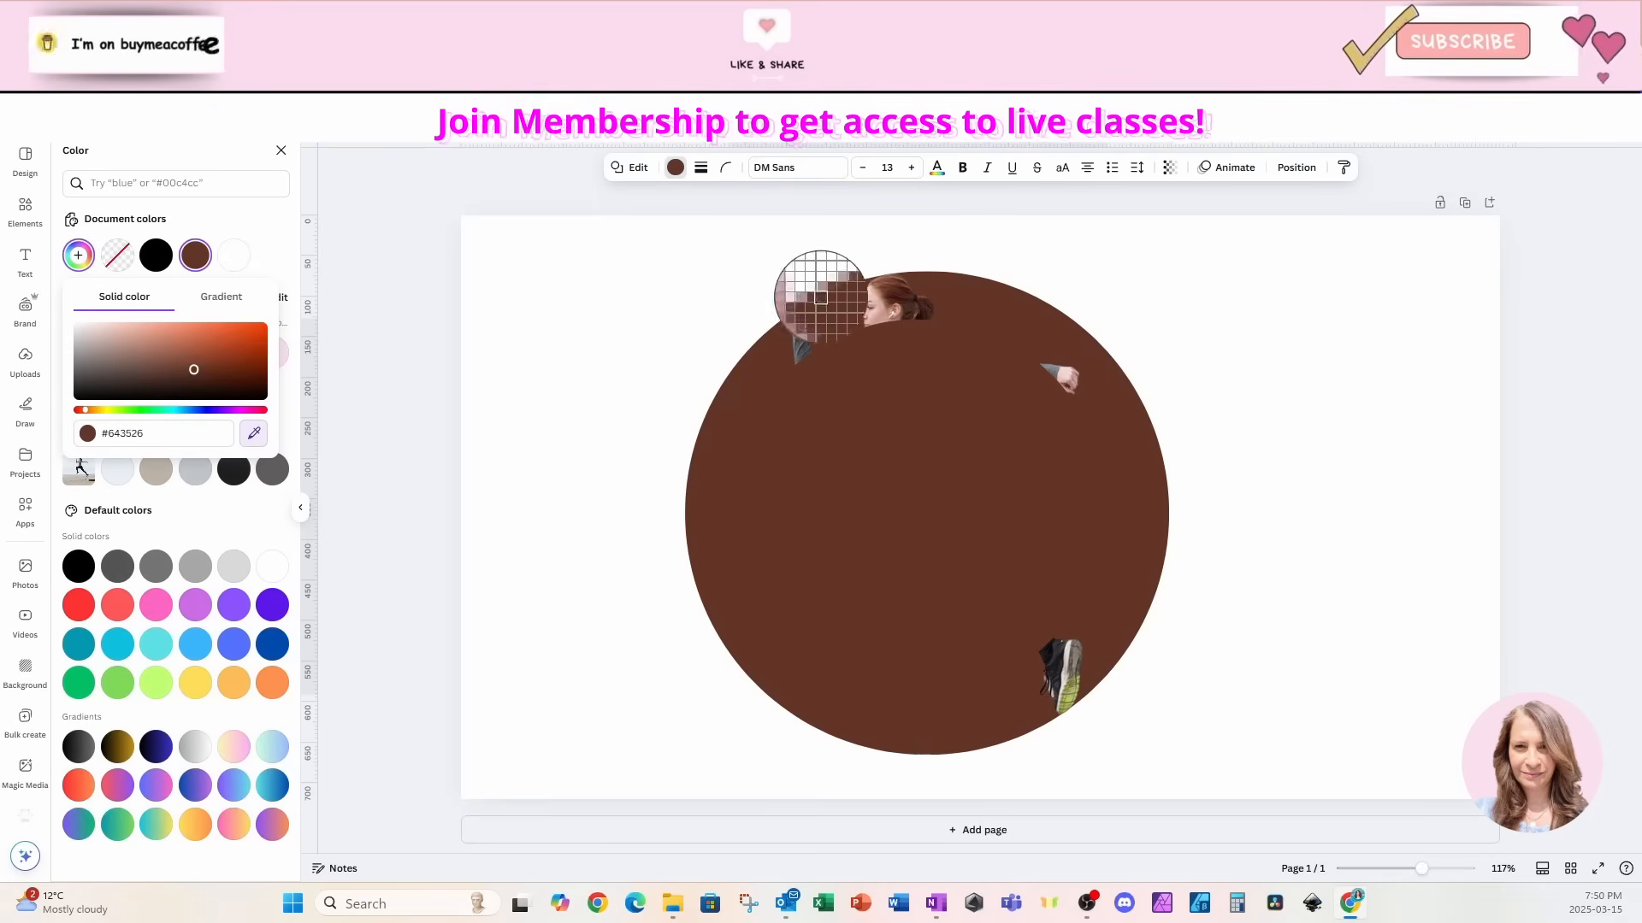
click(880, 314)
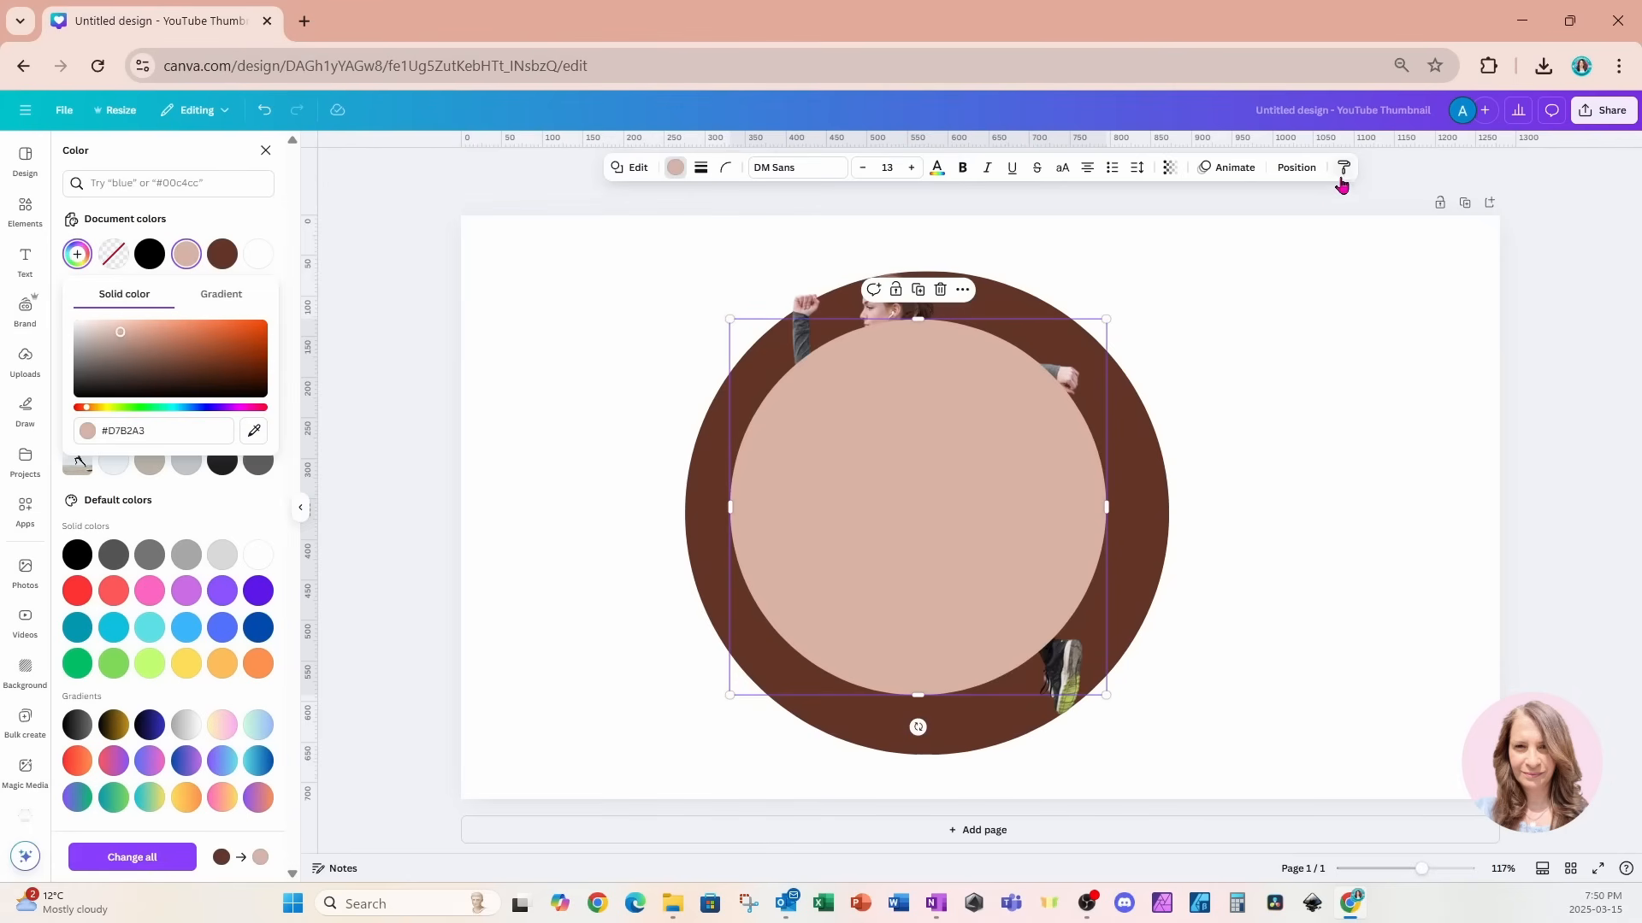
Move the skin-toned circle's layer between the woman and the brown circle.
click(1296, 168)
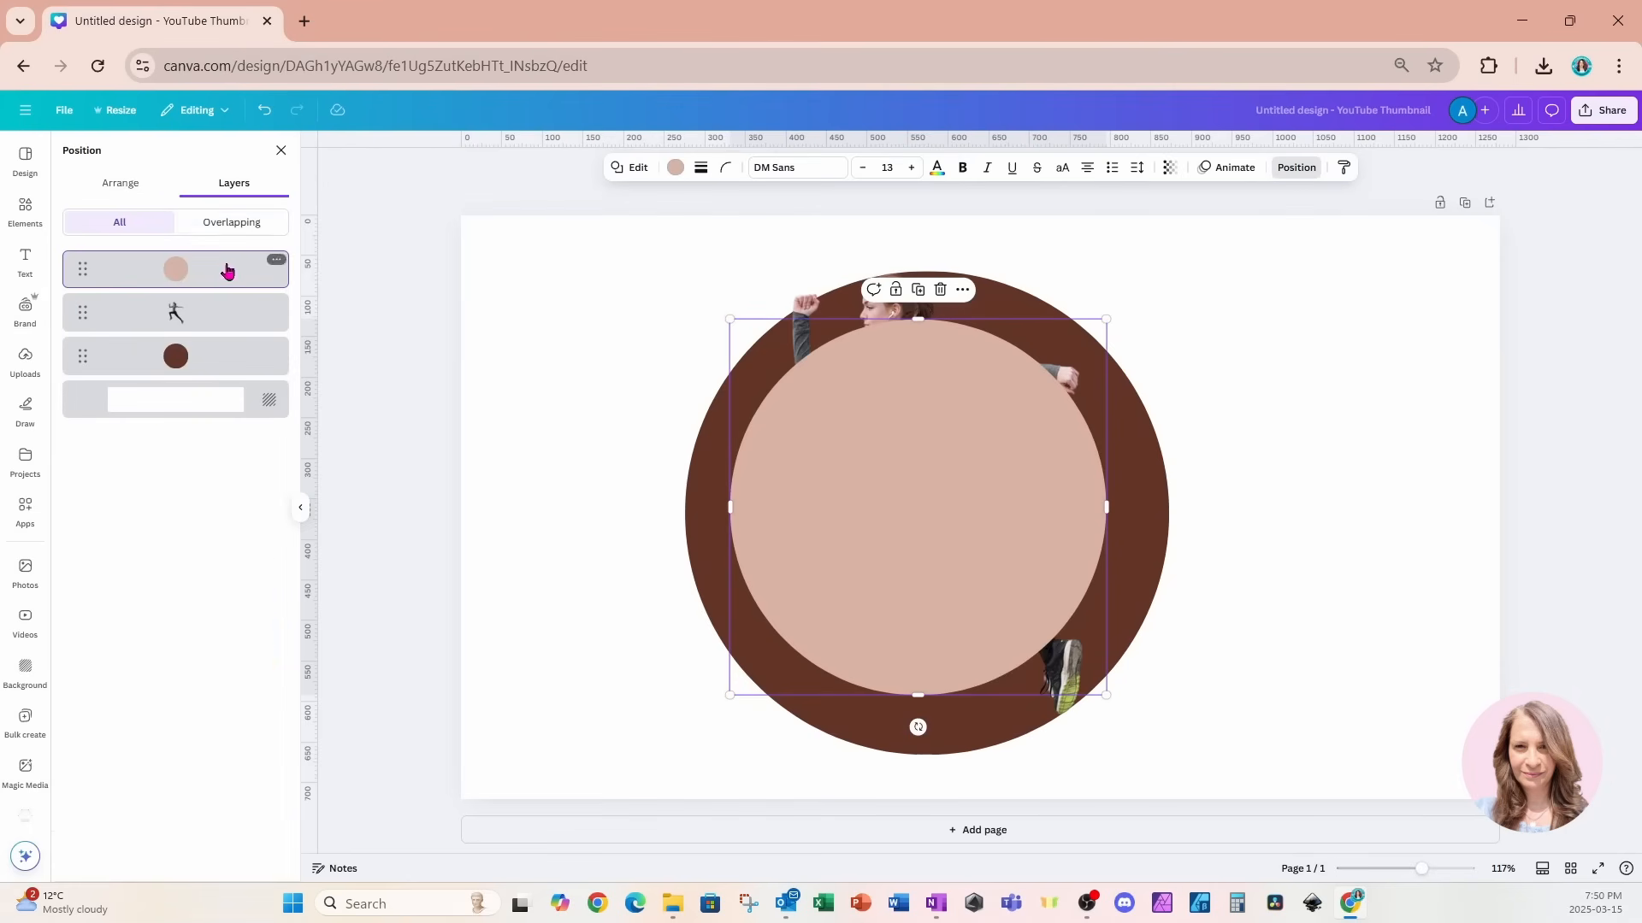
drag(226, 271, 225, 334)
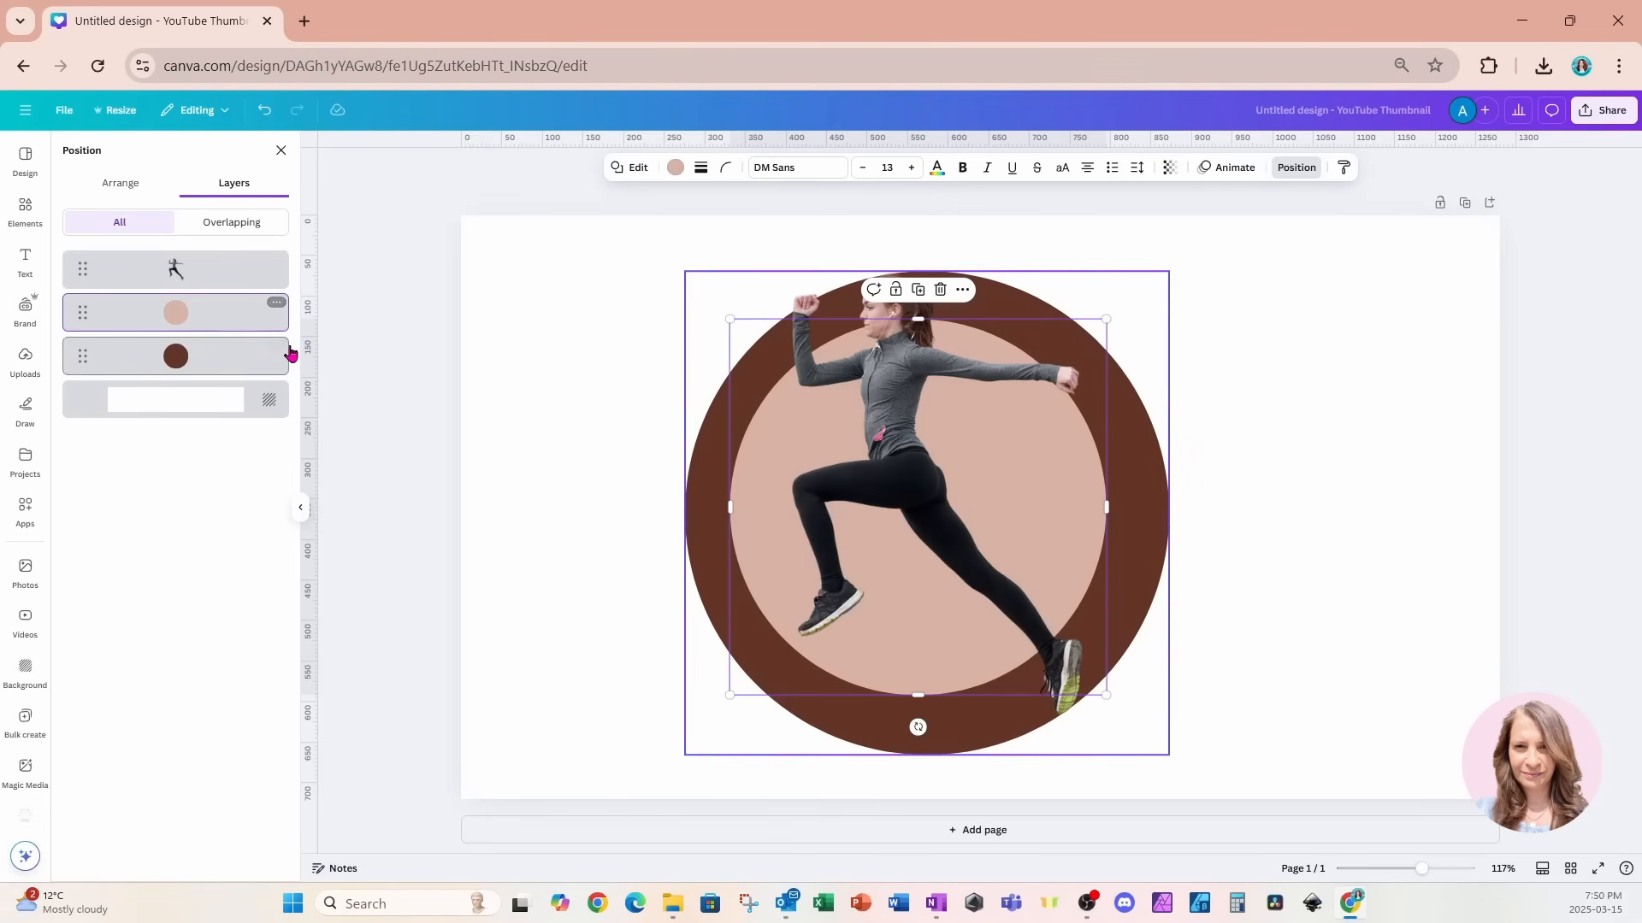
Set a duplicate of the skin-toned circle aside, and enlarge the original around the brown circle's center to leave a narrower brown ring.
click(918, 291)
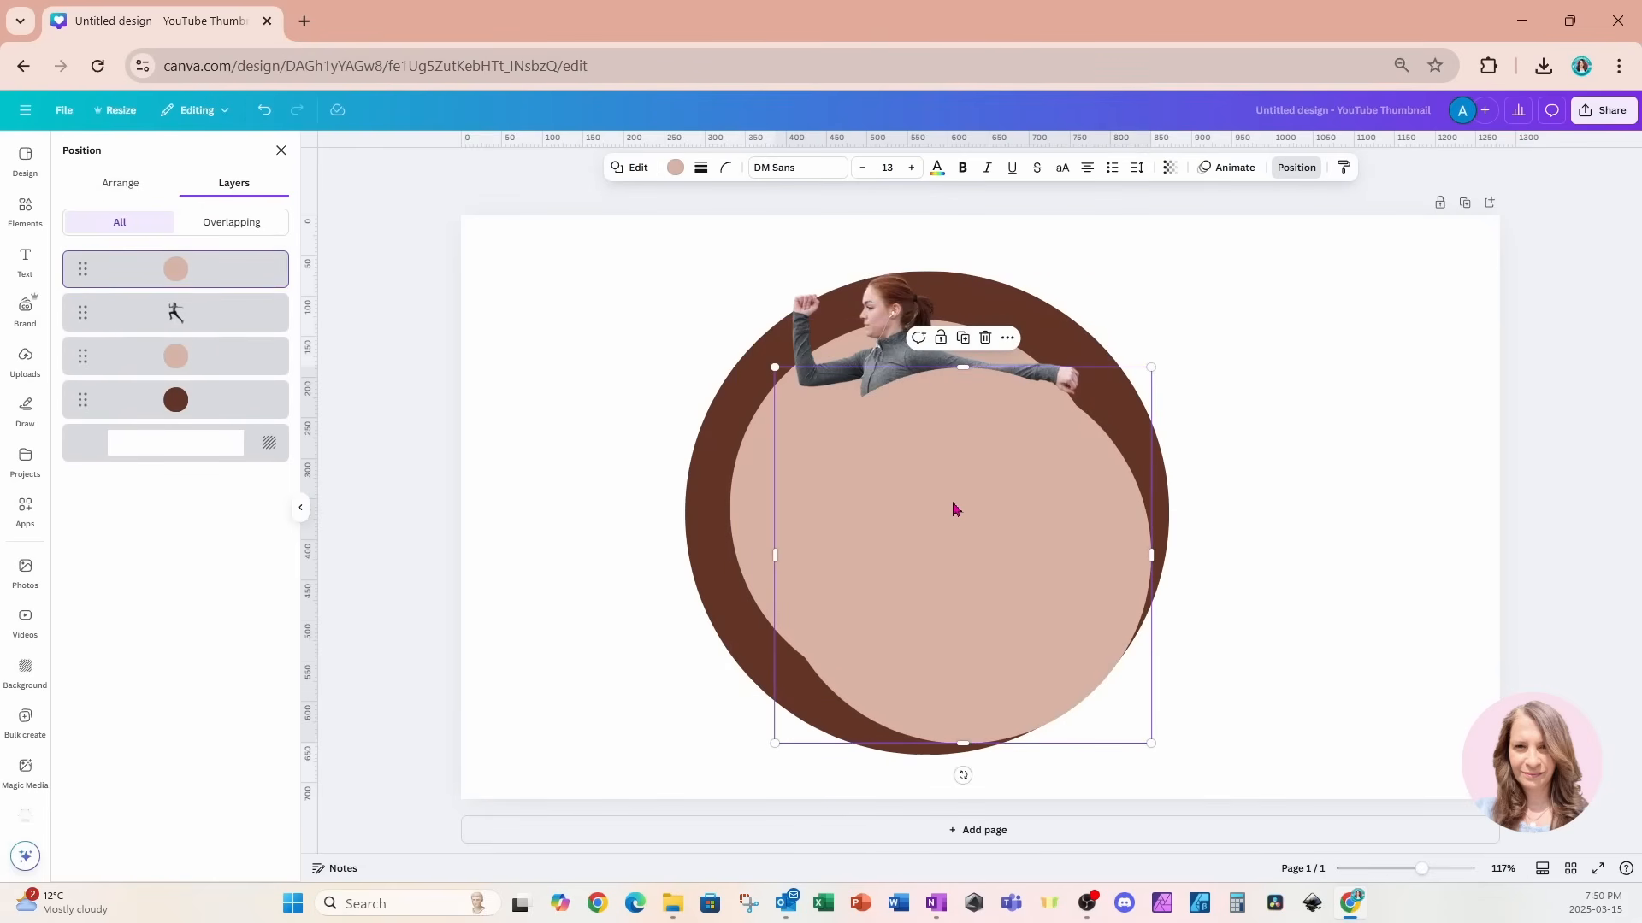
drag(955, 516, 1445, 471)
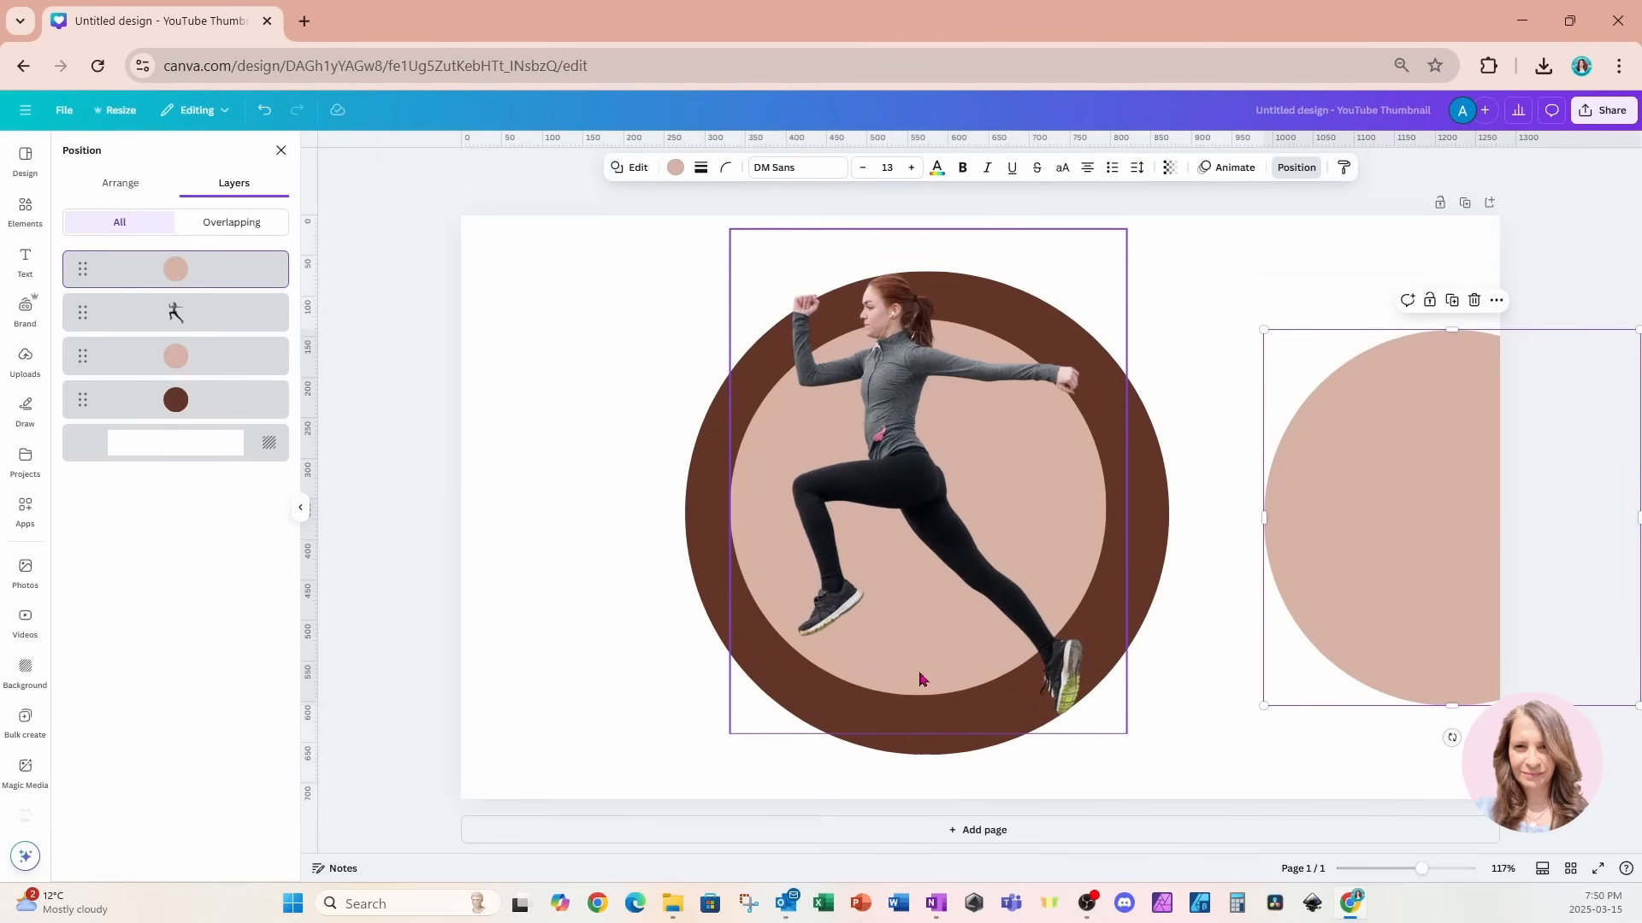
click(226, 369)
drag(949, 671, 950, 667)
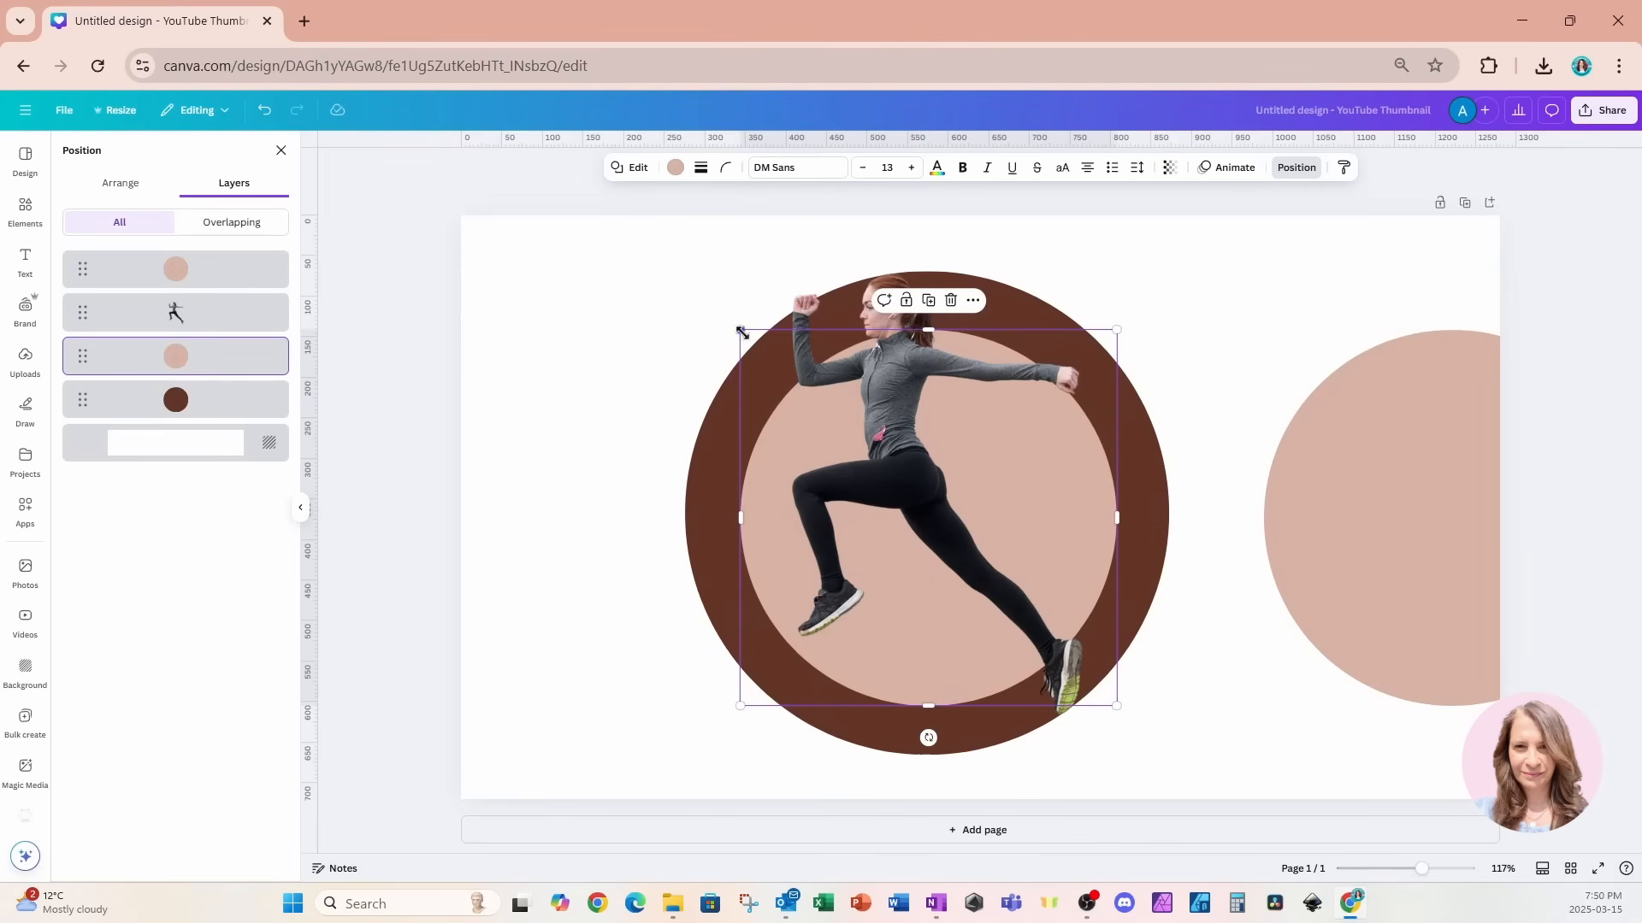
drag(742, 332, 728, 316)
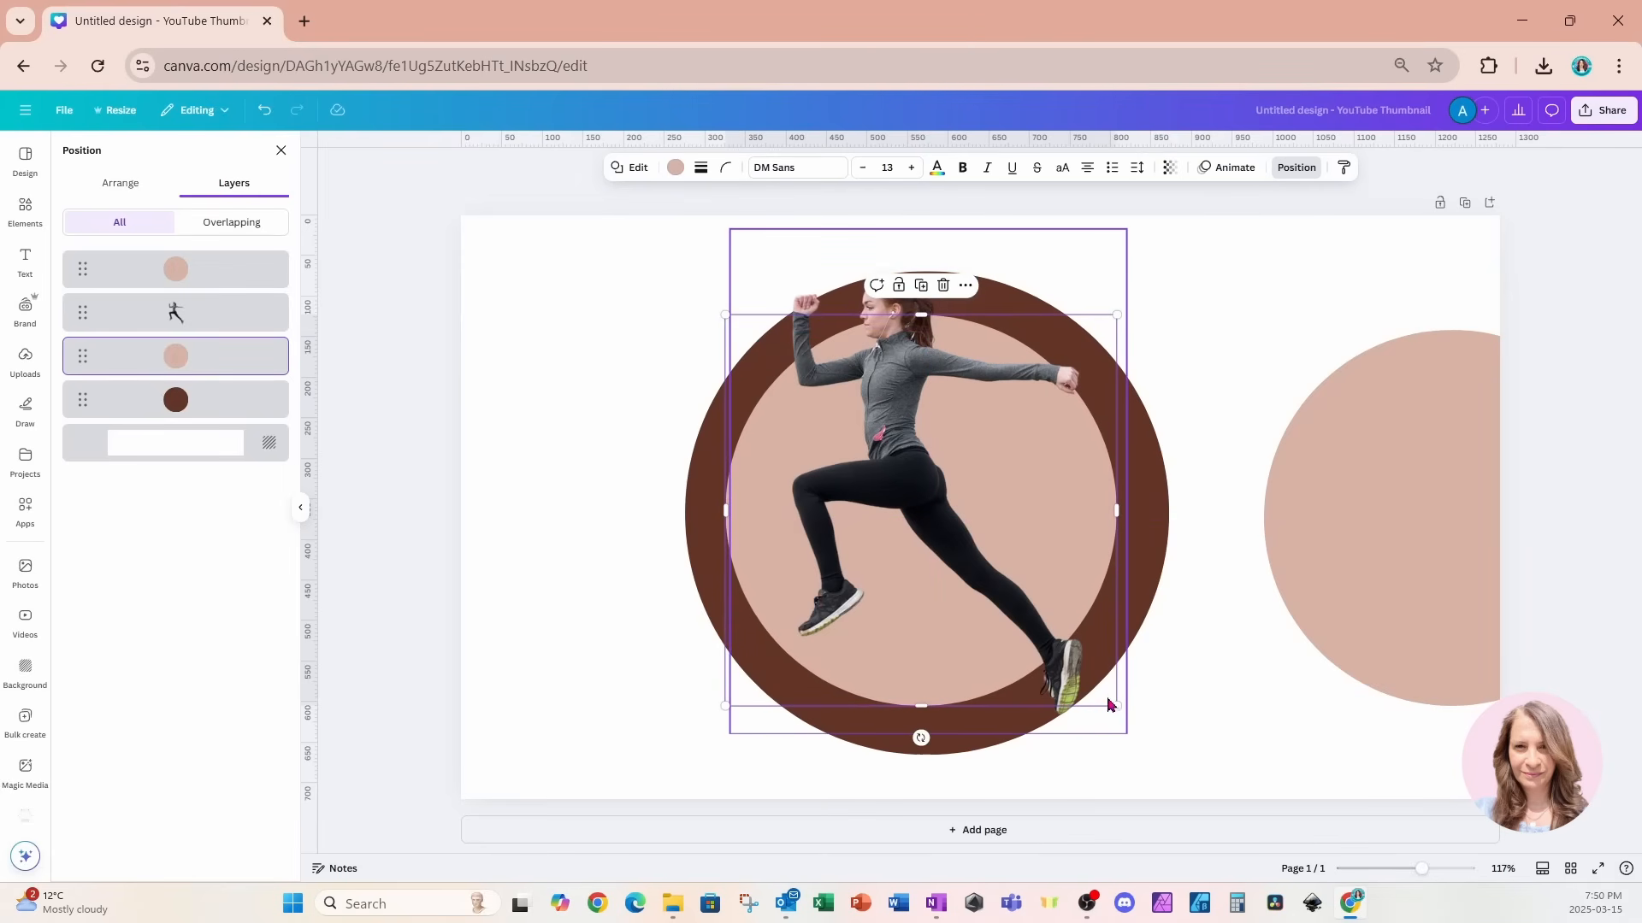
drag(1110, 704, 1132, 722)
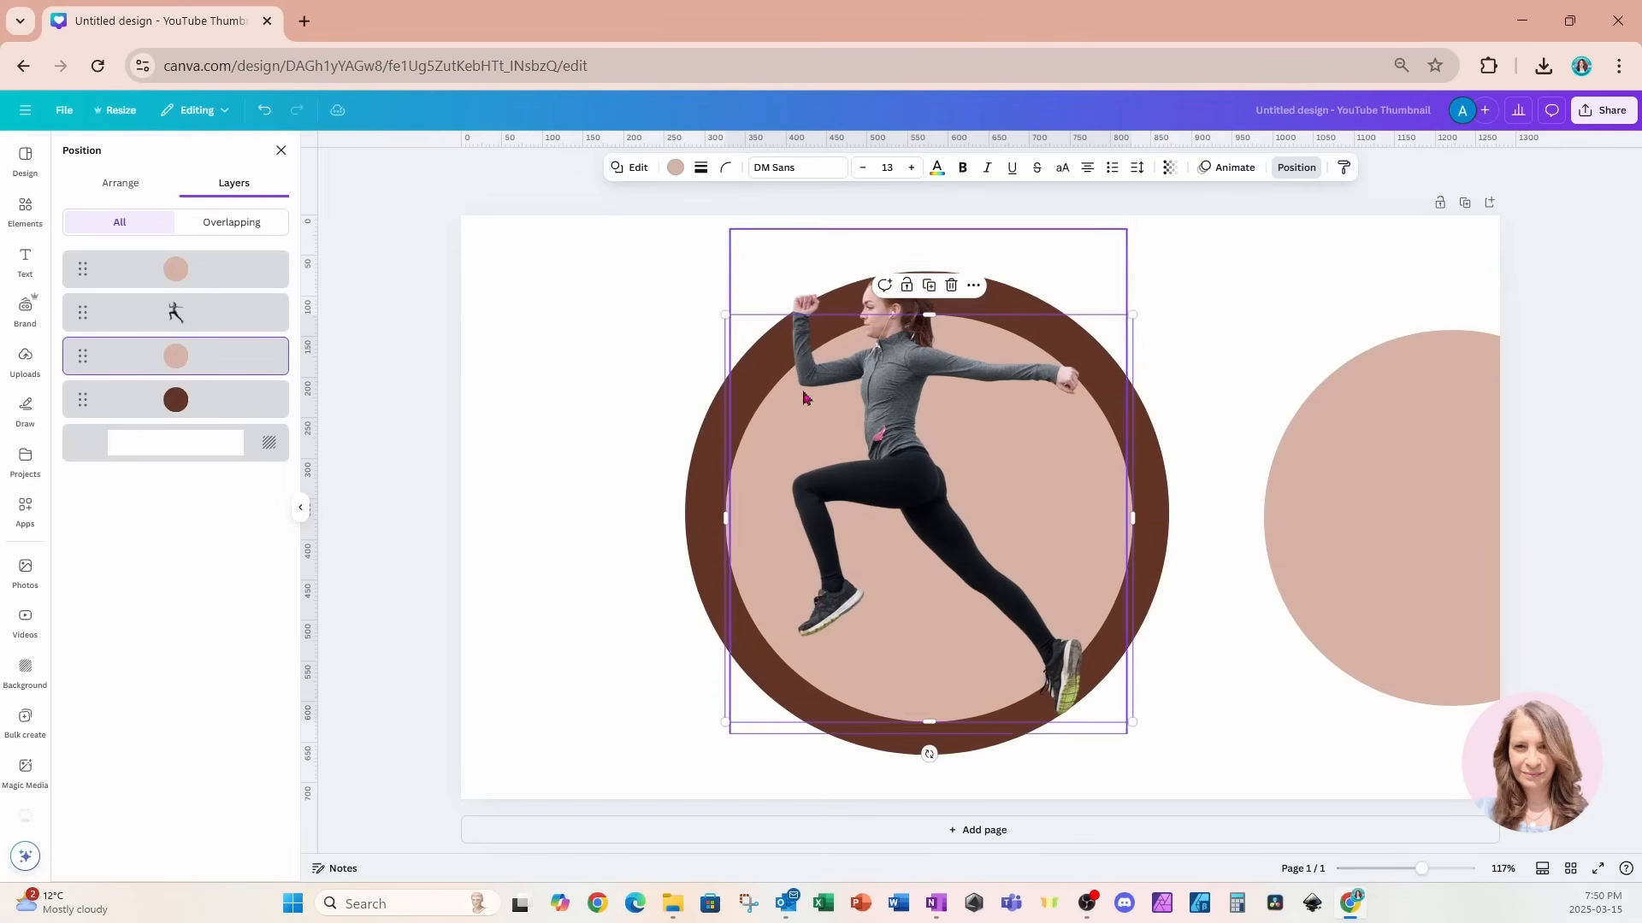
drag(724, 315, 704, 312)
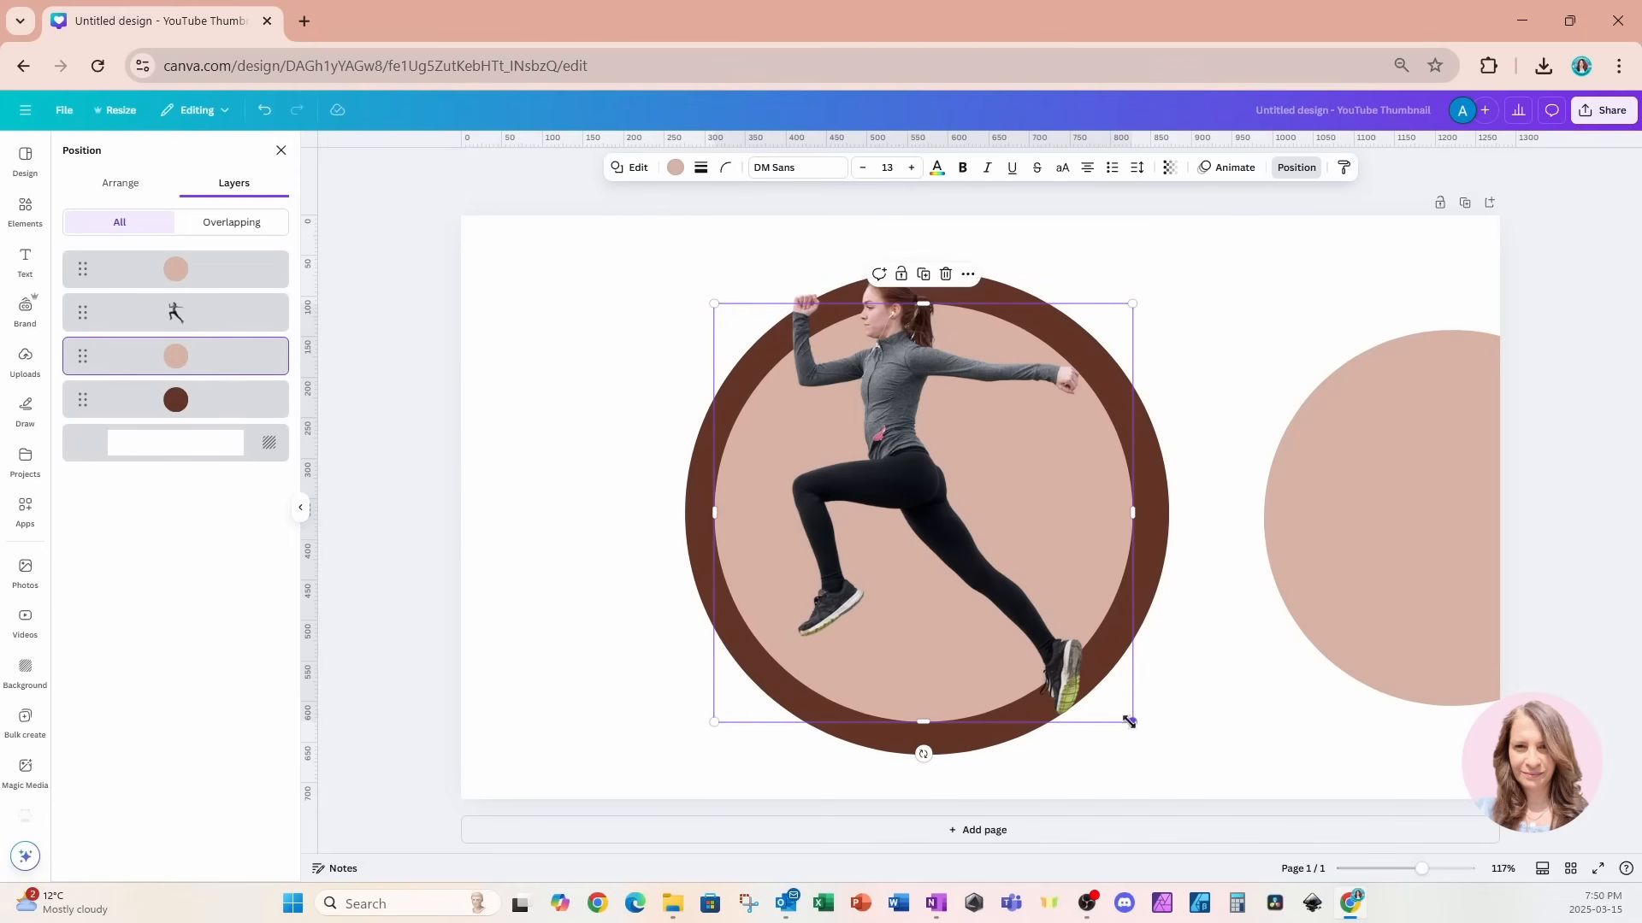
drag(1132, 722, 1137, 725)
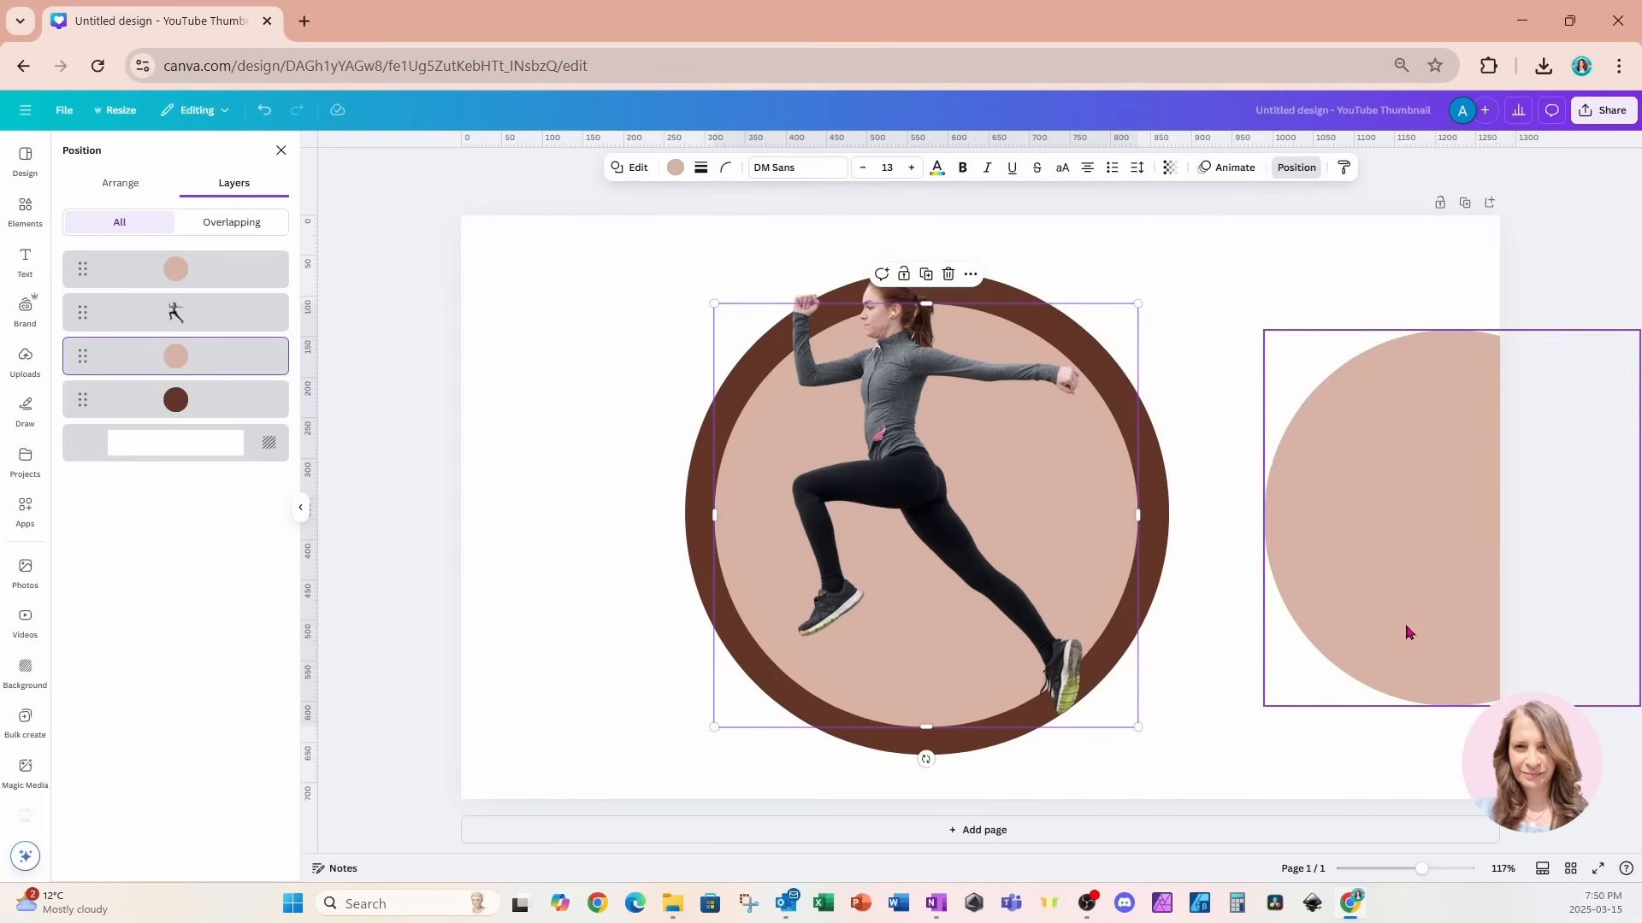
Center the spare skin-toned circle inside the rings and move its layer directly behind the woman.
drag(1407, 631, 887, 614)
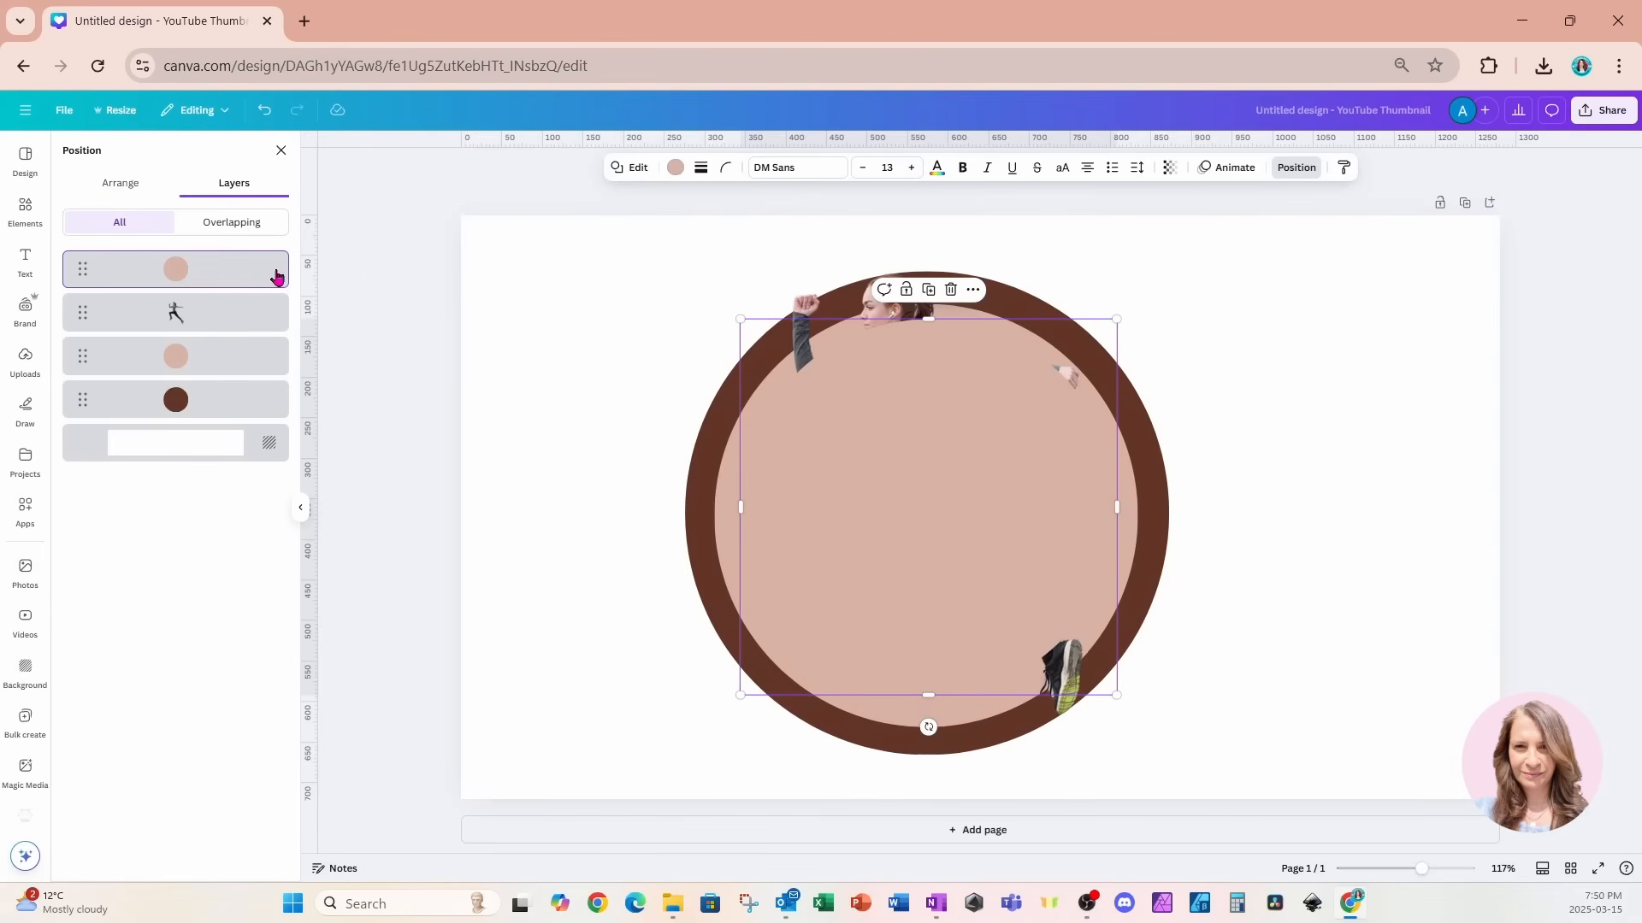
drag(224, 275, 246, 341)
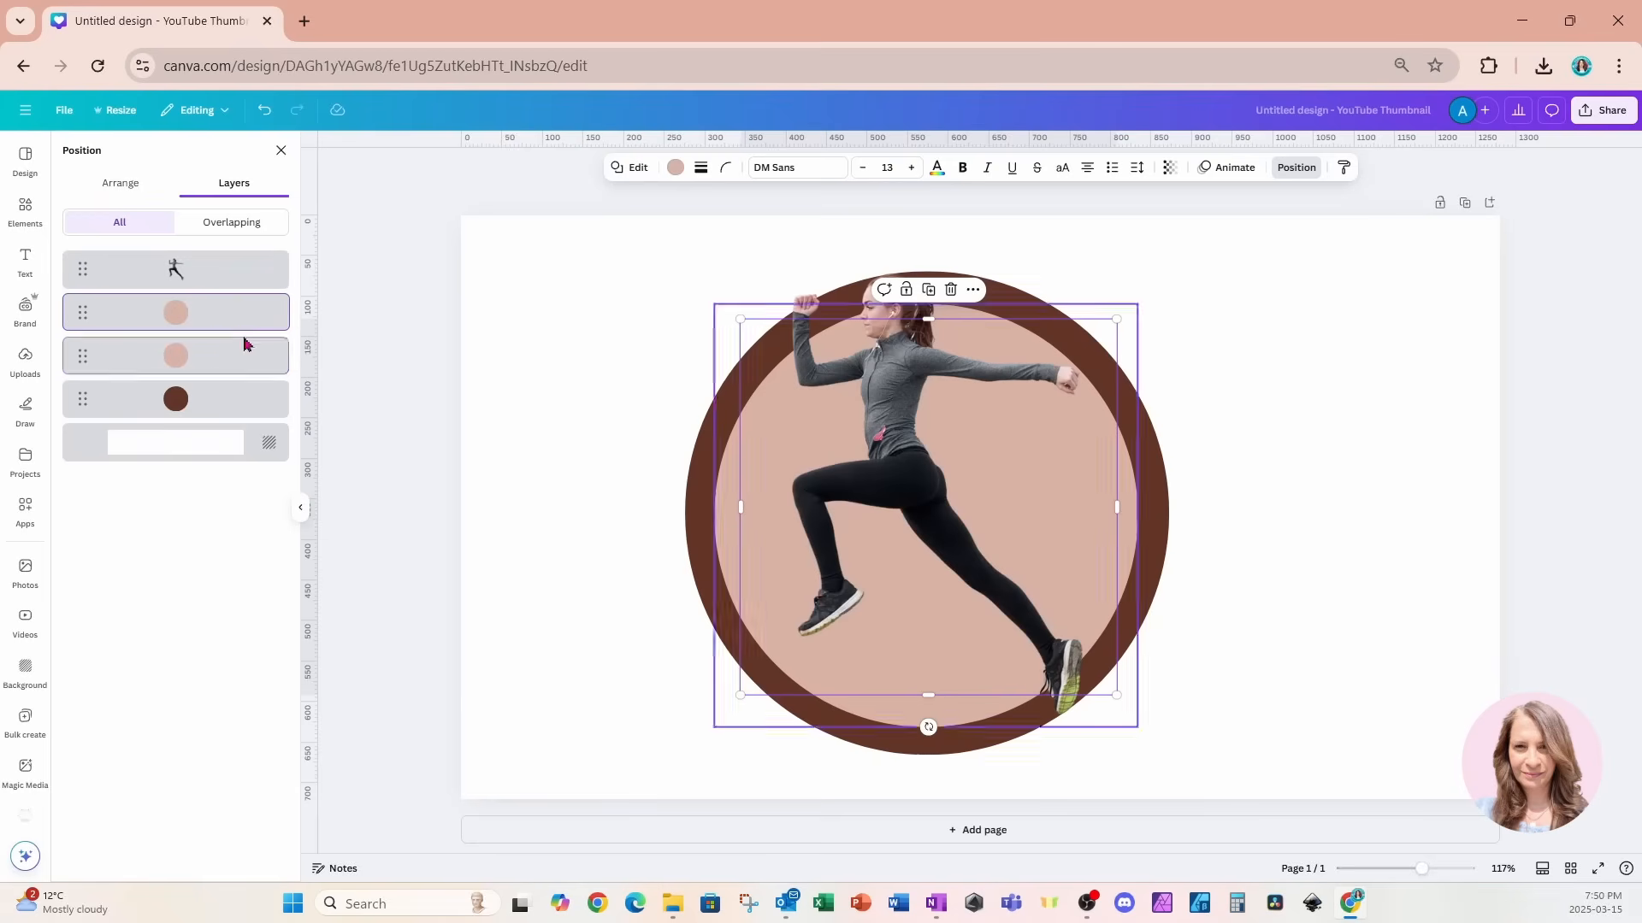
Fill the smaller skin-toned circle with white and enlarge it slightly, leaving a thin skin-toned ring around it.
click(674, 168)
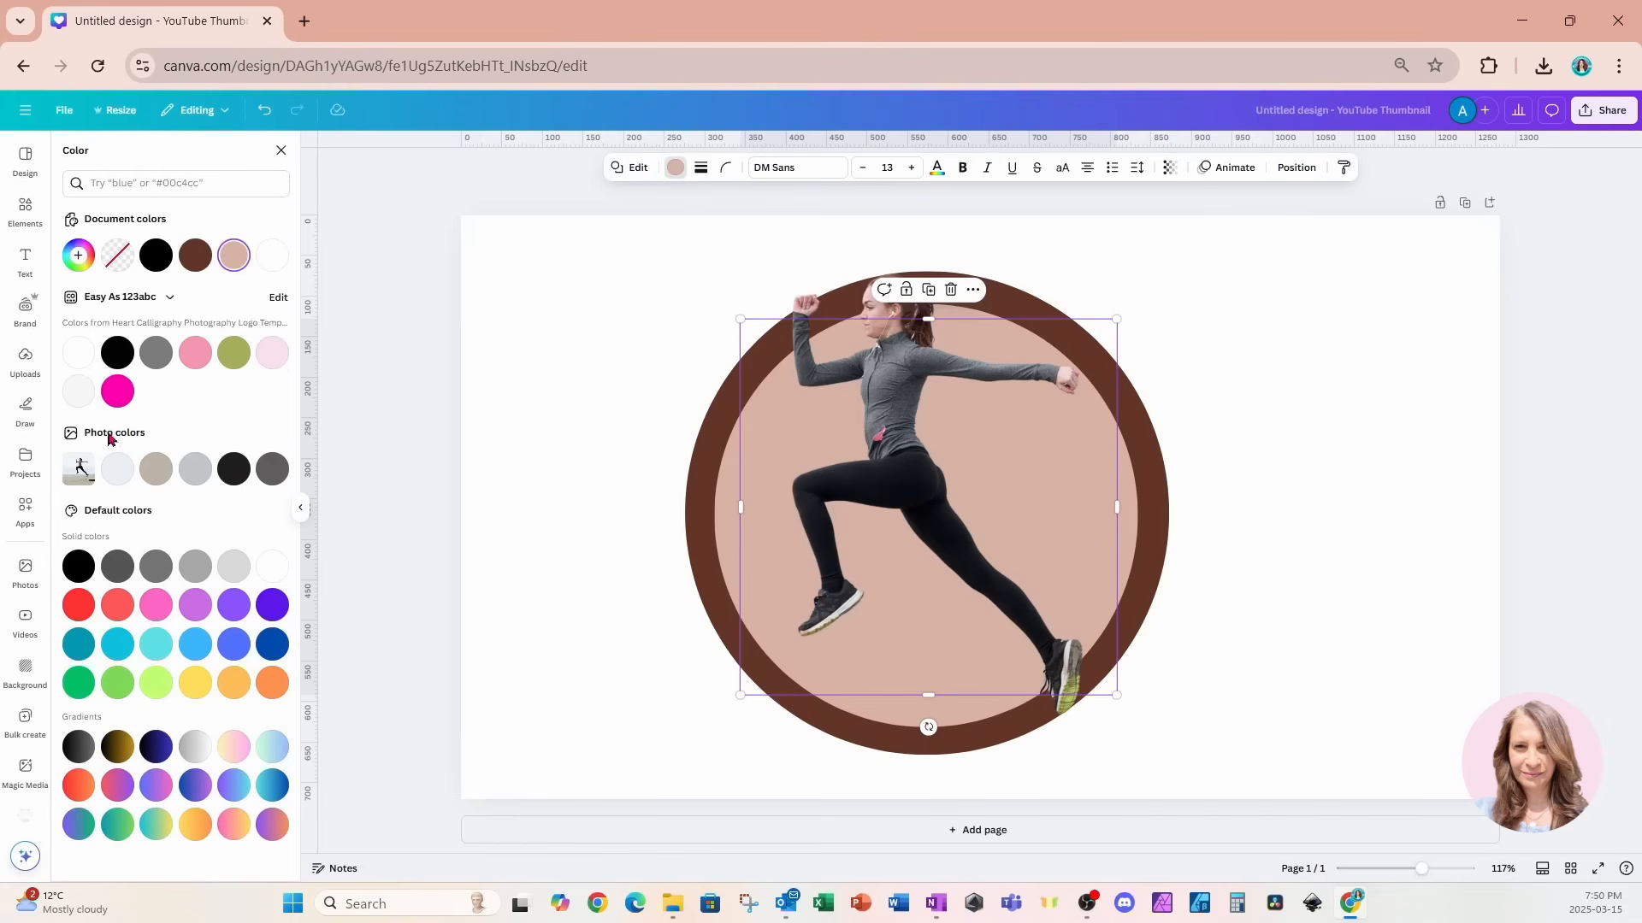
click(79, 354)
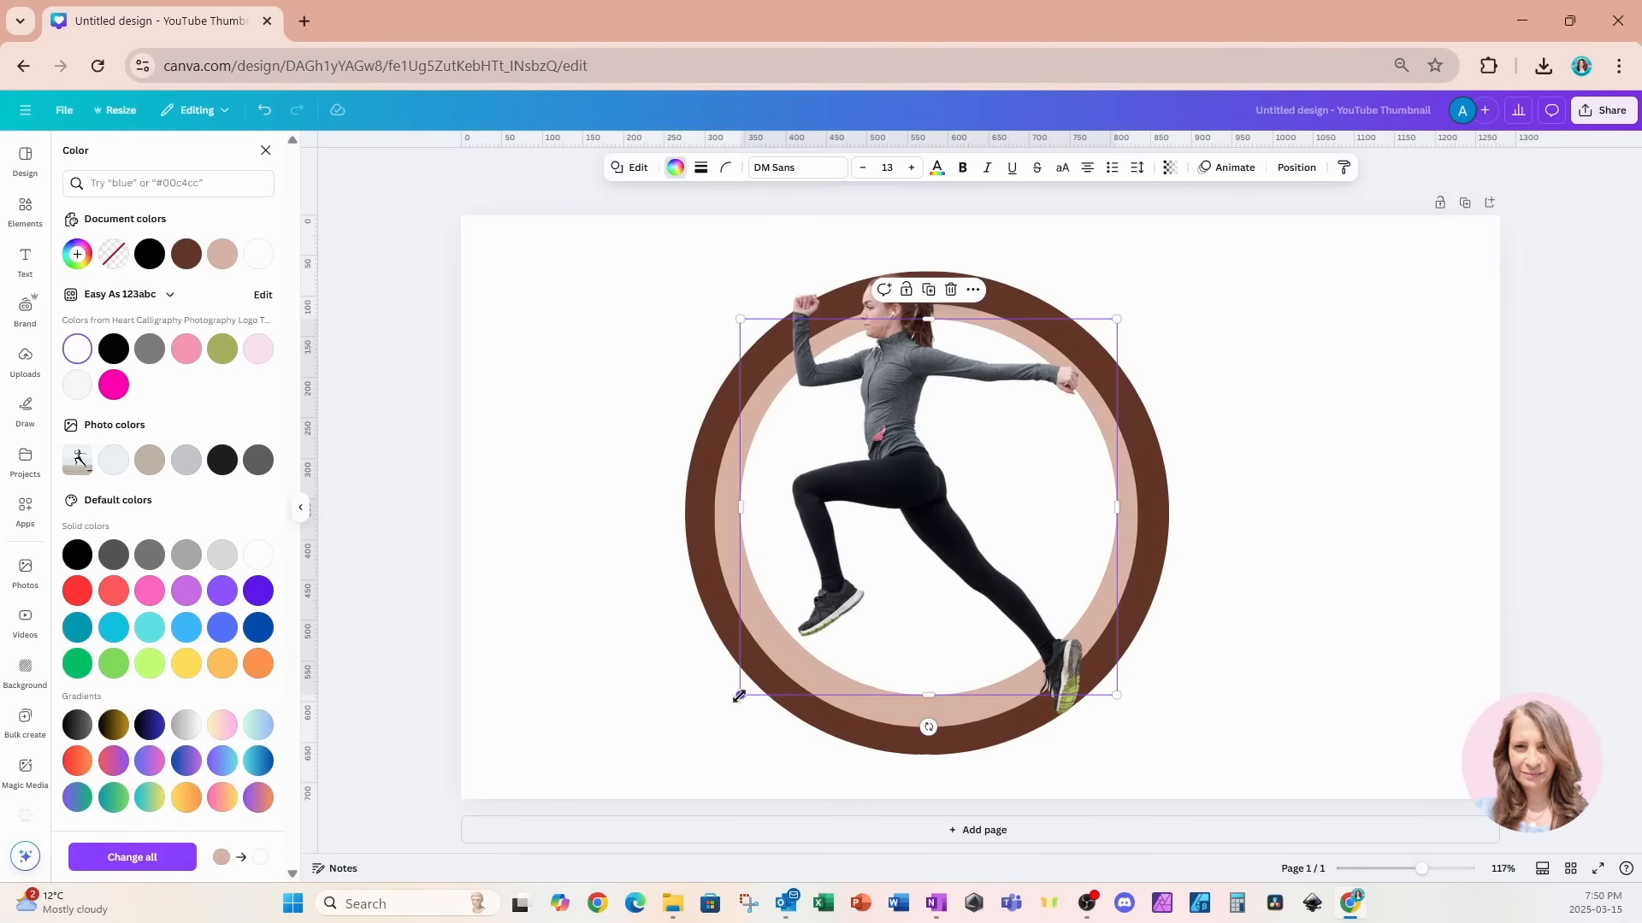
drag(738, 696, 735, 701)
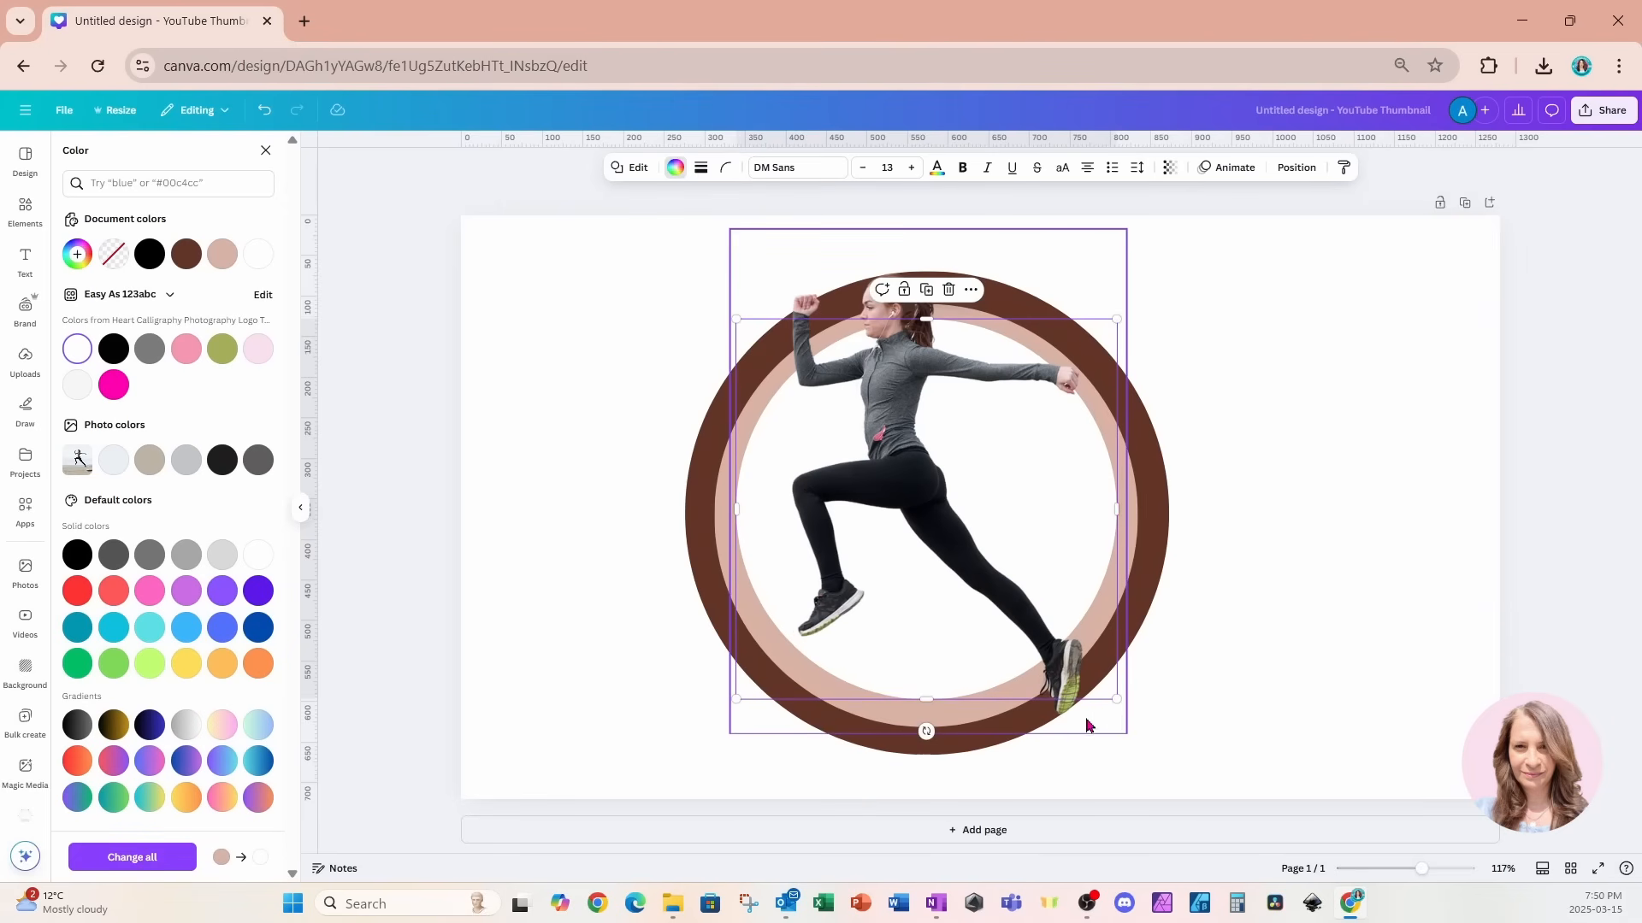
drag(1116, 699, 1121, 704)
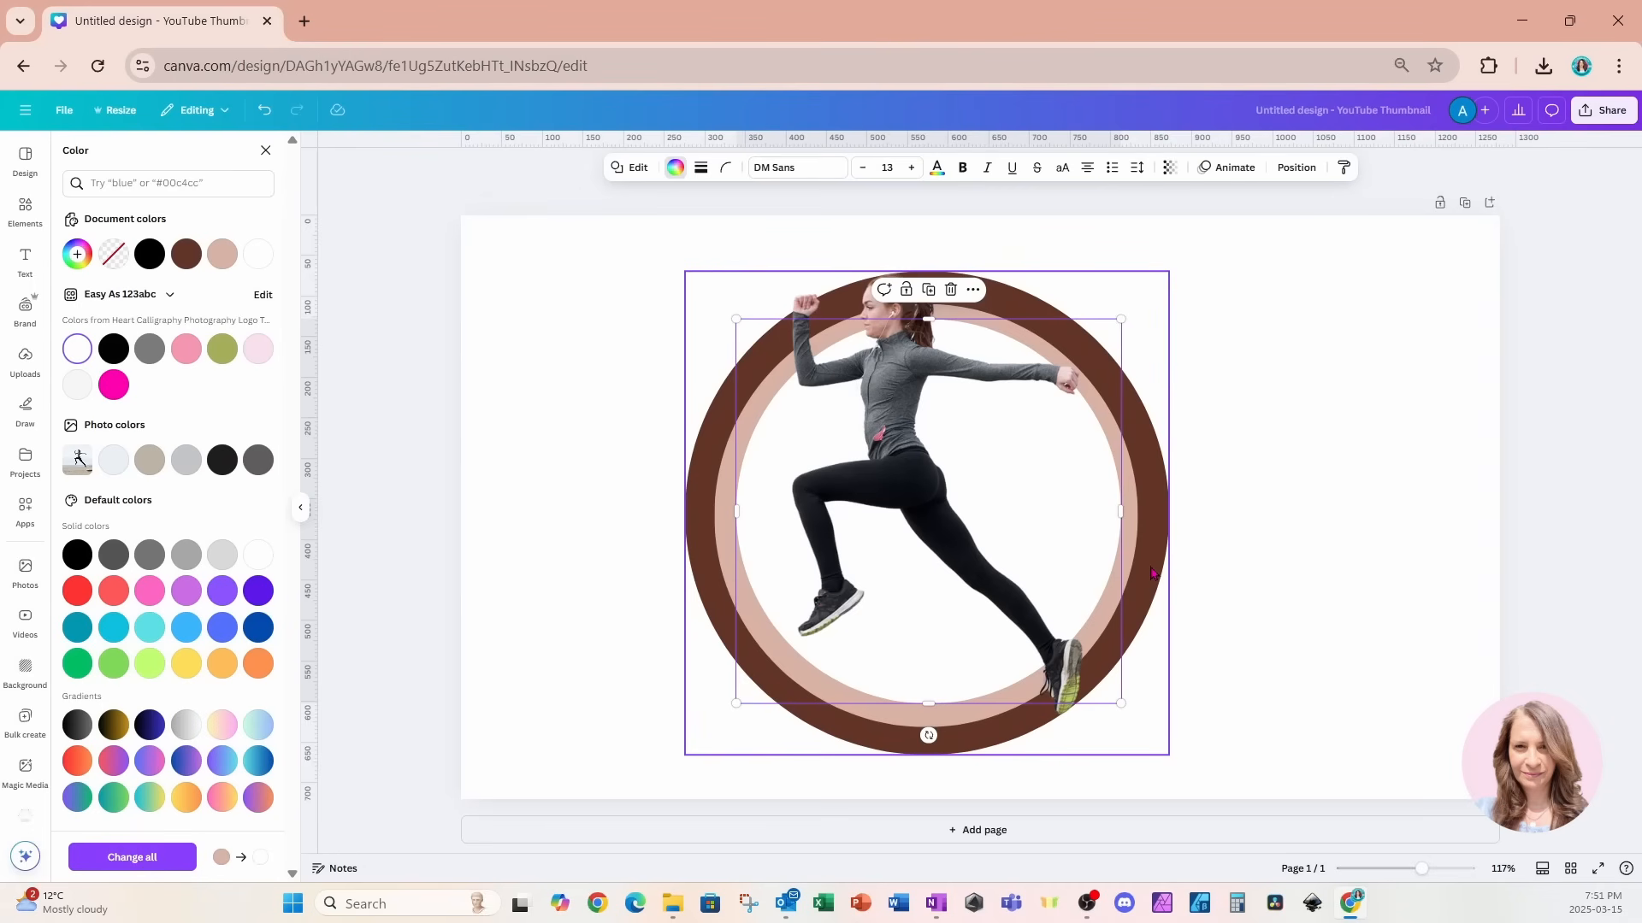
Duplicate the white circle, align the copy over the original, and move its layer directly behind the woman.
click(930, 292)
drag(967, 567, 951, 556)
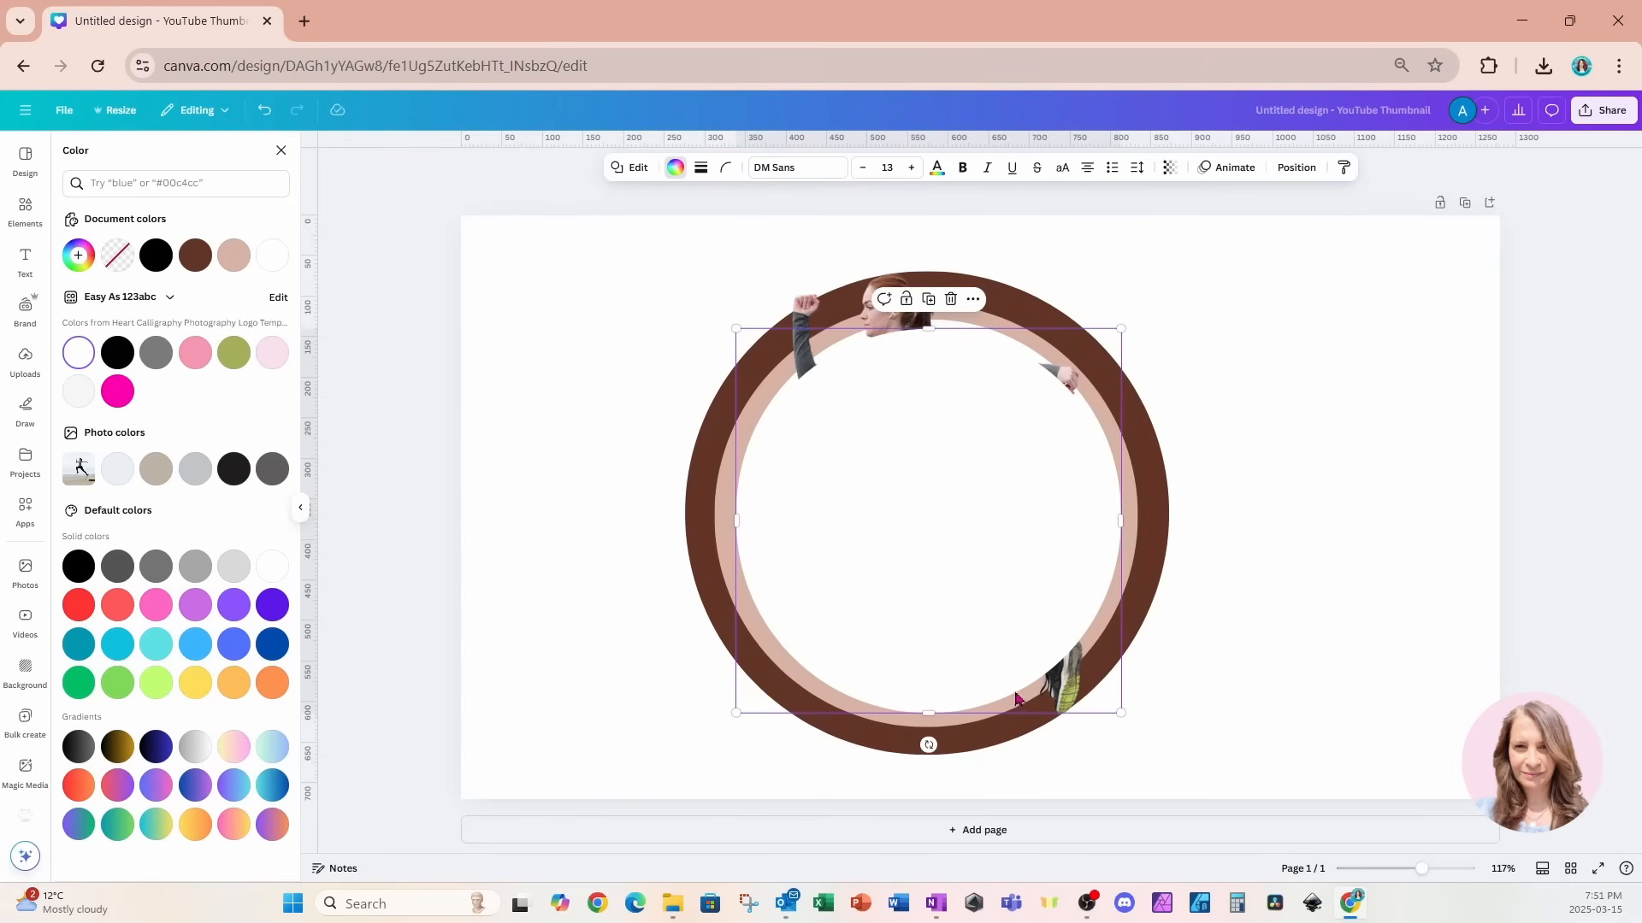
click(1294, 168)
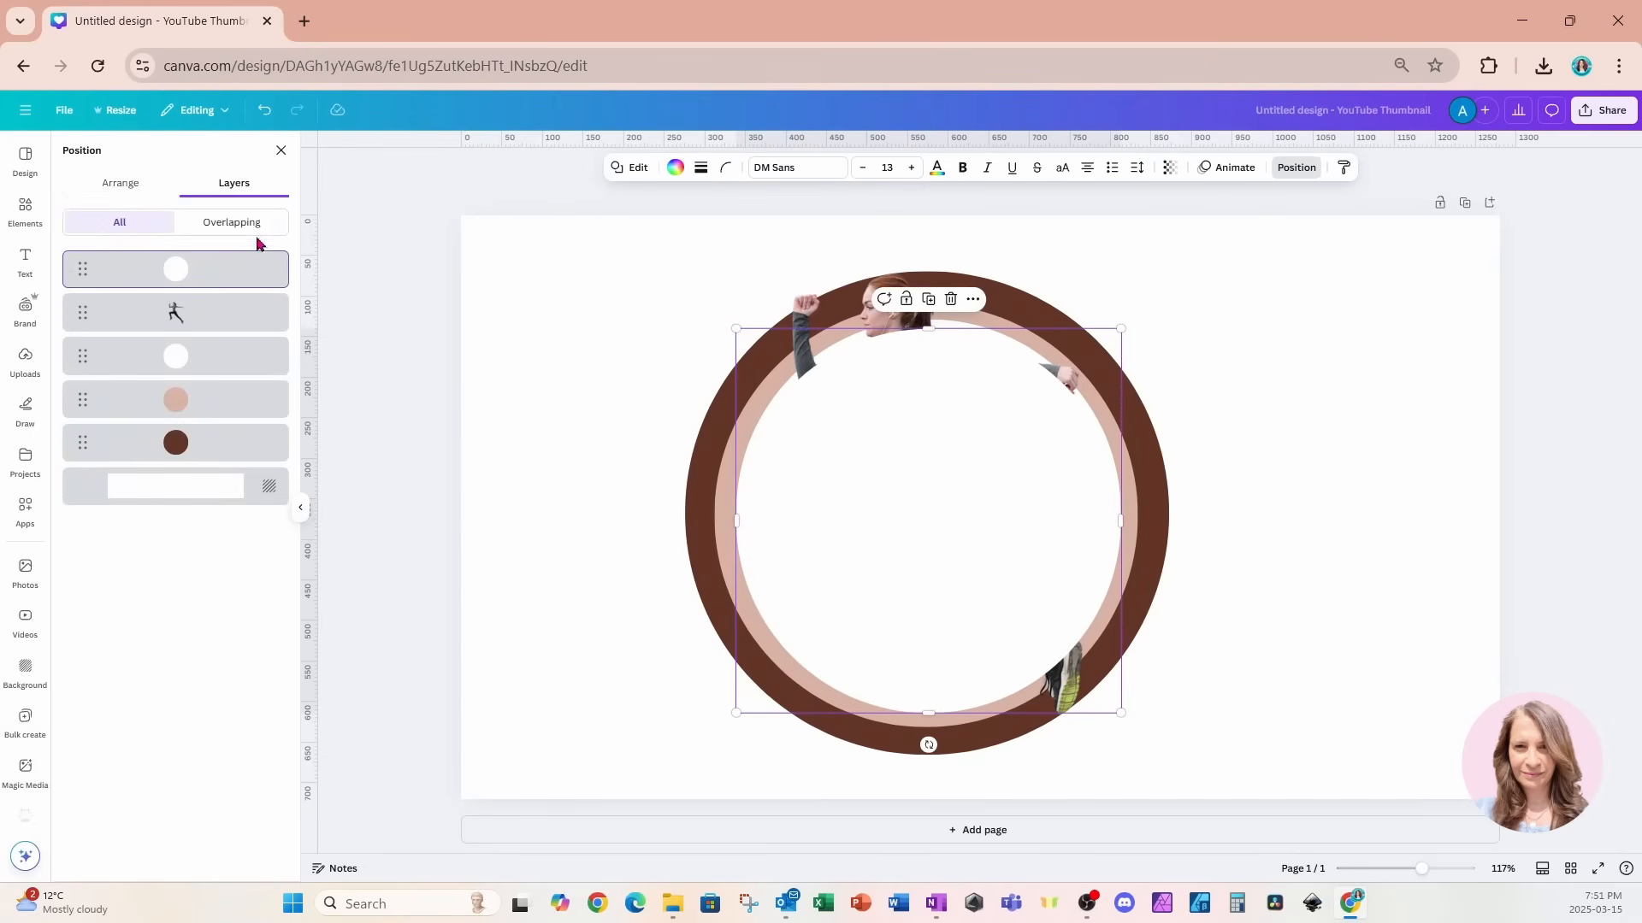
drag(212, 272, 208, 334)
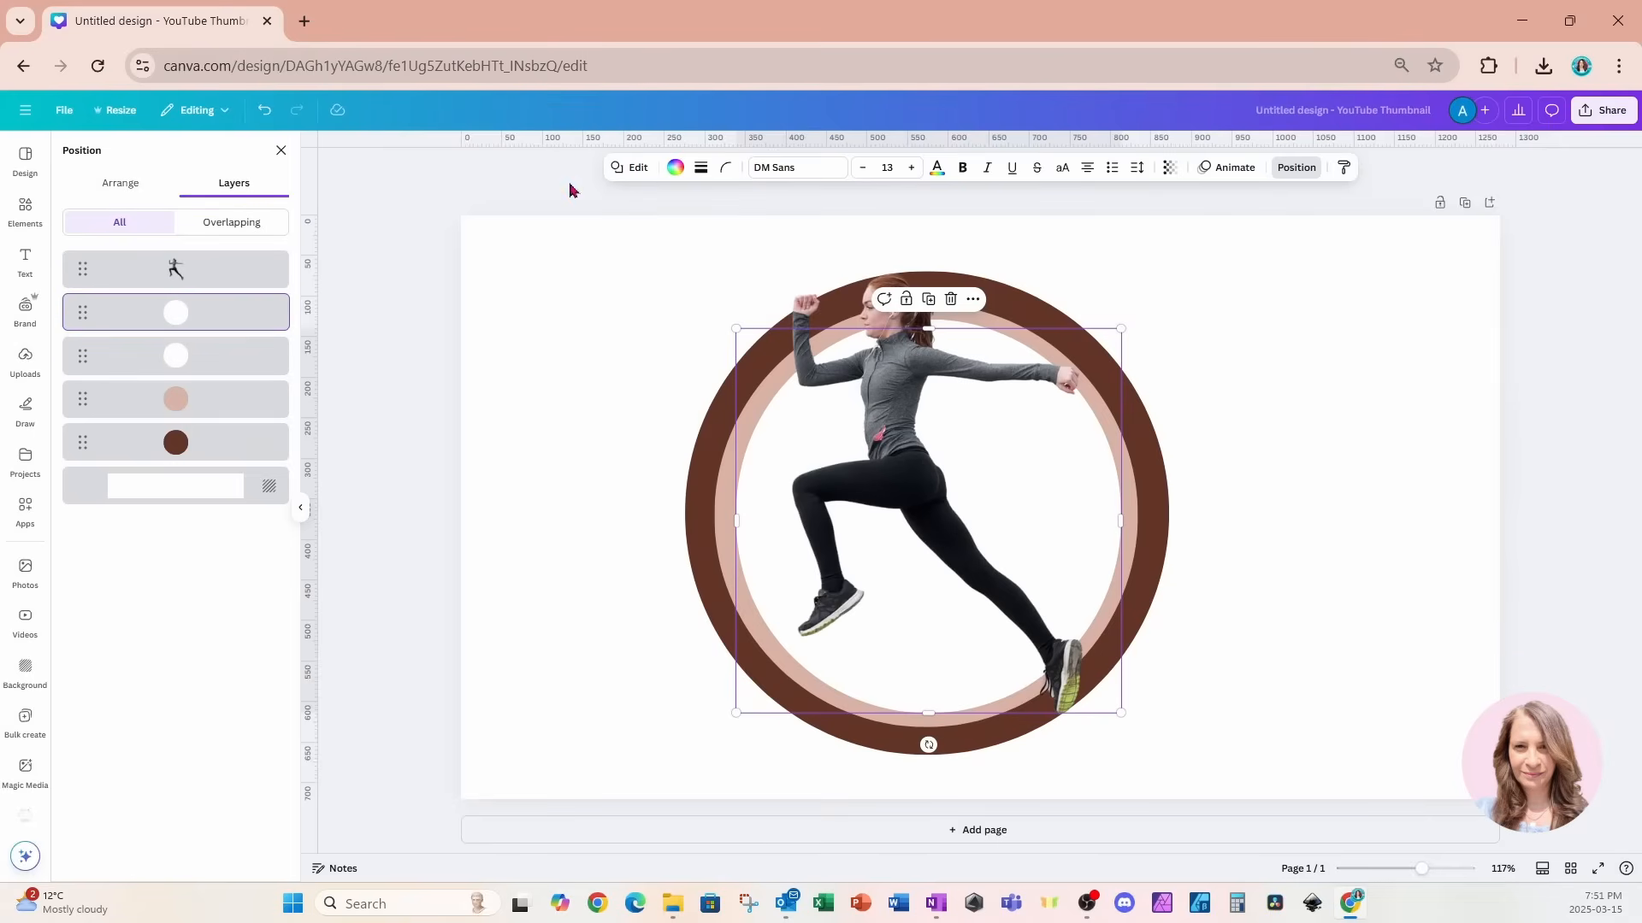
Fill the upper white circle with the photo's dark gray and shrink it to leave a thin white ring around it.
click(676, 168)
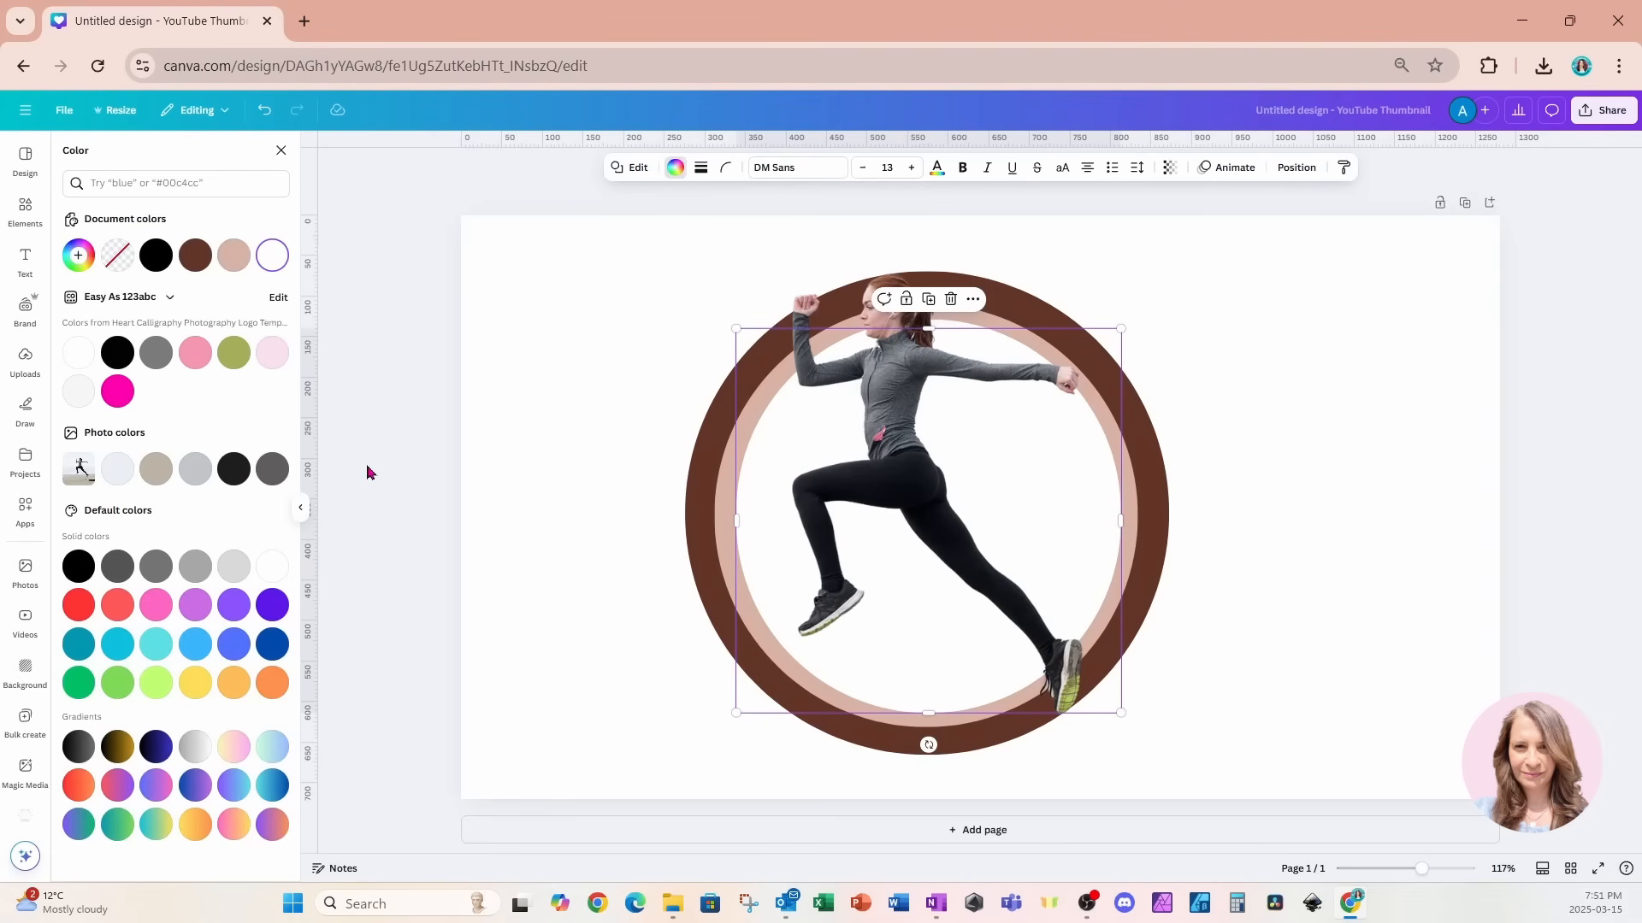
click(270, 473)
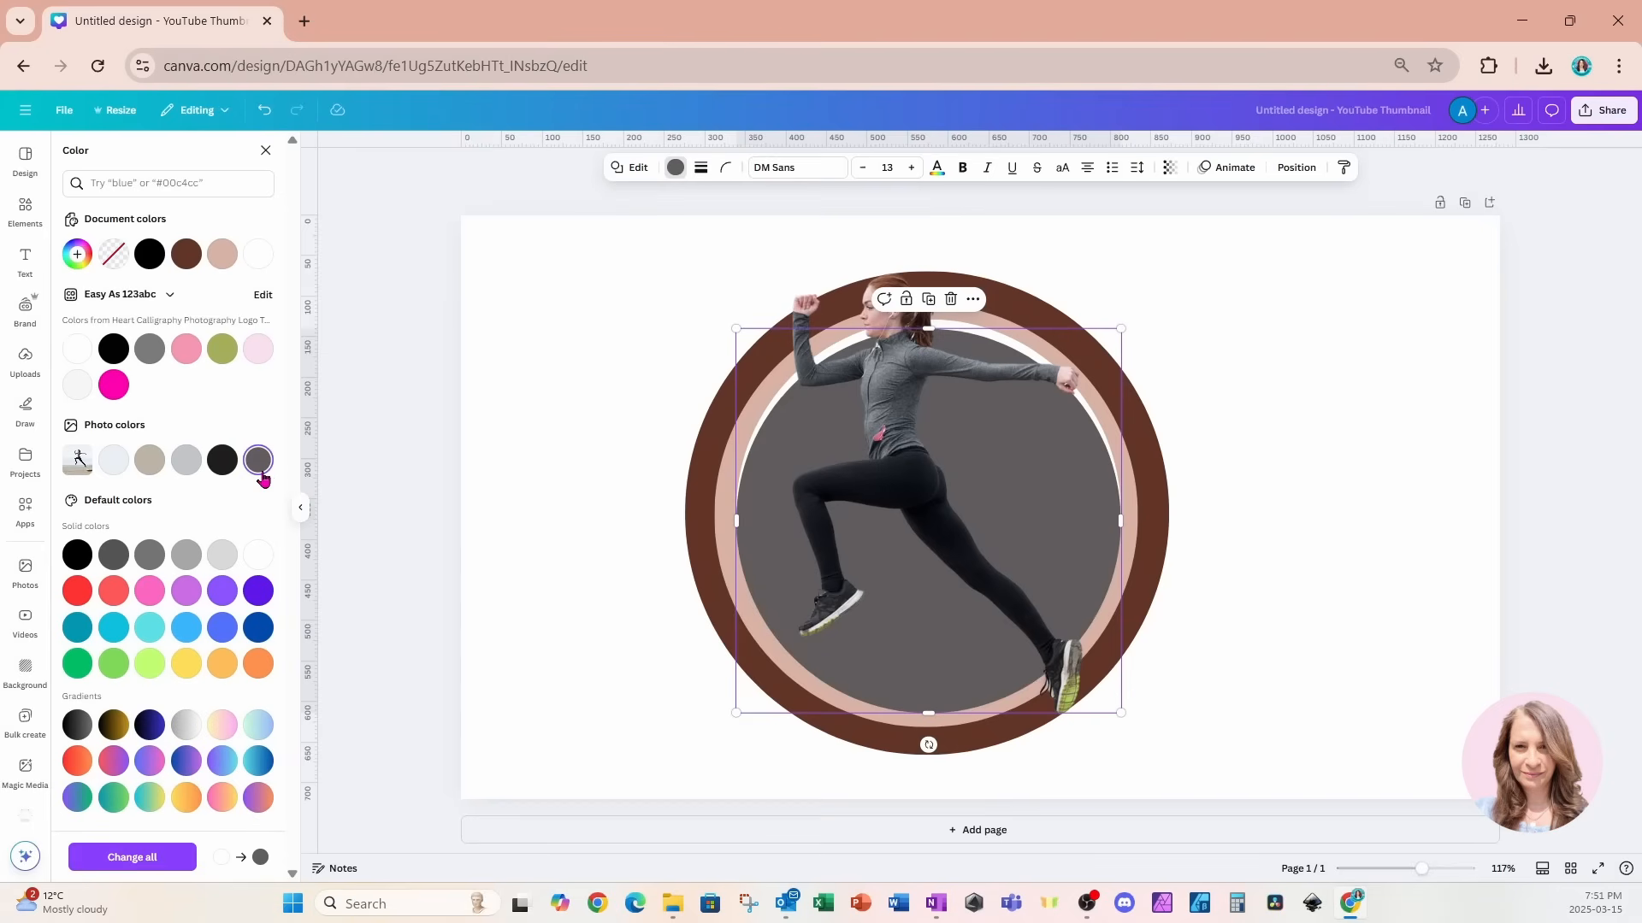
drag(1119, 711, 1099, 694)
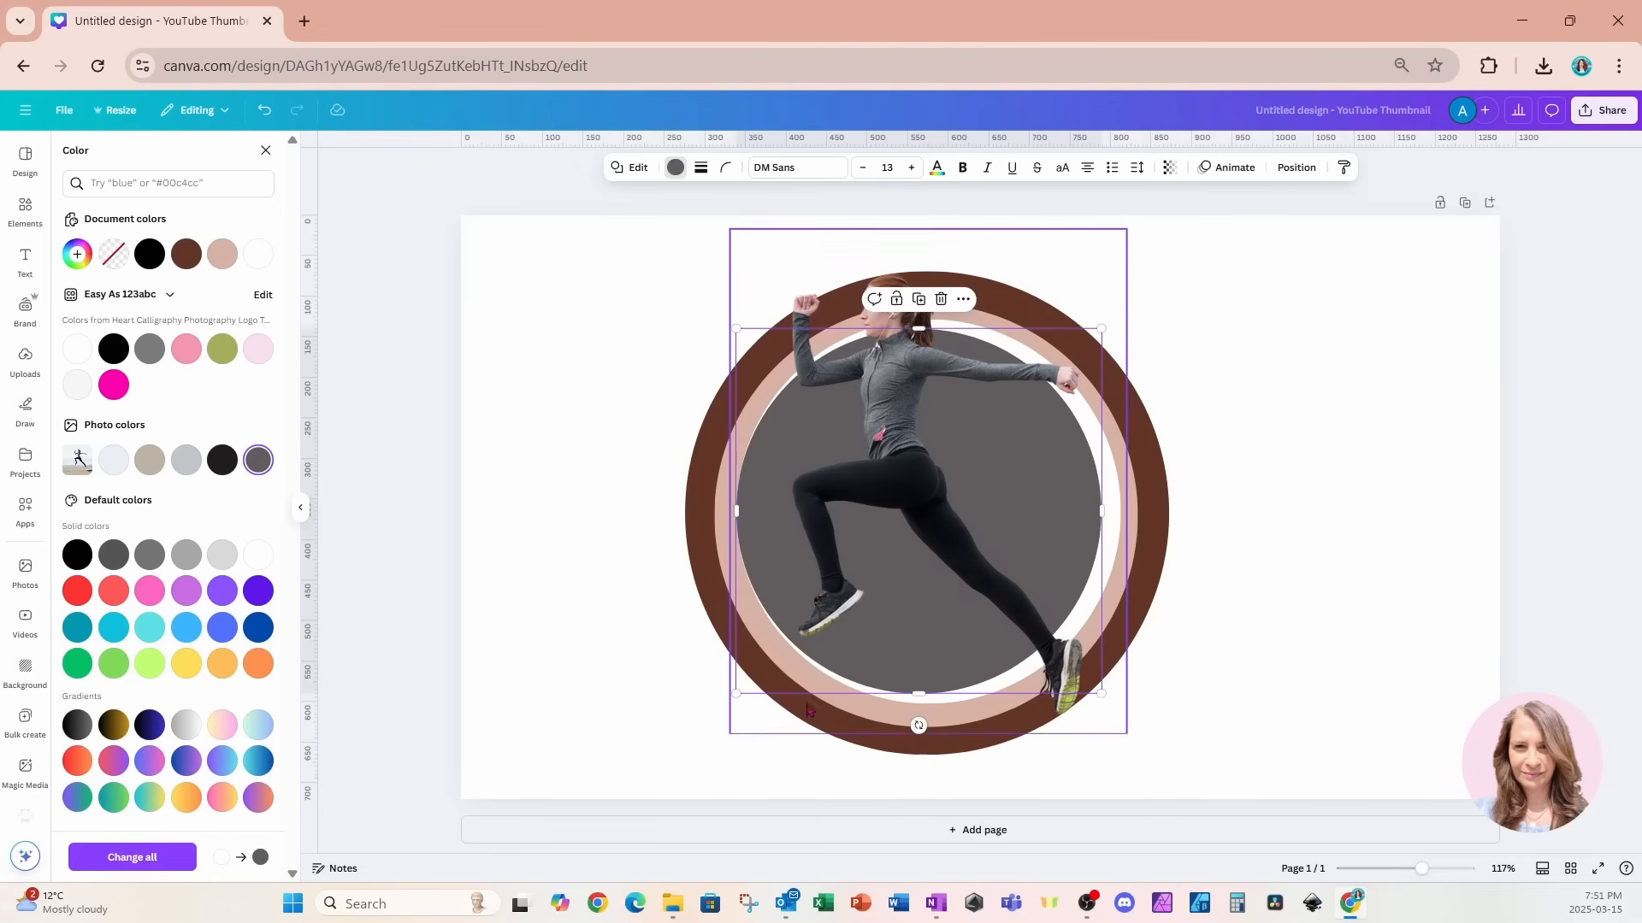
drag(735, 694, 746, 684)
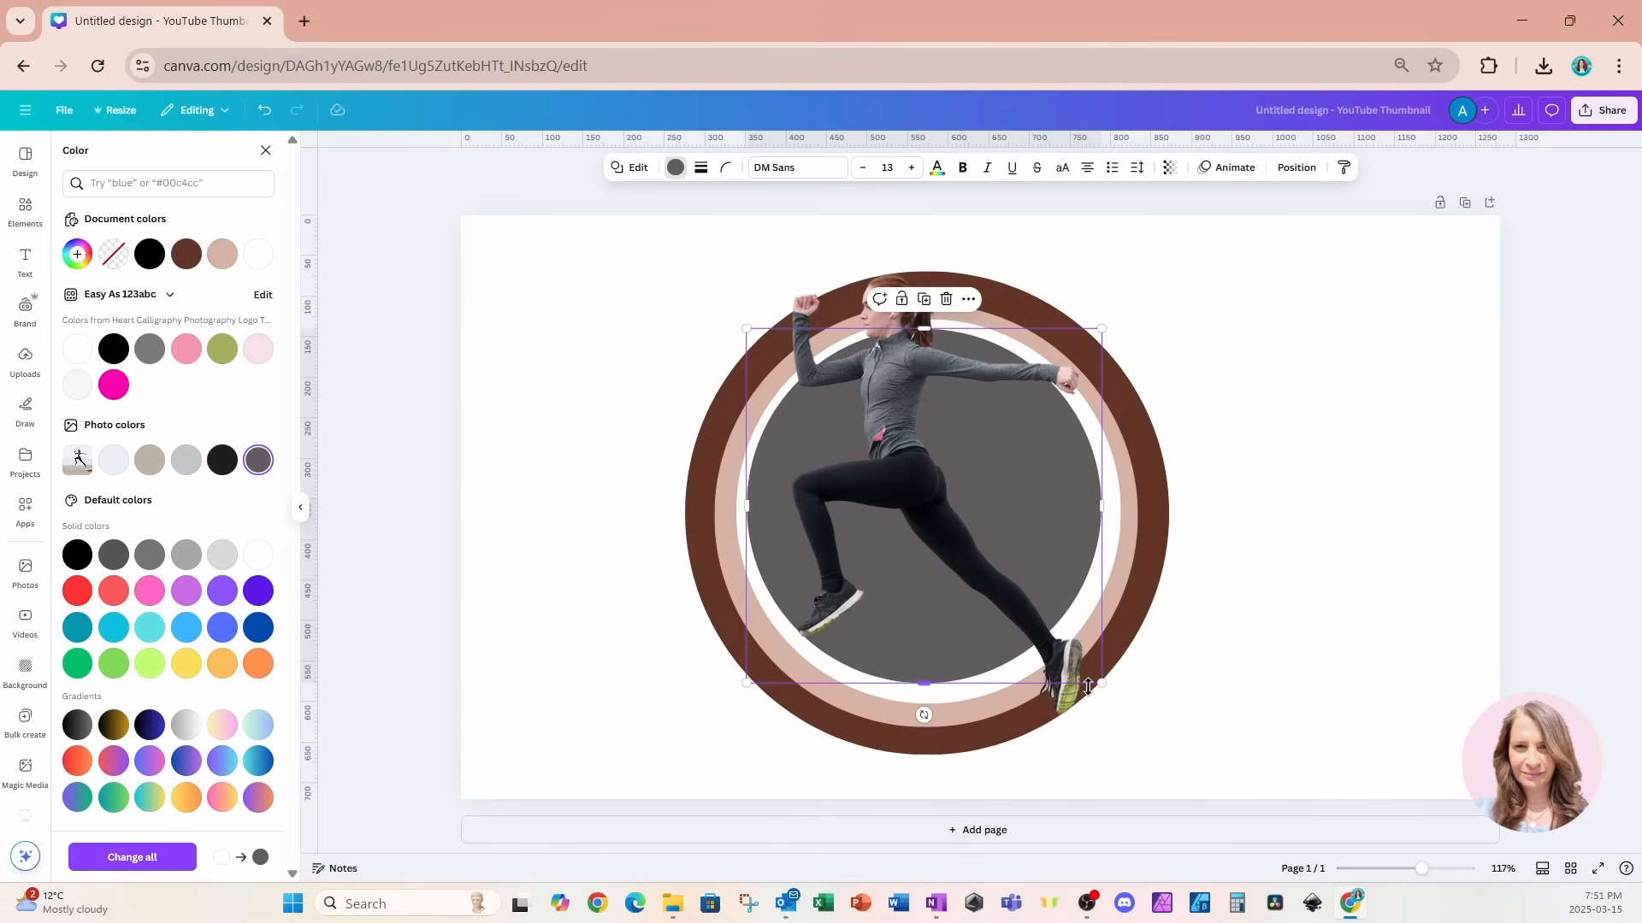
drag(1102, 682, 1096, 677)
Duplicate the dark gray circle as a slightly smaller circle in the photo's beige, layered directly behind the woman.
click(928, 300)
click(156, 471)
click(1295, 167)
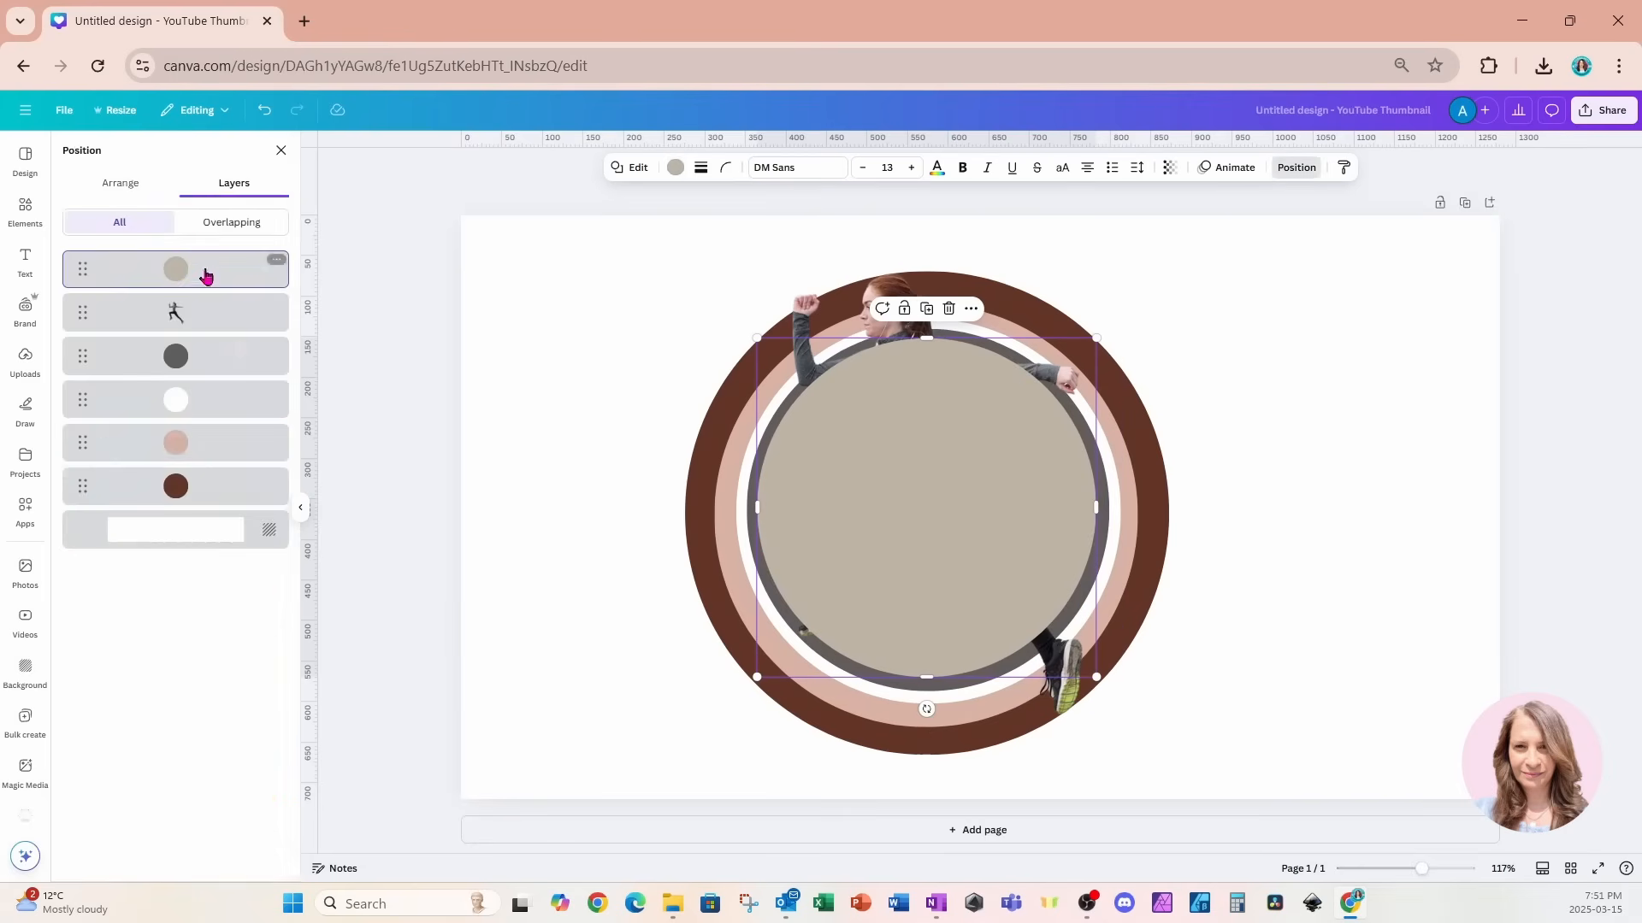
drag(205, 274, 203, 344)
drag(1096, 677, 1094, 675)
drag(761, 344, 766, 352)
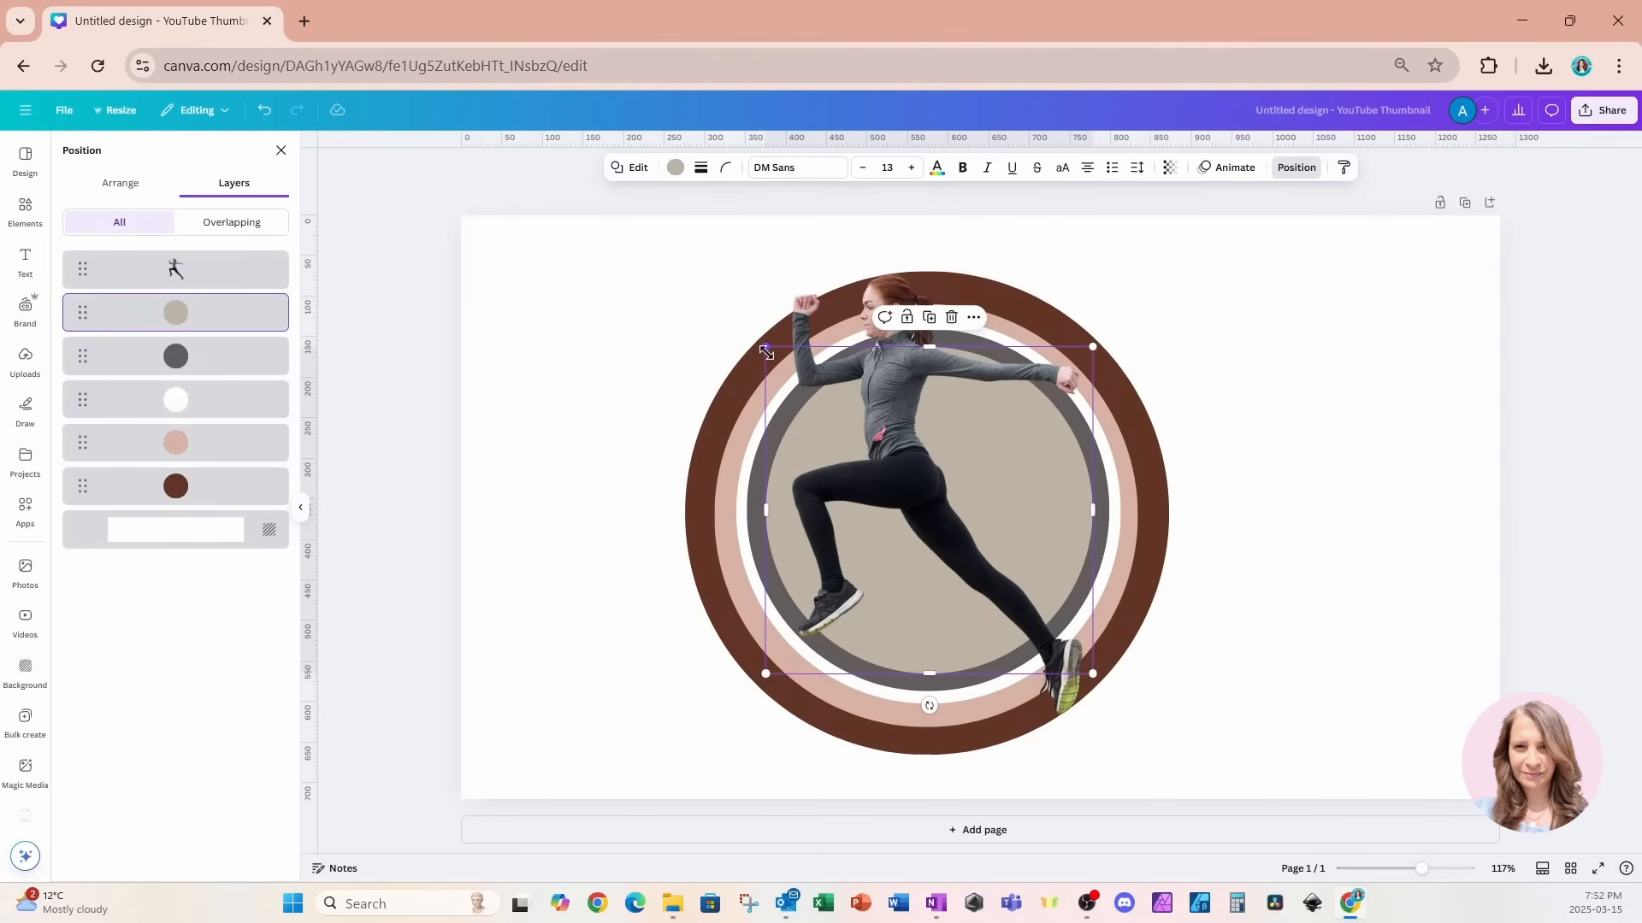
Duplicate the beige circle as a smaller concentric circle in the photo's light gray, layered directly behind the woman.
click(928, 317)
click(1288, 169)
click(1288, 169)
drag(205, 270, 203, 334)
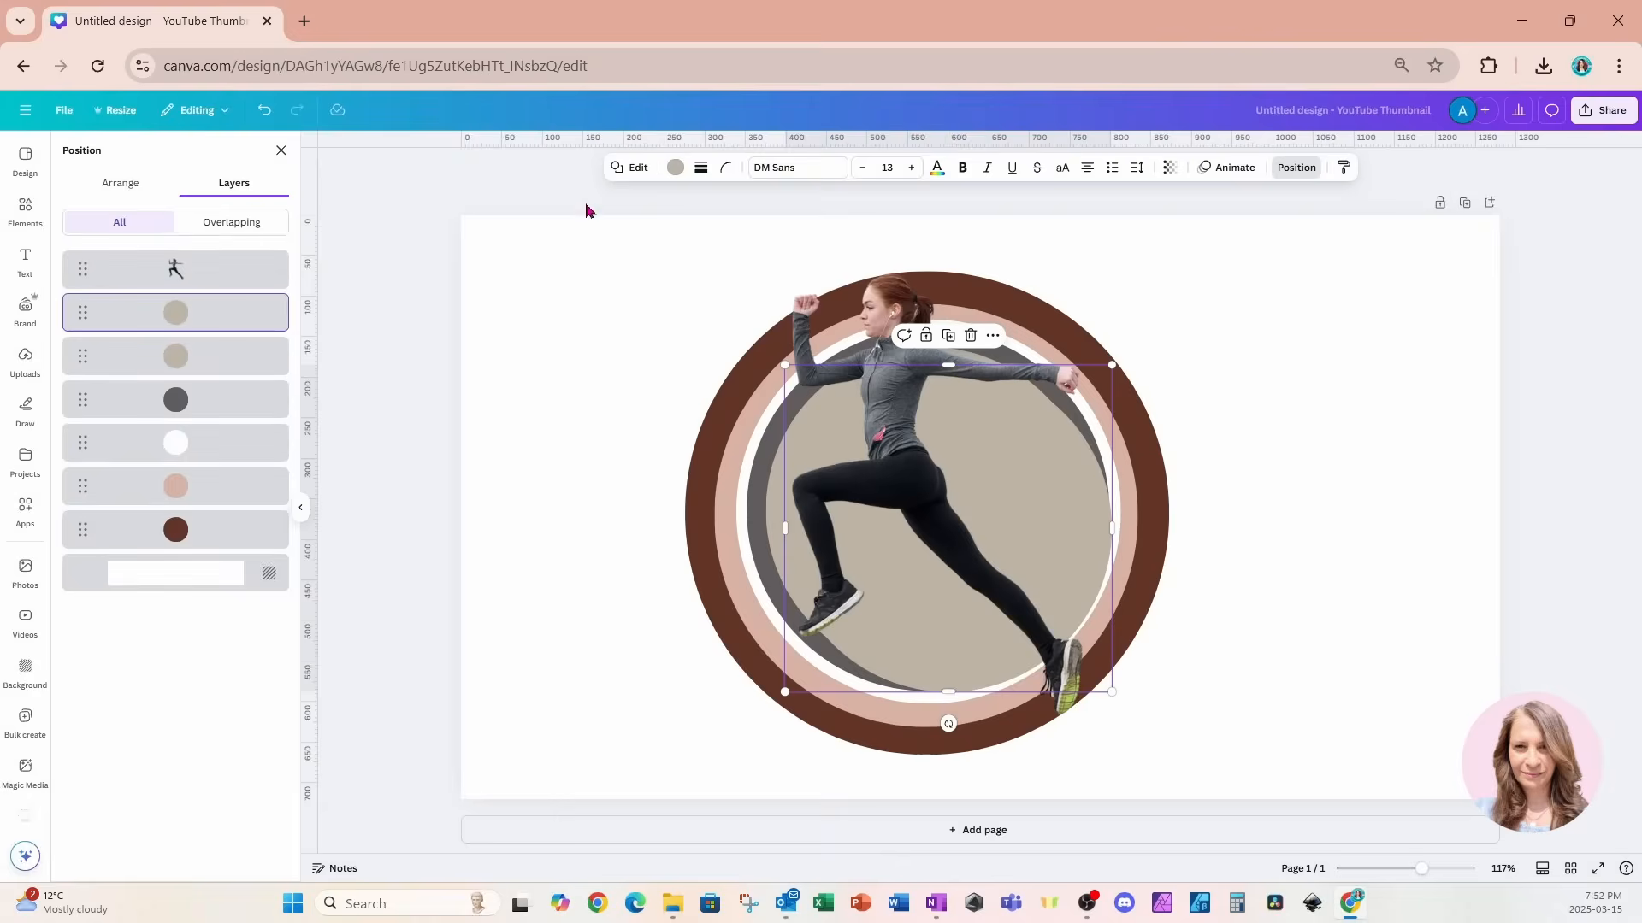
click(675, 167)
click(187, 497)
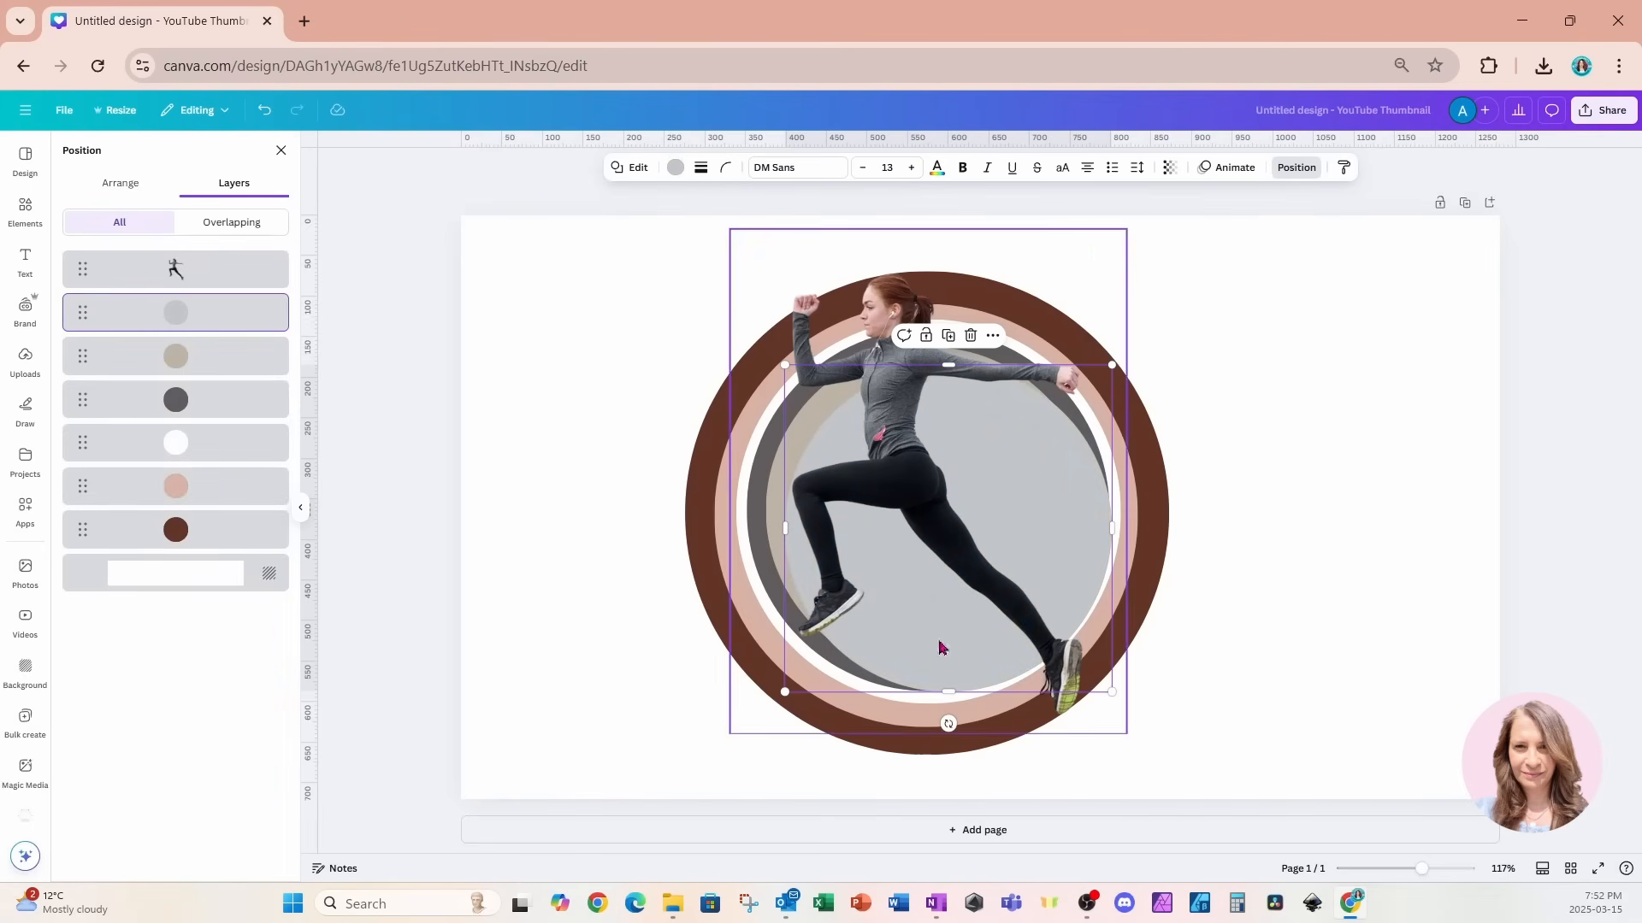
drag(1112, 692, 1060, 673)
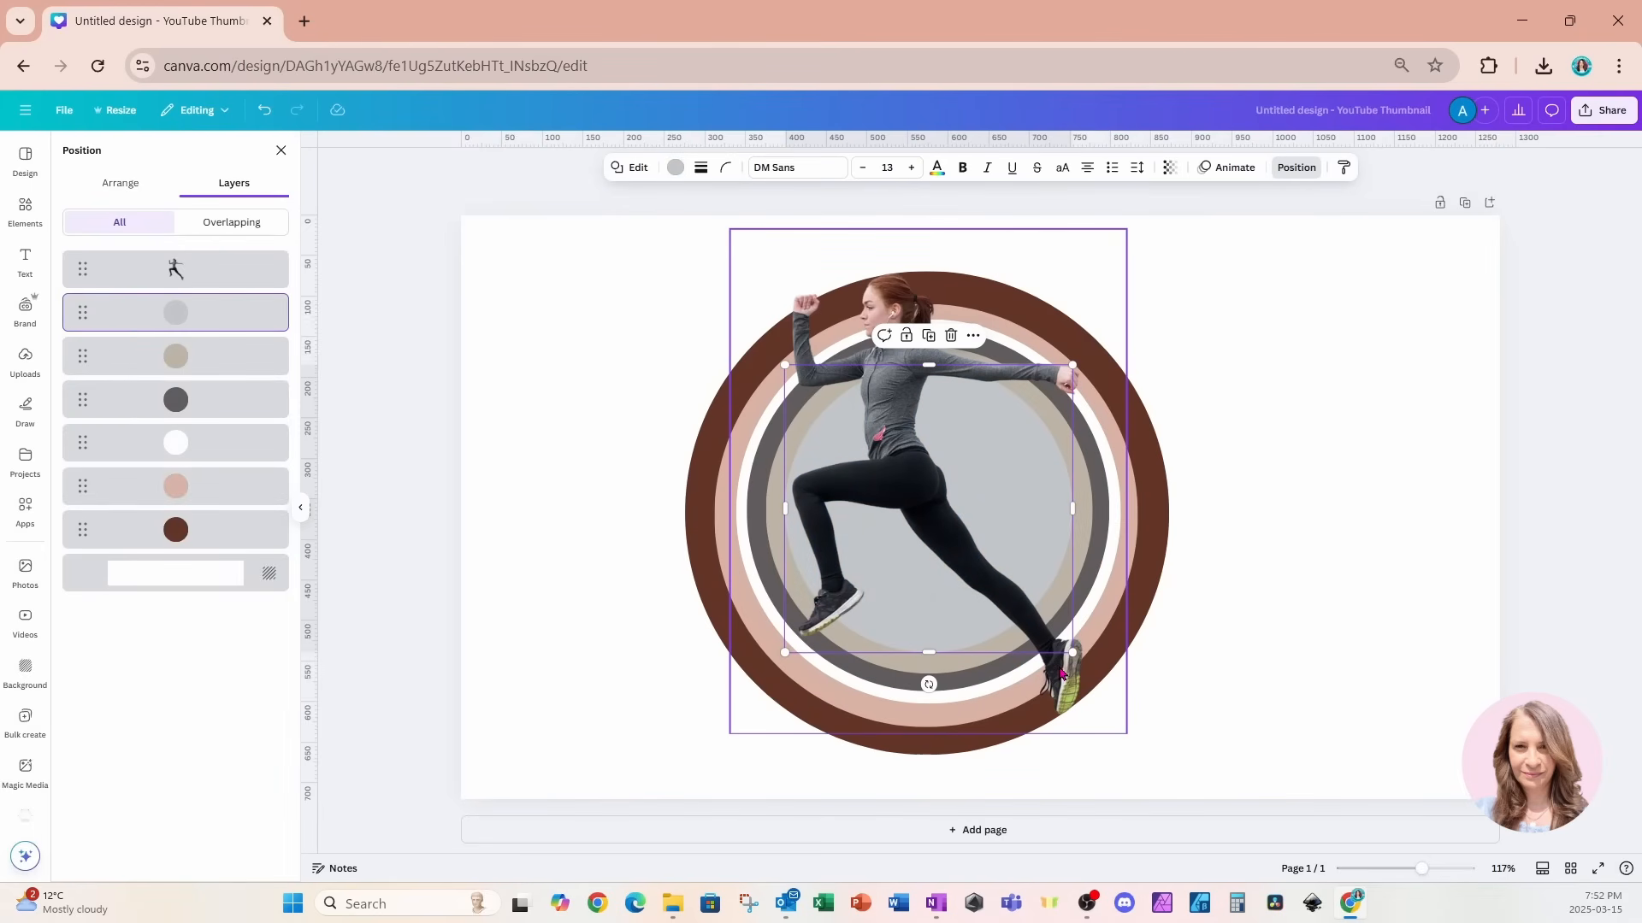
Duplicate the light gray circle as a smaller, centered circle in the brand palette's medium pink, layered directly behind the woman.
click(929, 335)
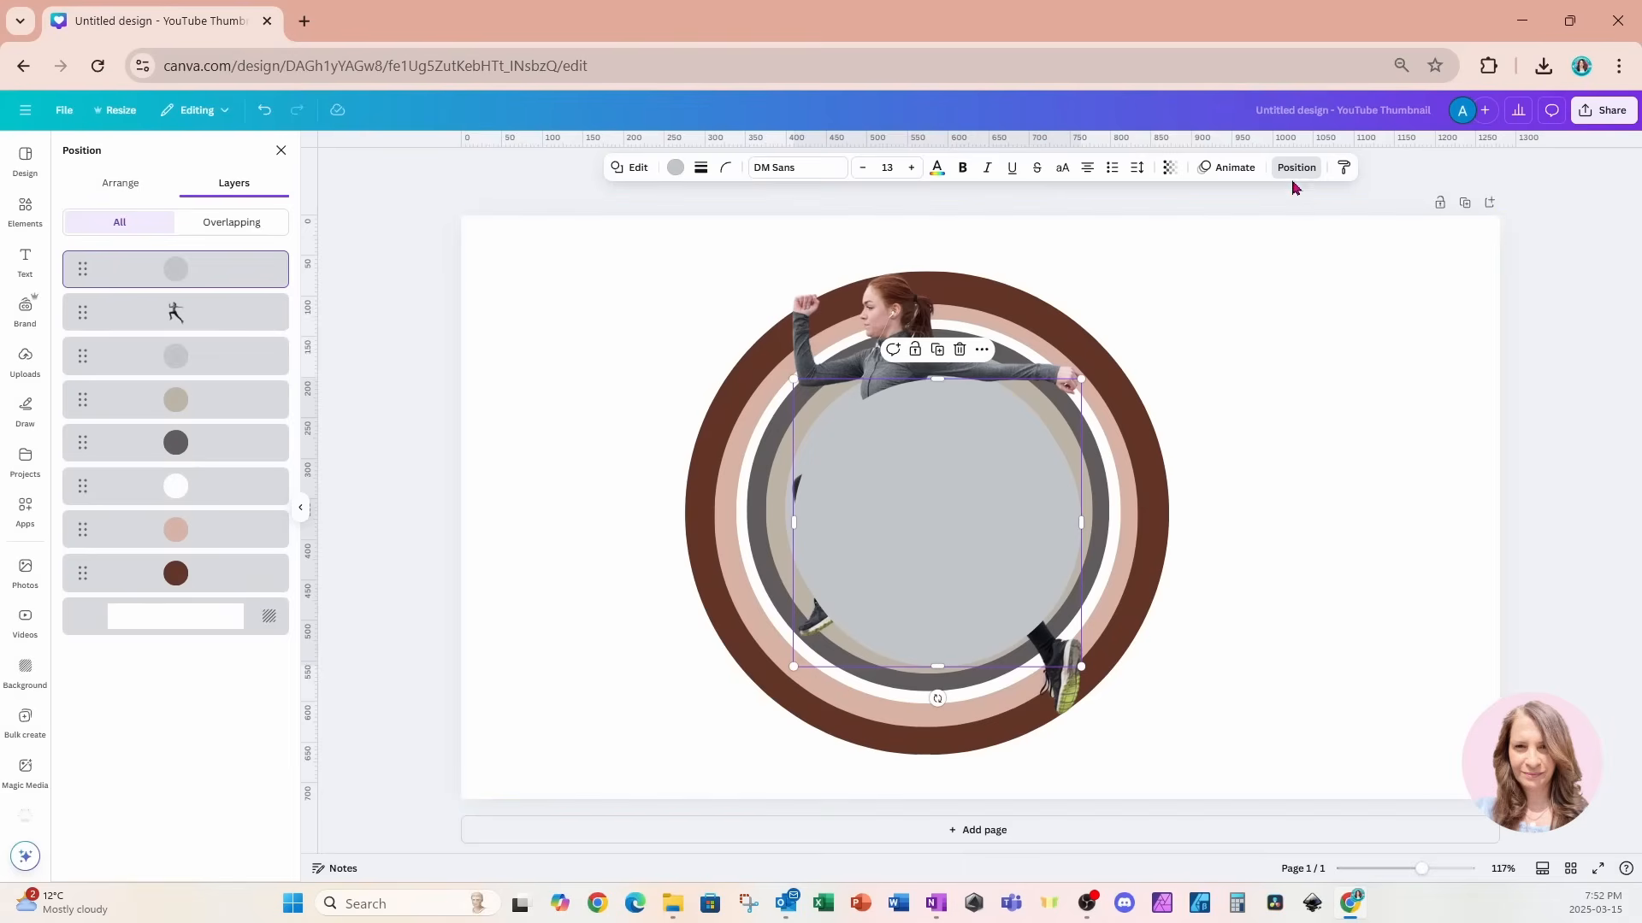
drag(272, 265, 268, 325)
click(675, 167)
click(187, 385)
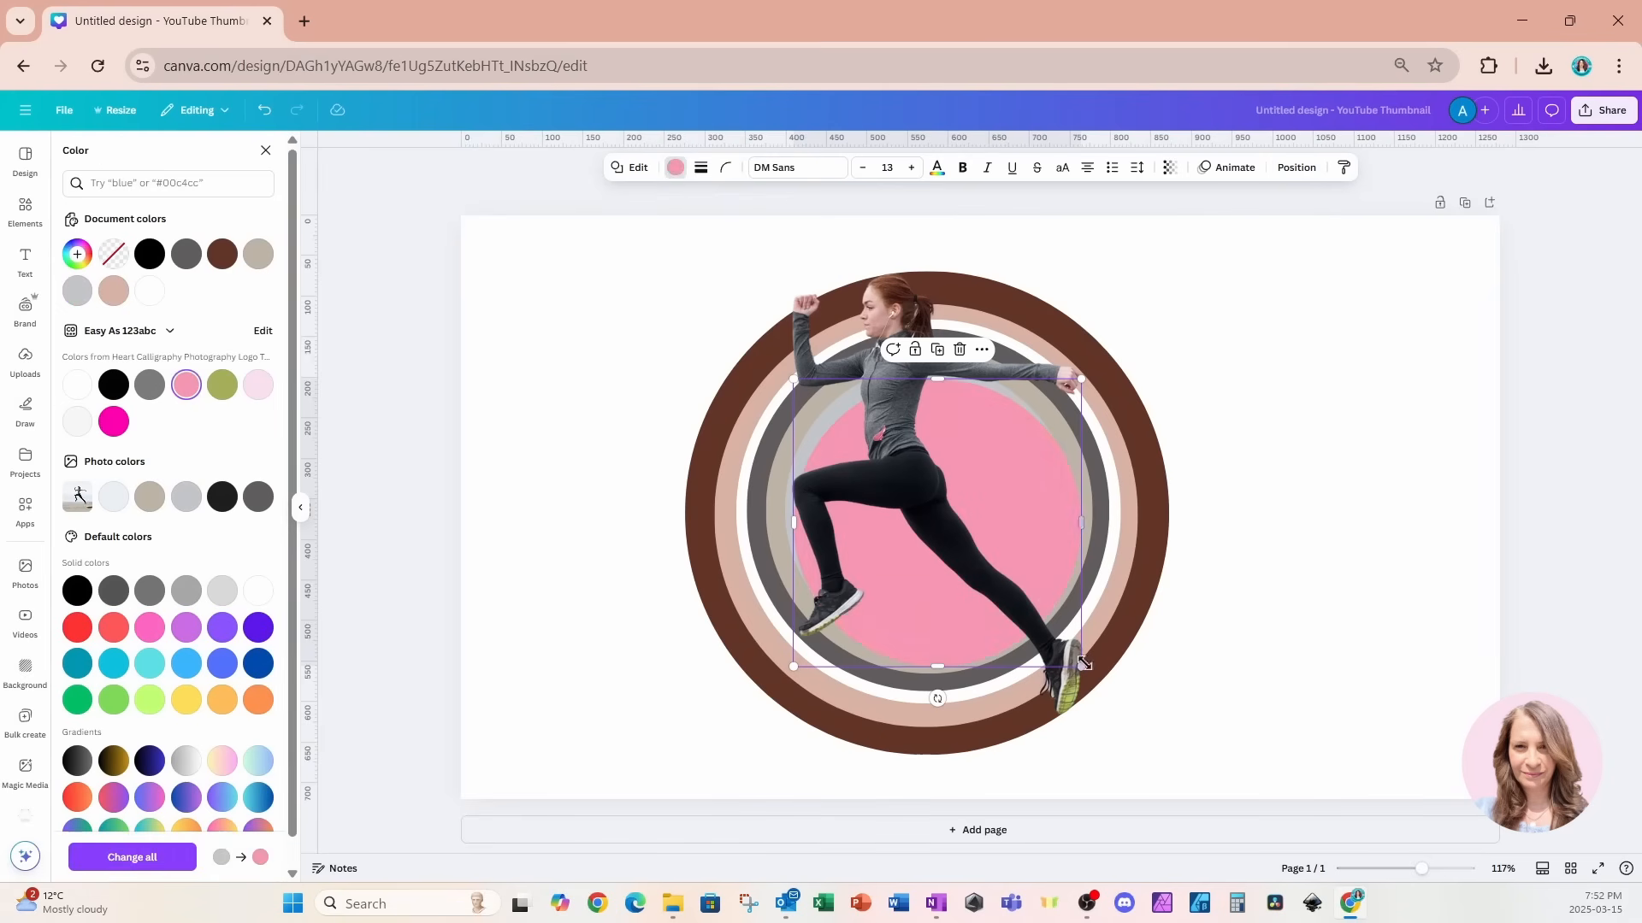
drag(1082, 666, 1049, 633)
drag(793, 634, 806, 622)
drag(1015, 535, 928, 500)
Duplicate the pink circle as a slightly smaller, centered circle in the photo's near-black, layered directly behind the woman.
click(930, 361)
click(1294, 167)
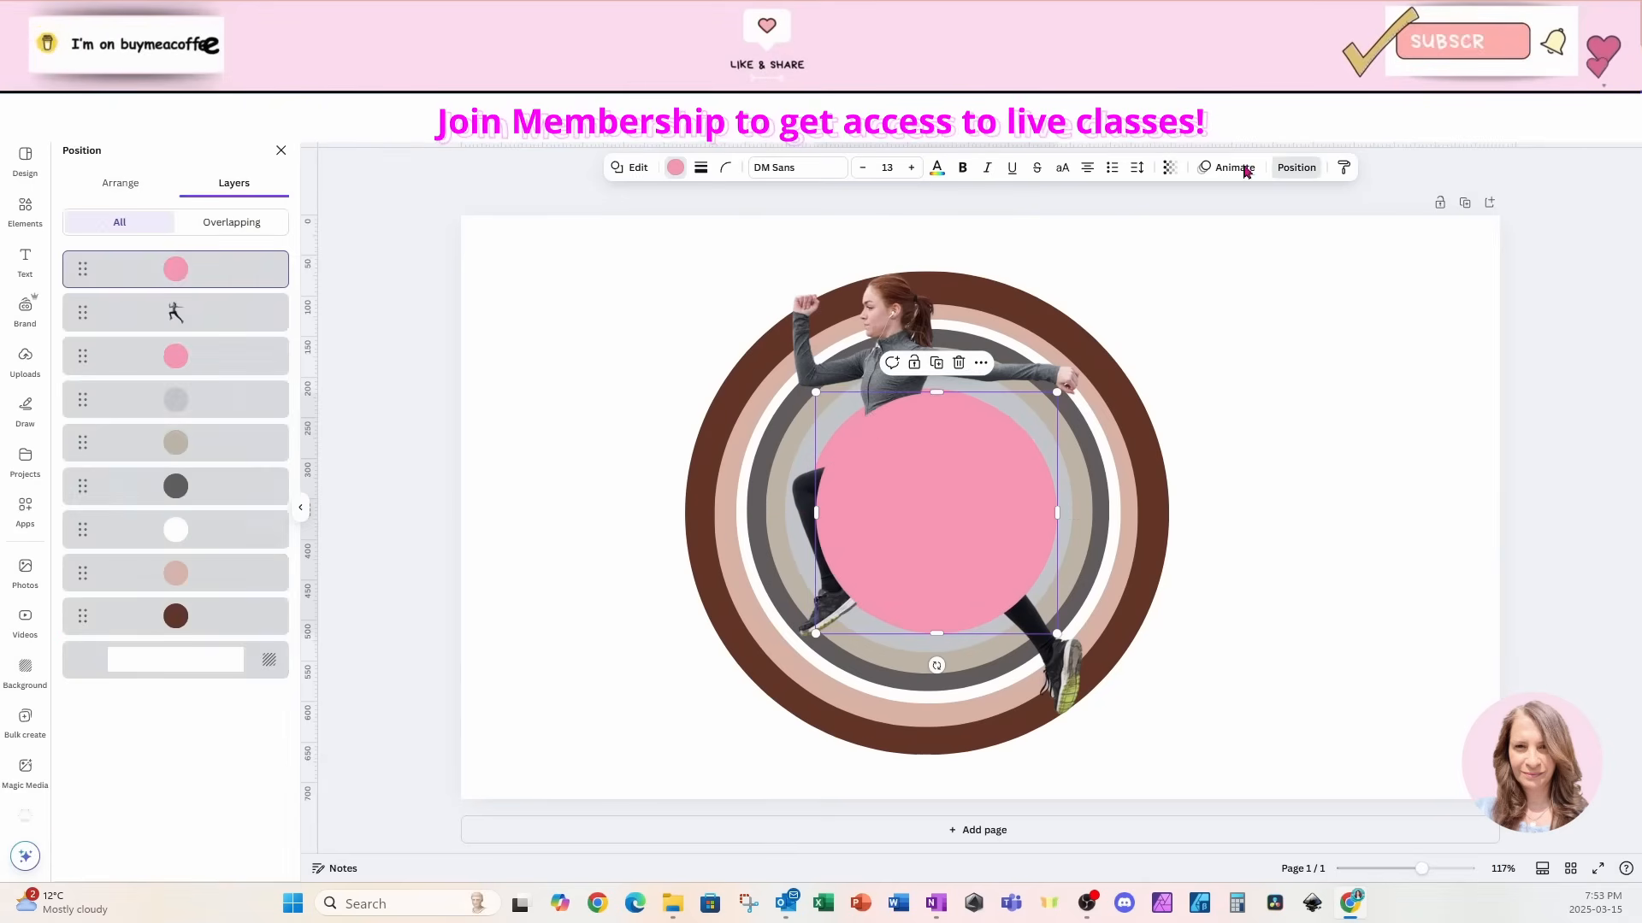
drag(267, 268, 267, 318)
click(674, 167)
click(221, 496)
drag(1057, 634, 1031, 608)
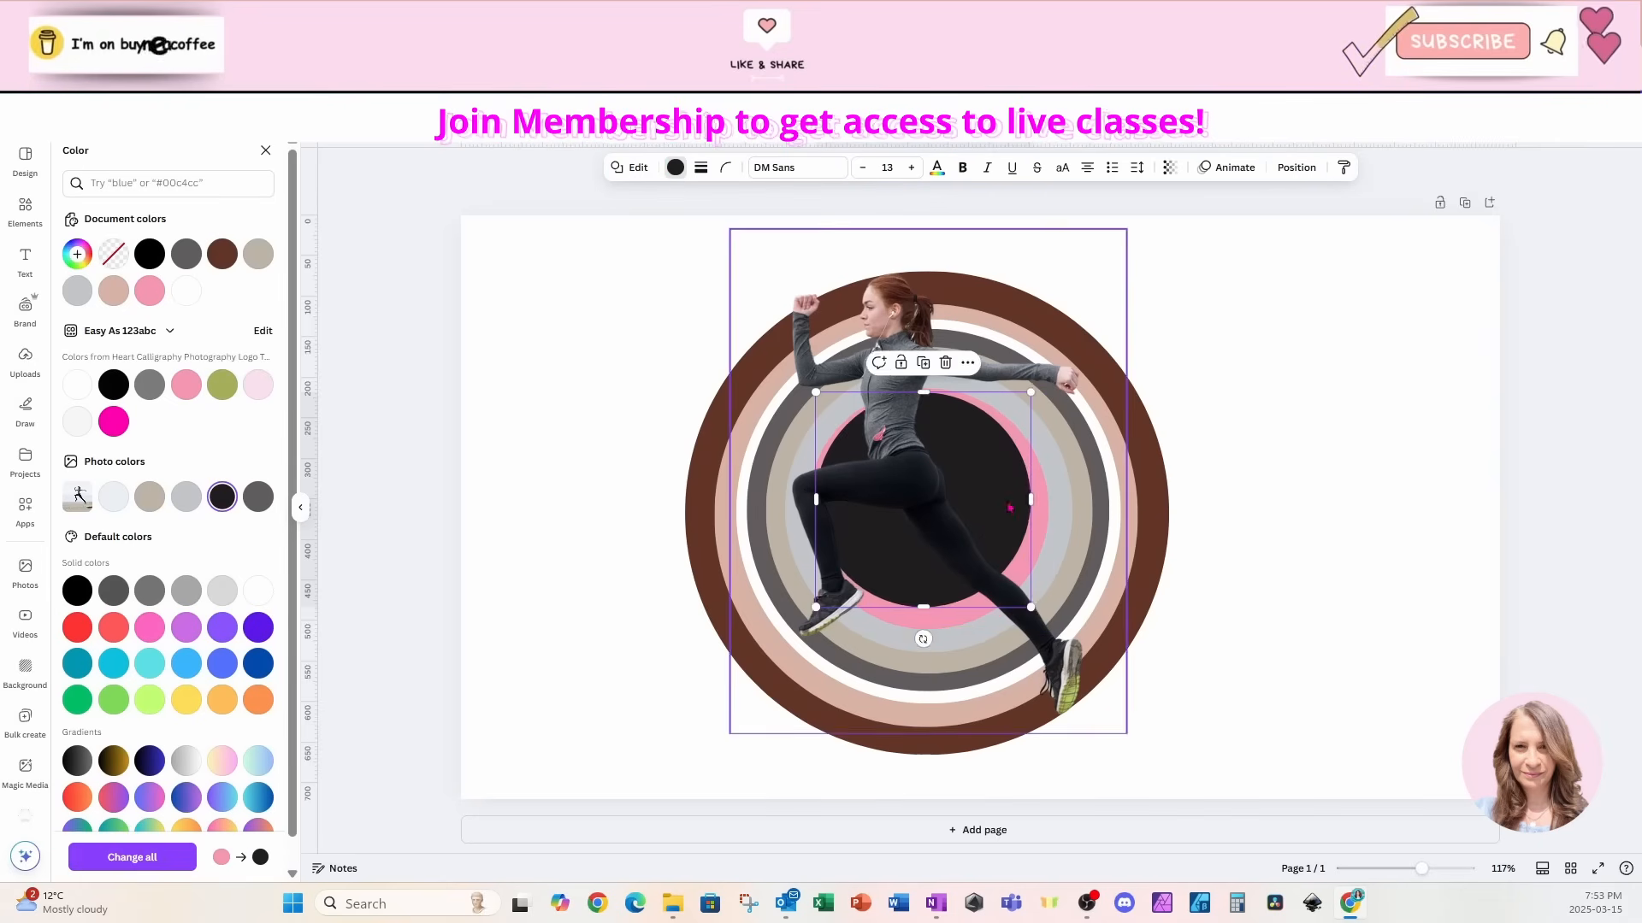
drag(1005, 505, 931, 487)
Duplicate the near-black circle as a smaller, centered pure black circle, layered directly behind the woman.
click(925, 371)
drag(1033, 628, 1009, 605)
click(1289, 171)
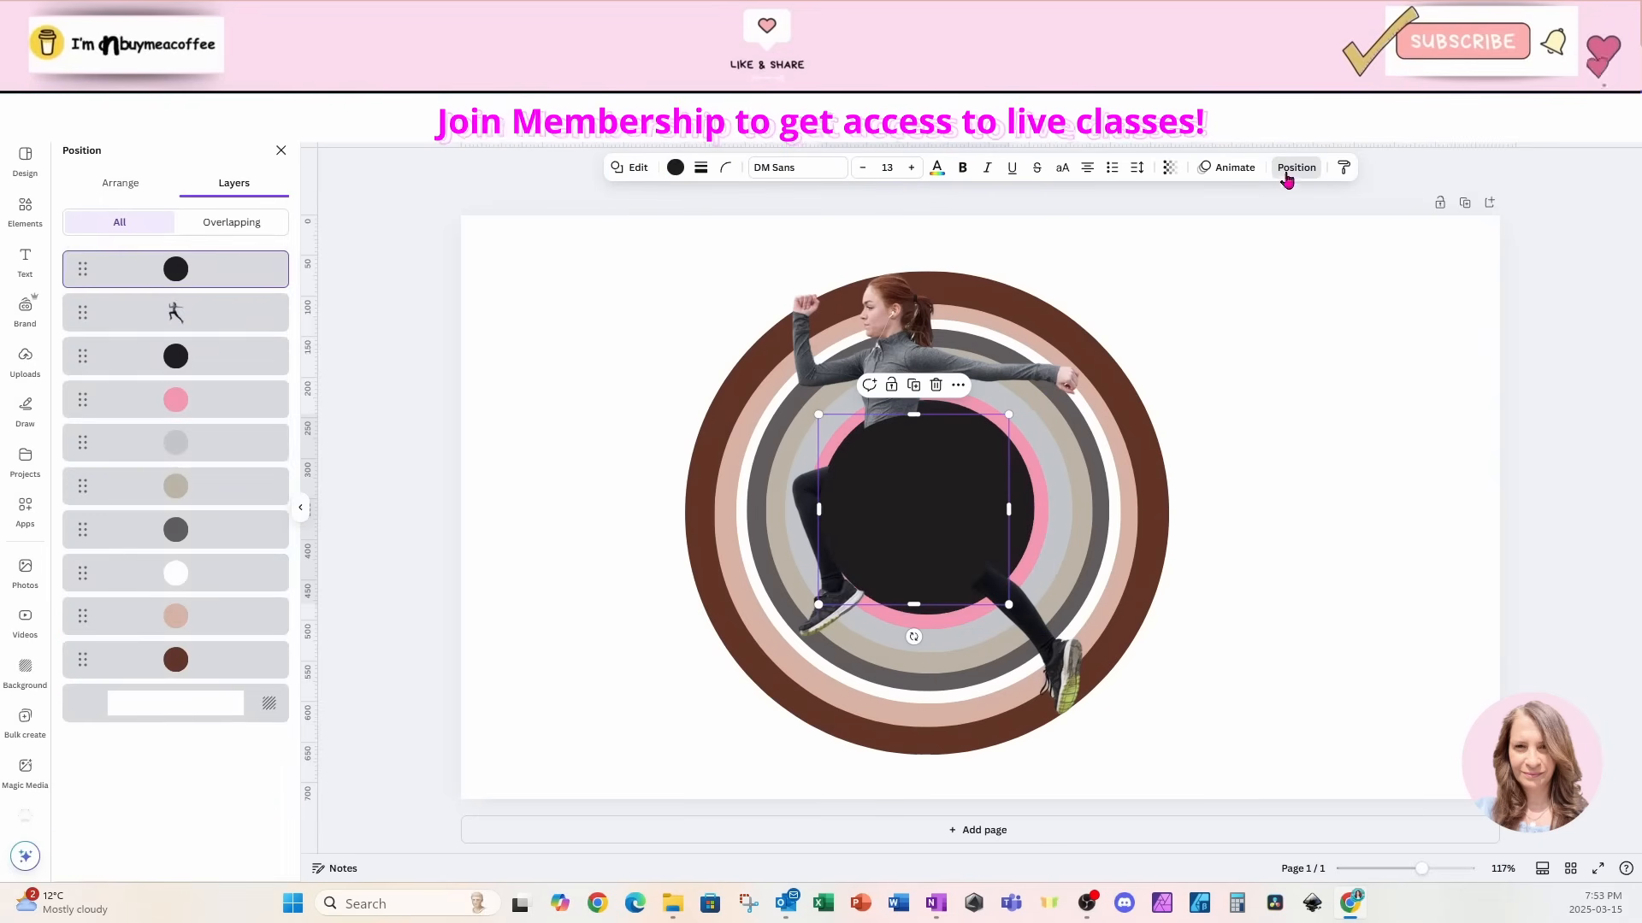
drag(274, 264, 273, 318)
click(674, 168)
click(77, 590)
drag(818, 605, 884, 559)
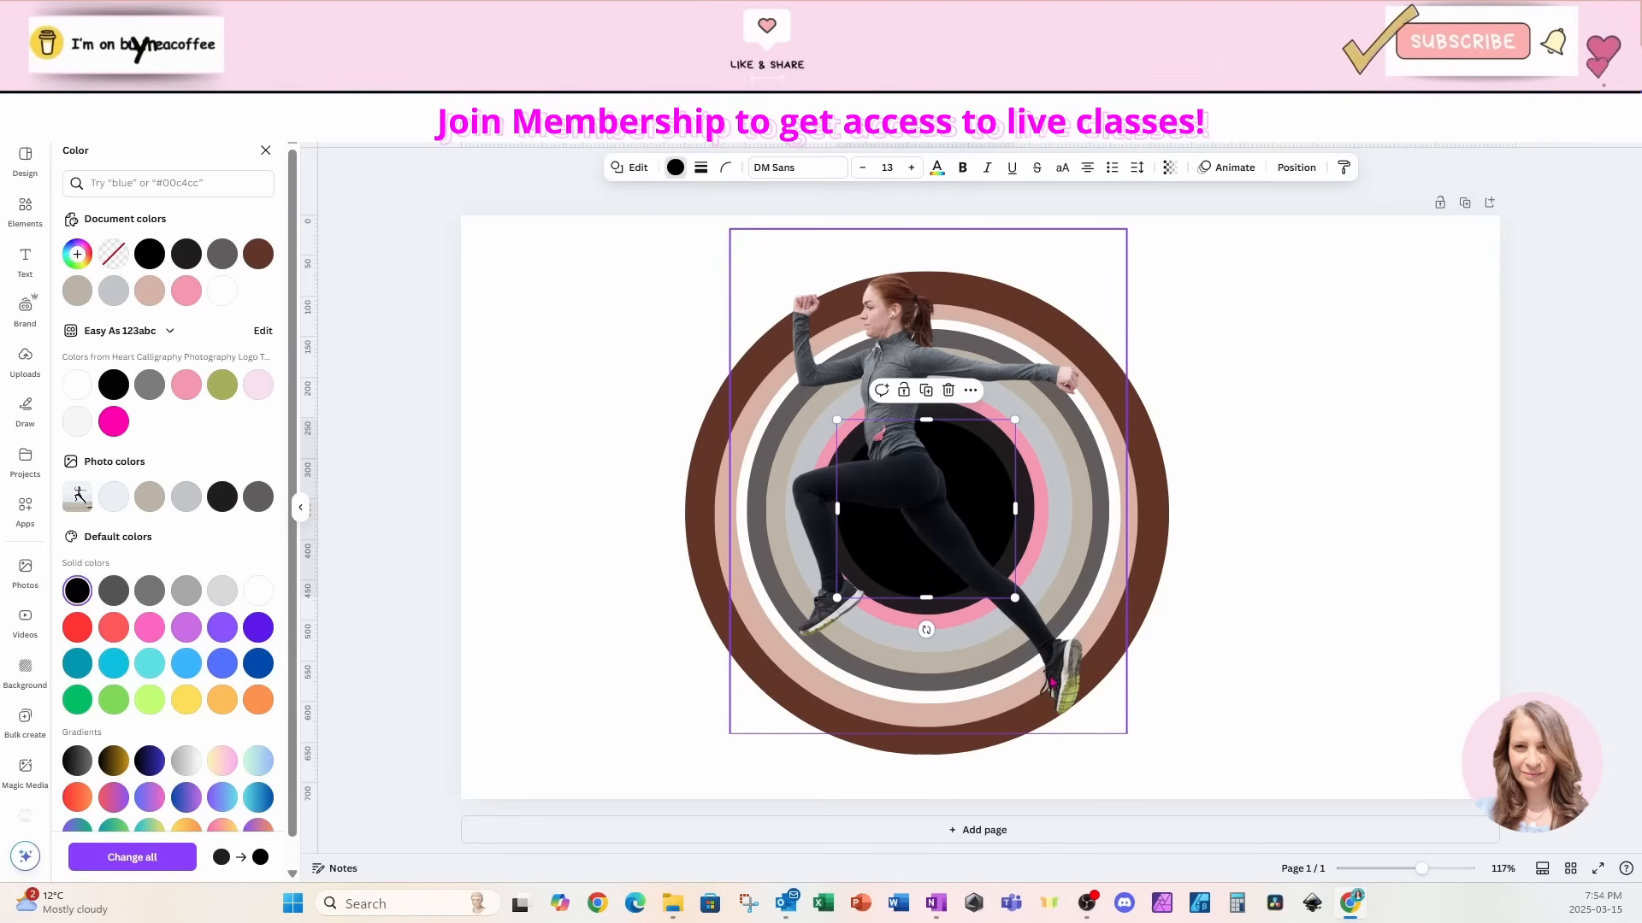
Duplicate the outermost brown circle as a slightly smaller circle in the brand palette's olive green, layered directly above the original.
click(608, 370)
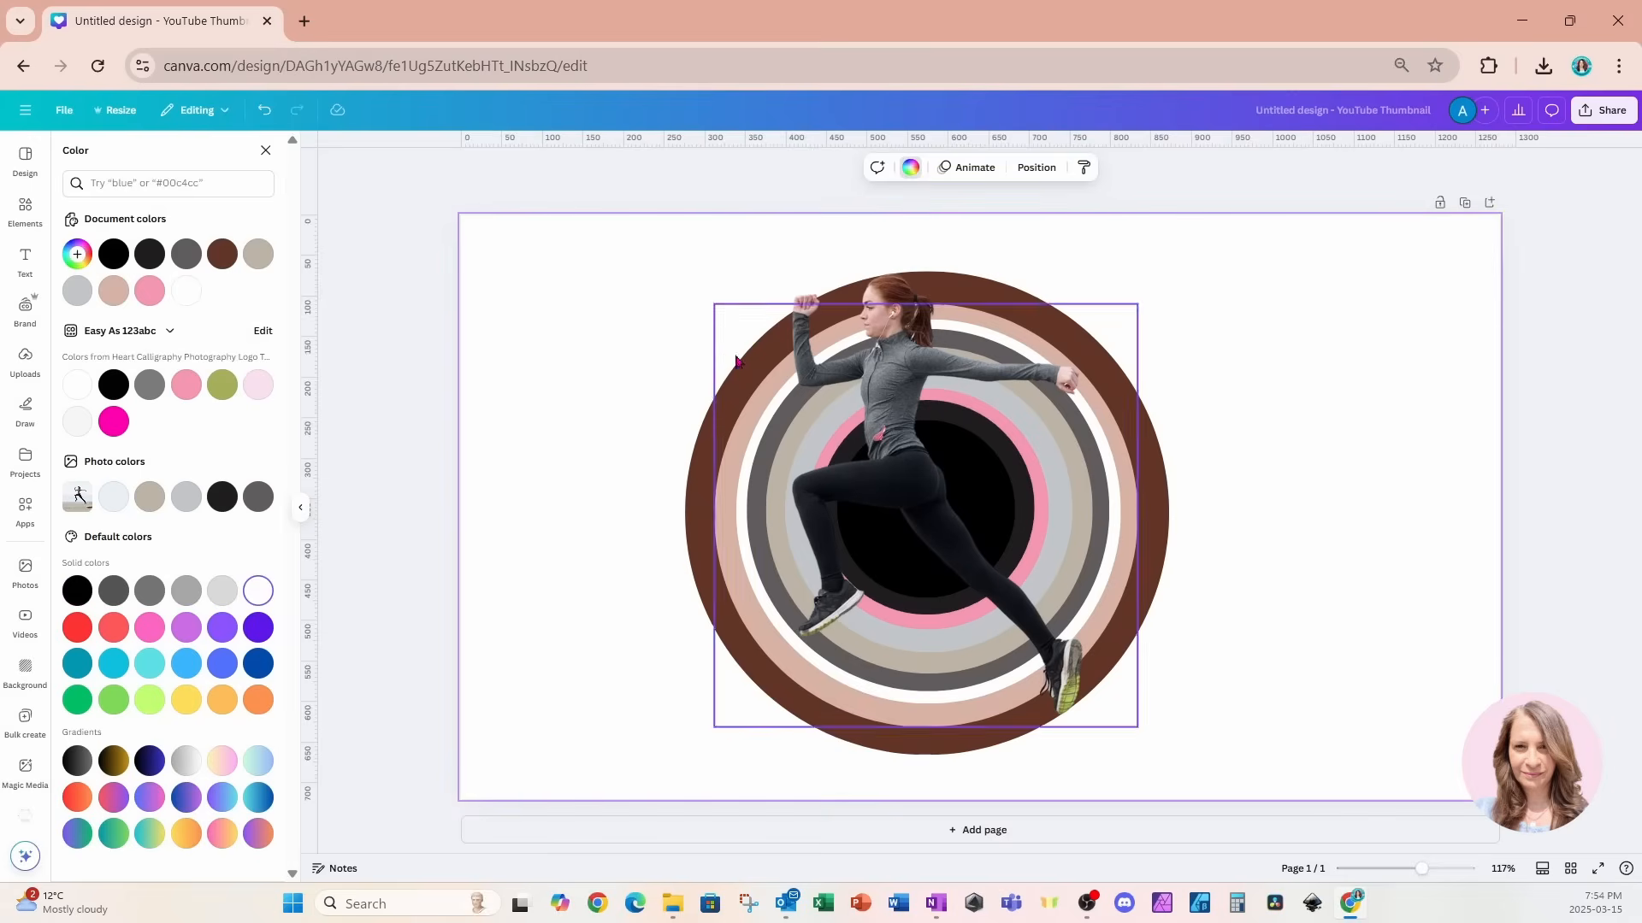
click(727, 358)
click(721, 359)
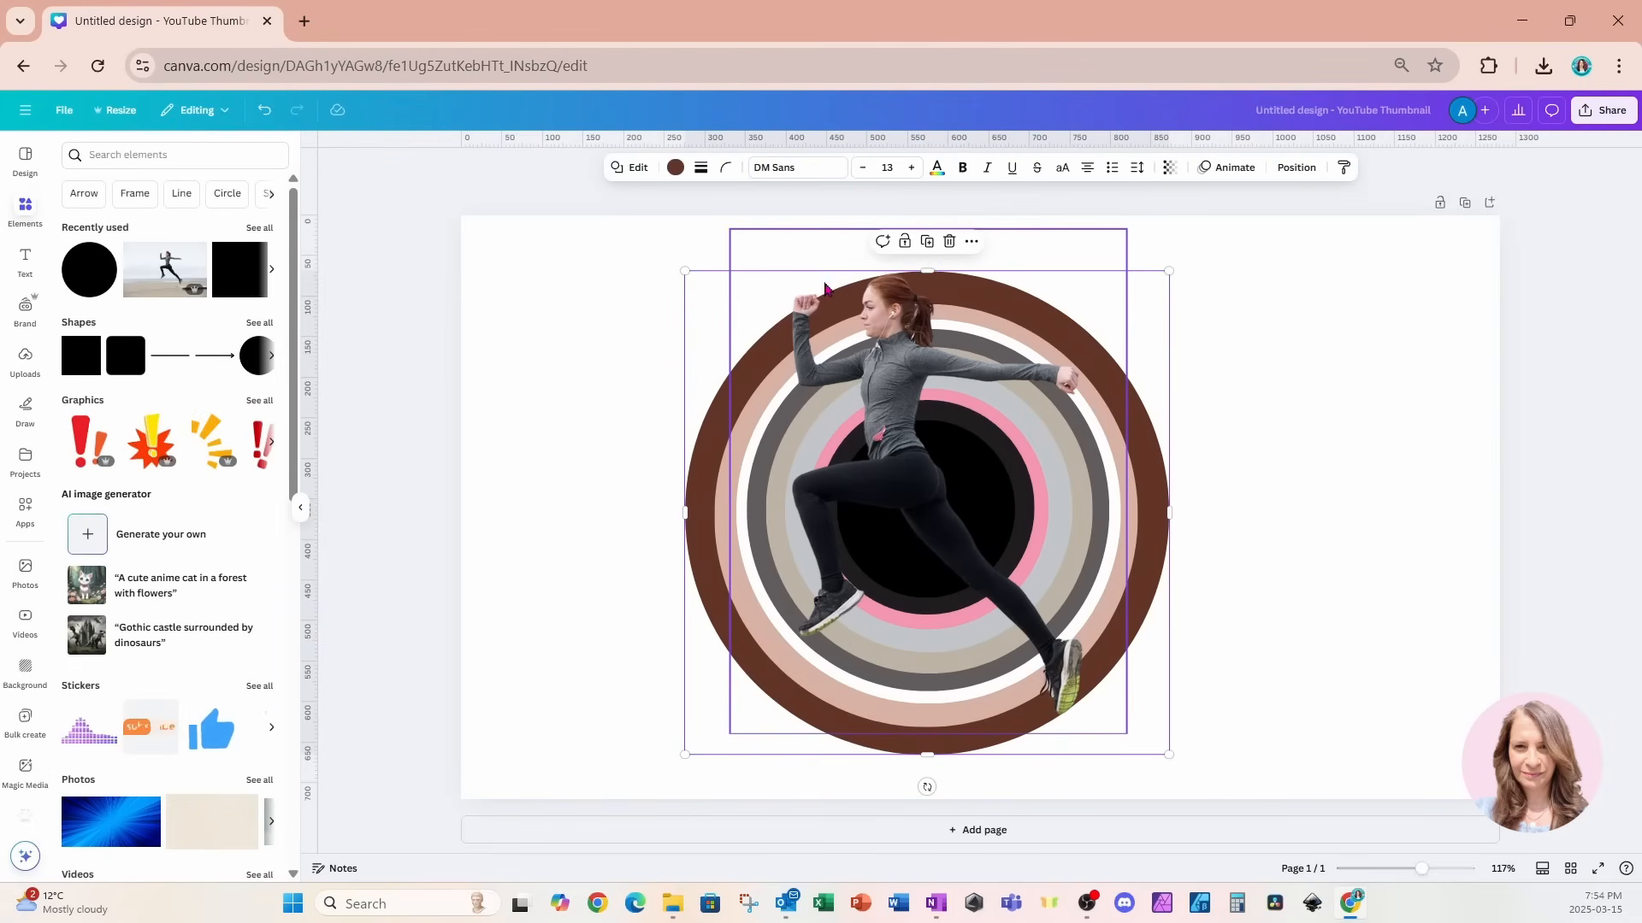
click(926, 242)
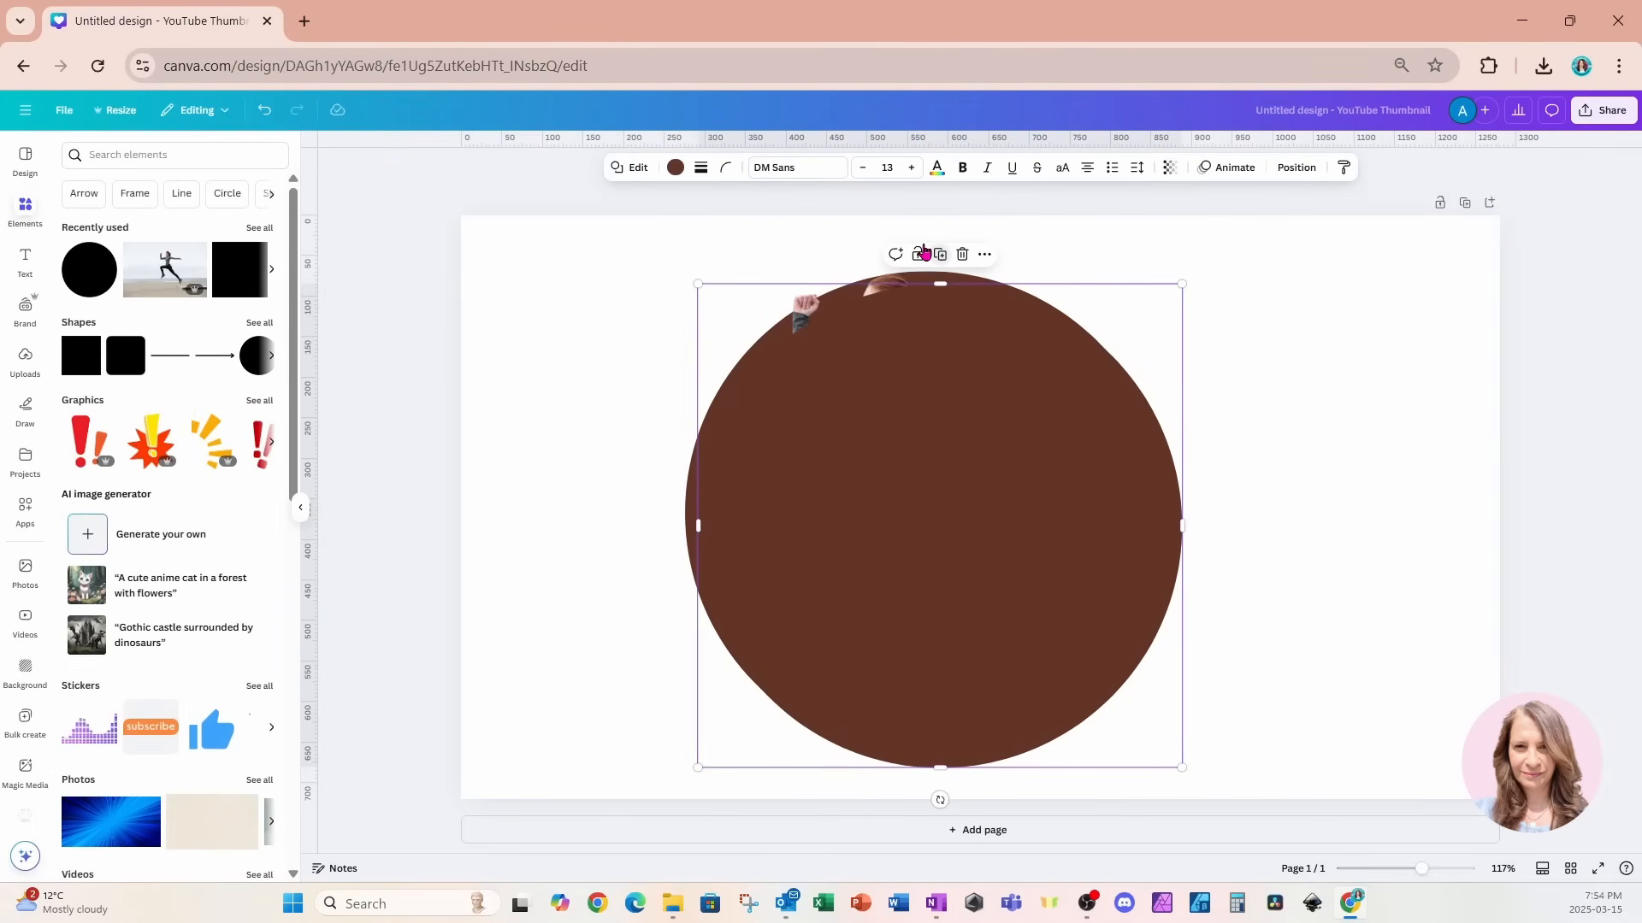
click(1289, 168)
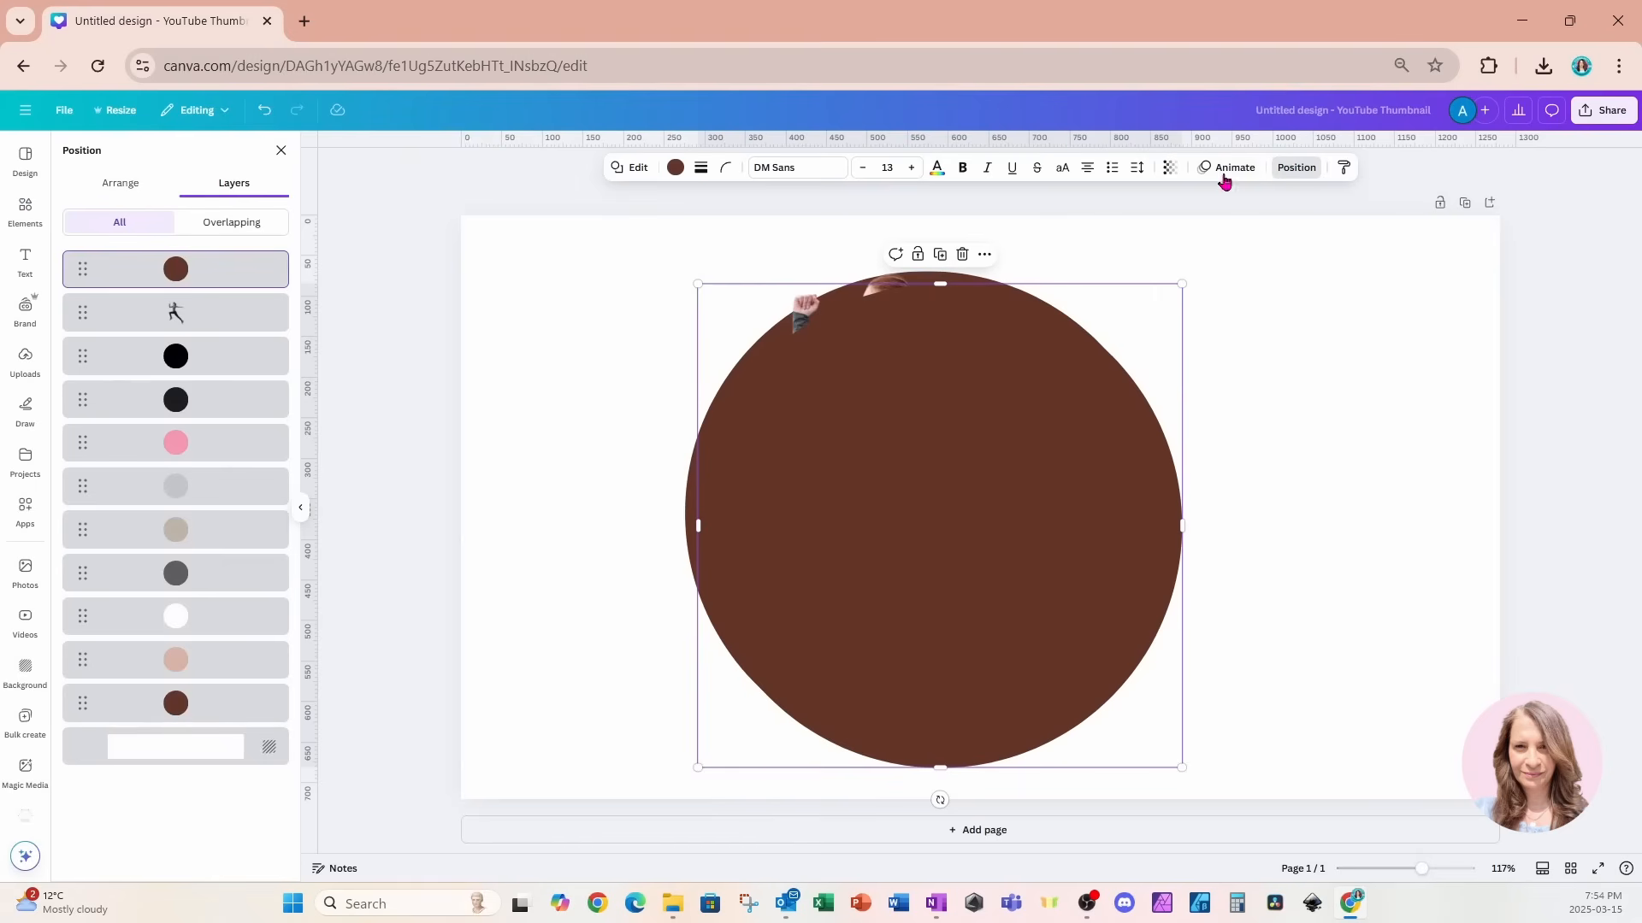
drag(218, 289, 217, 701)
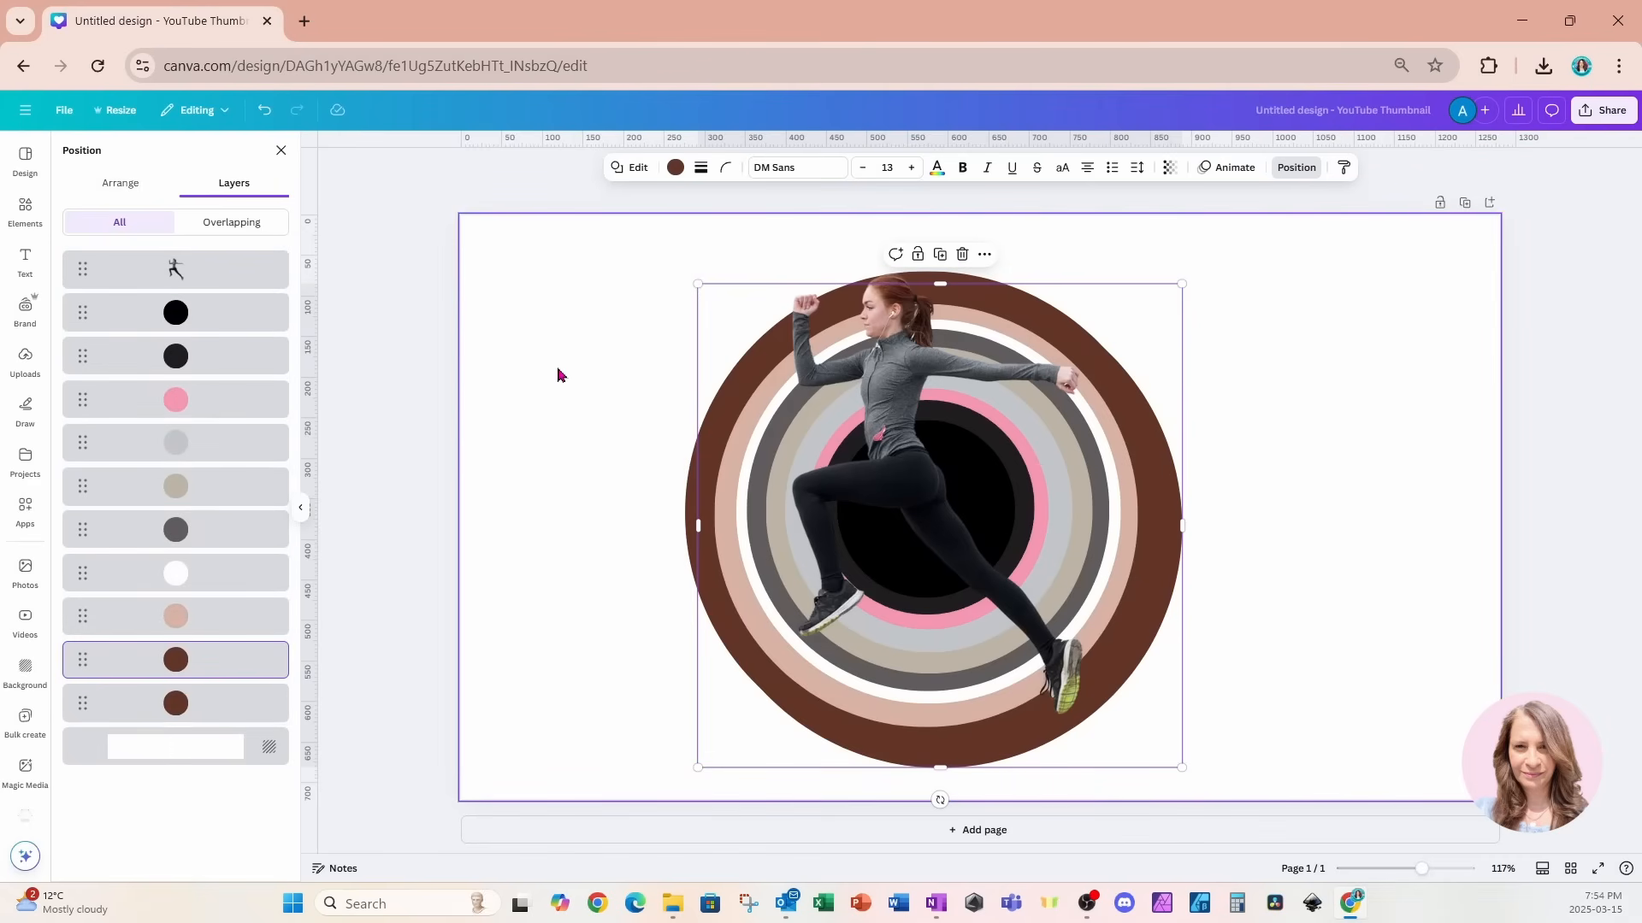
click(675, 170)
click(221, 390)
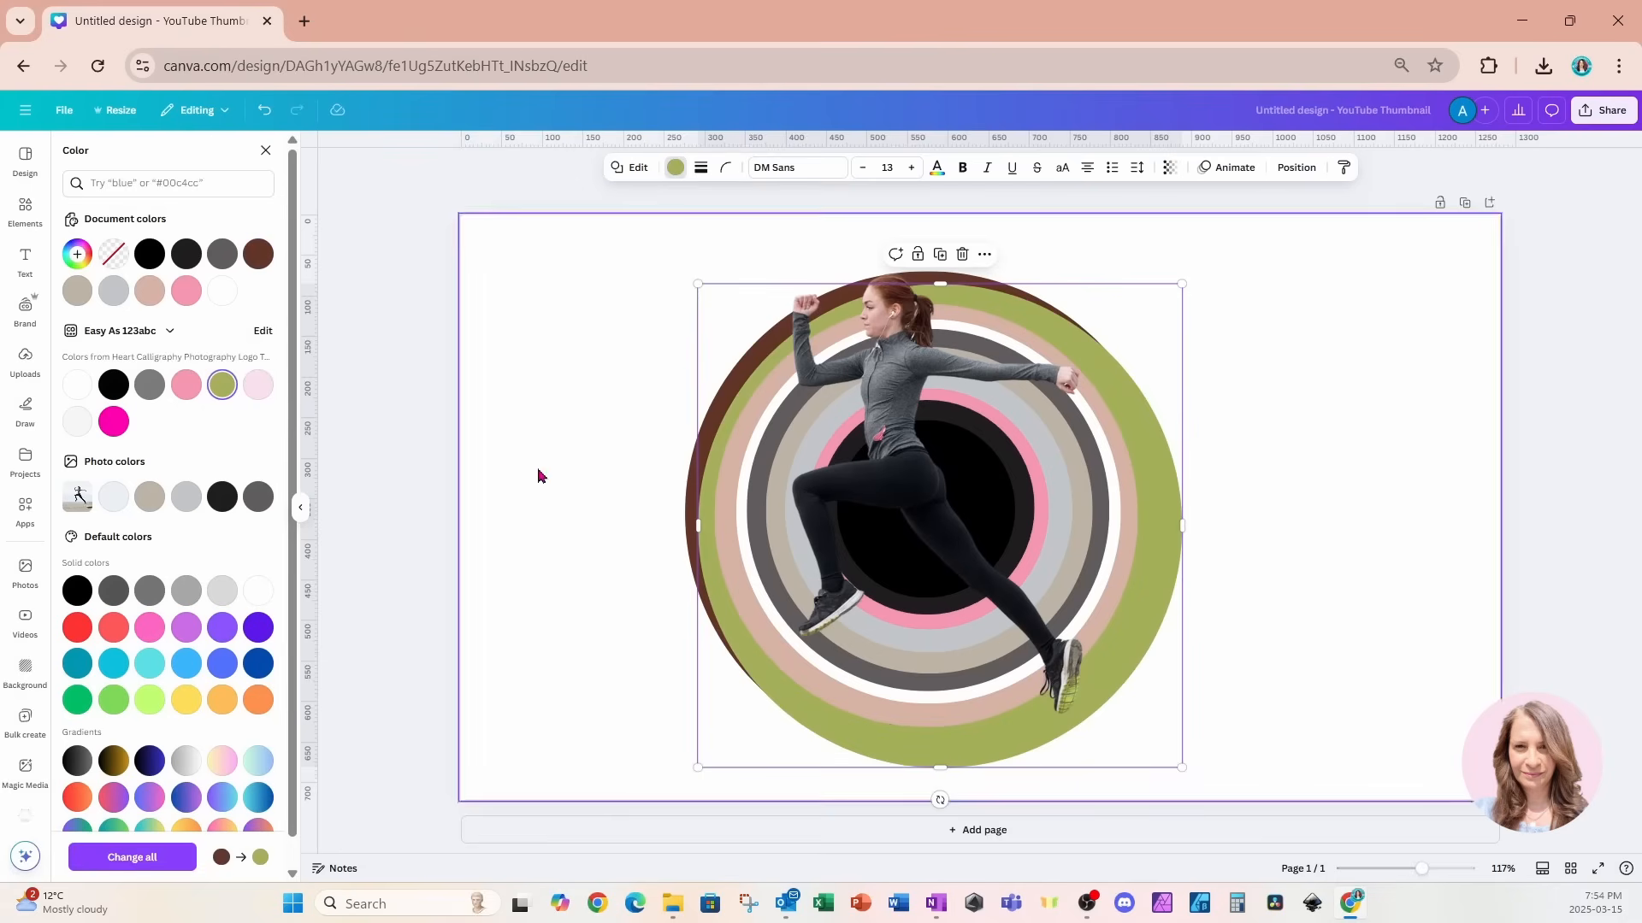
mouse_move(1181, 764)
mouse_down()
mouse_move(1155, 740)
mouse_move(1169, 754)
mouse_up()
Duplicate the olive green circle as a slightly smaller, centered circle in the photo's palest gray, layered directly above the green one.
click(108, 509)
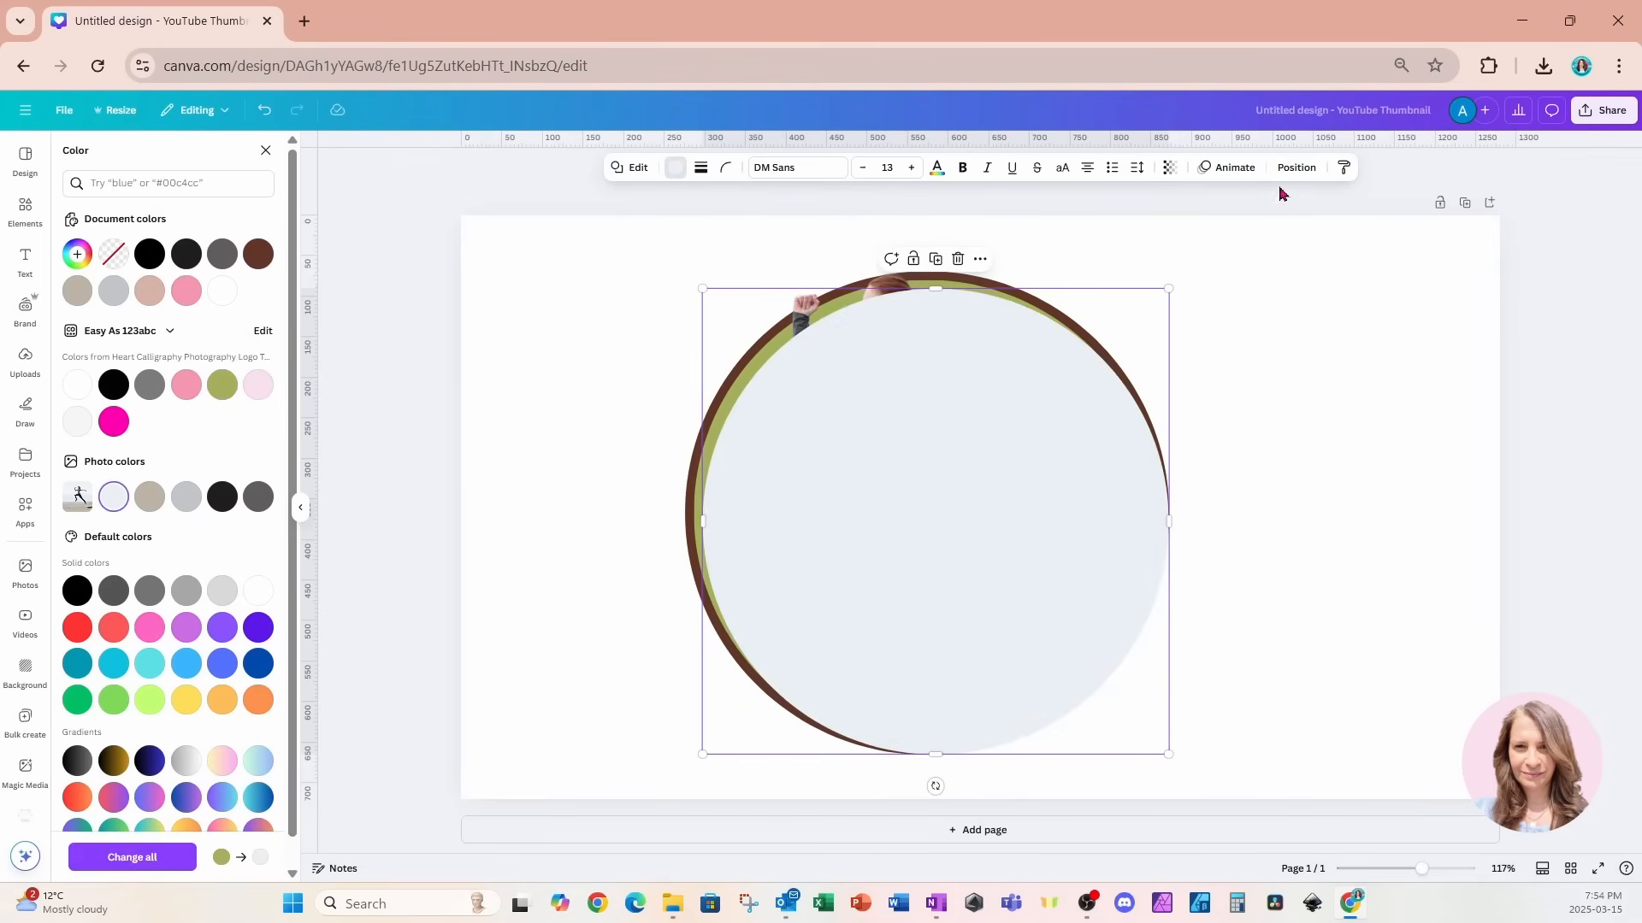
click(1291, 169)
drag(237, 269, 237, 664)
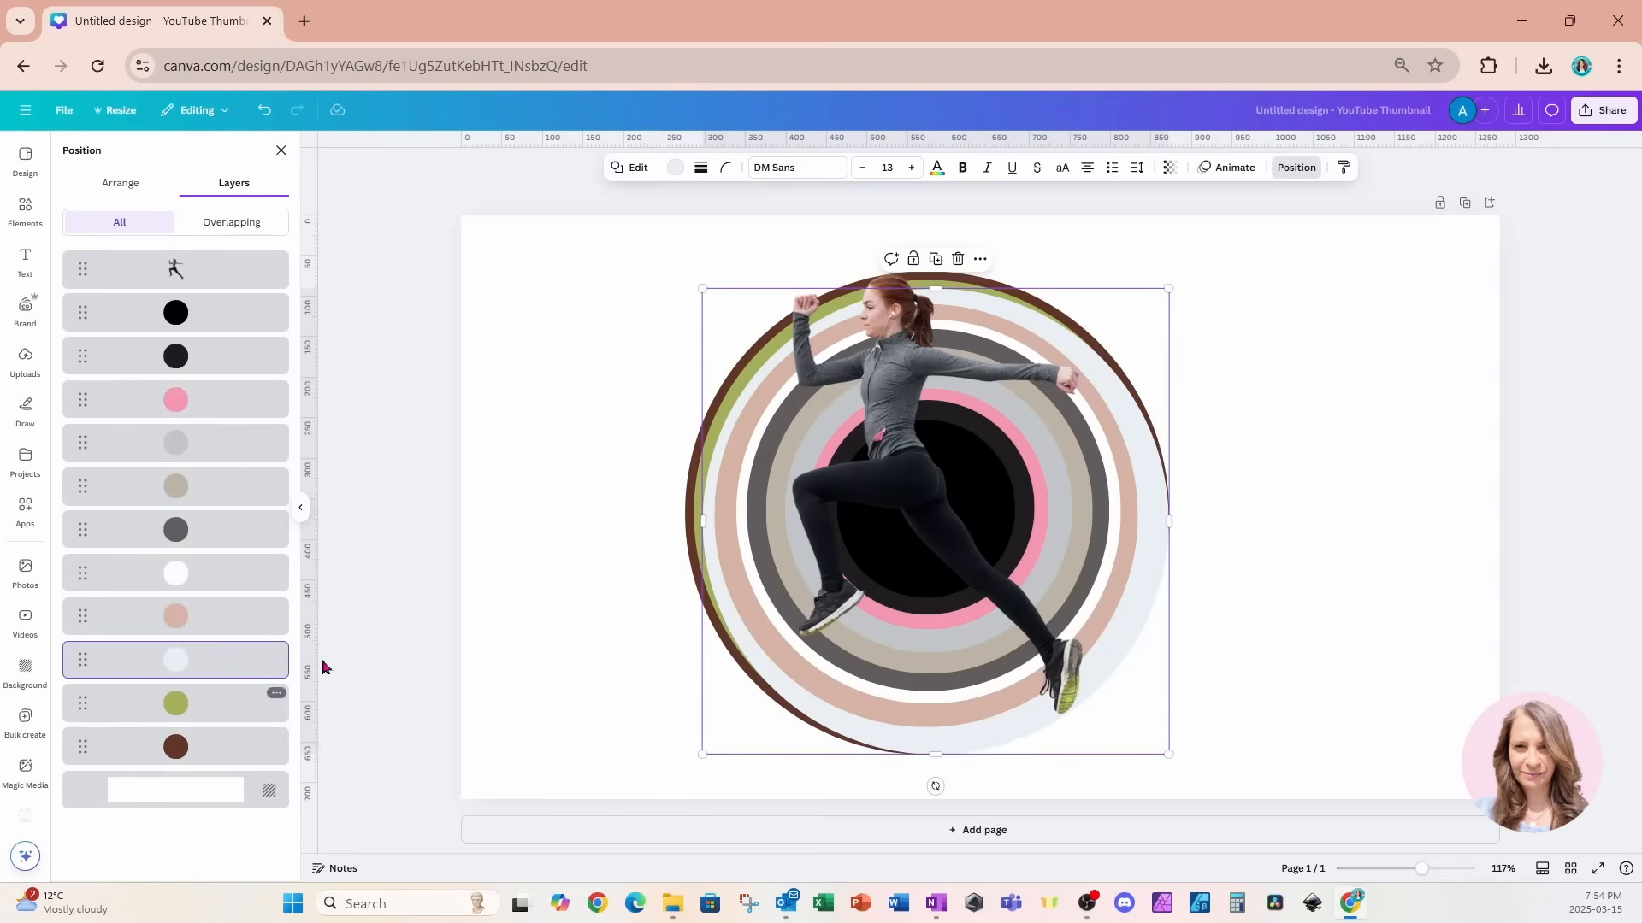
drag(1168, 754, 1148, 741)
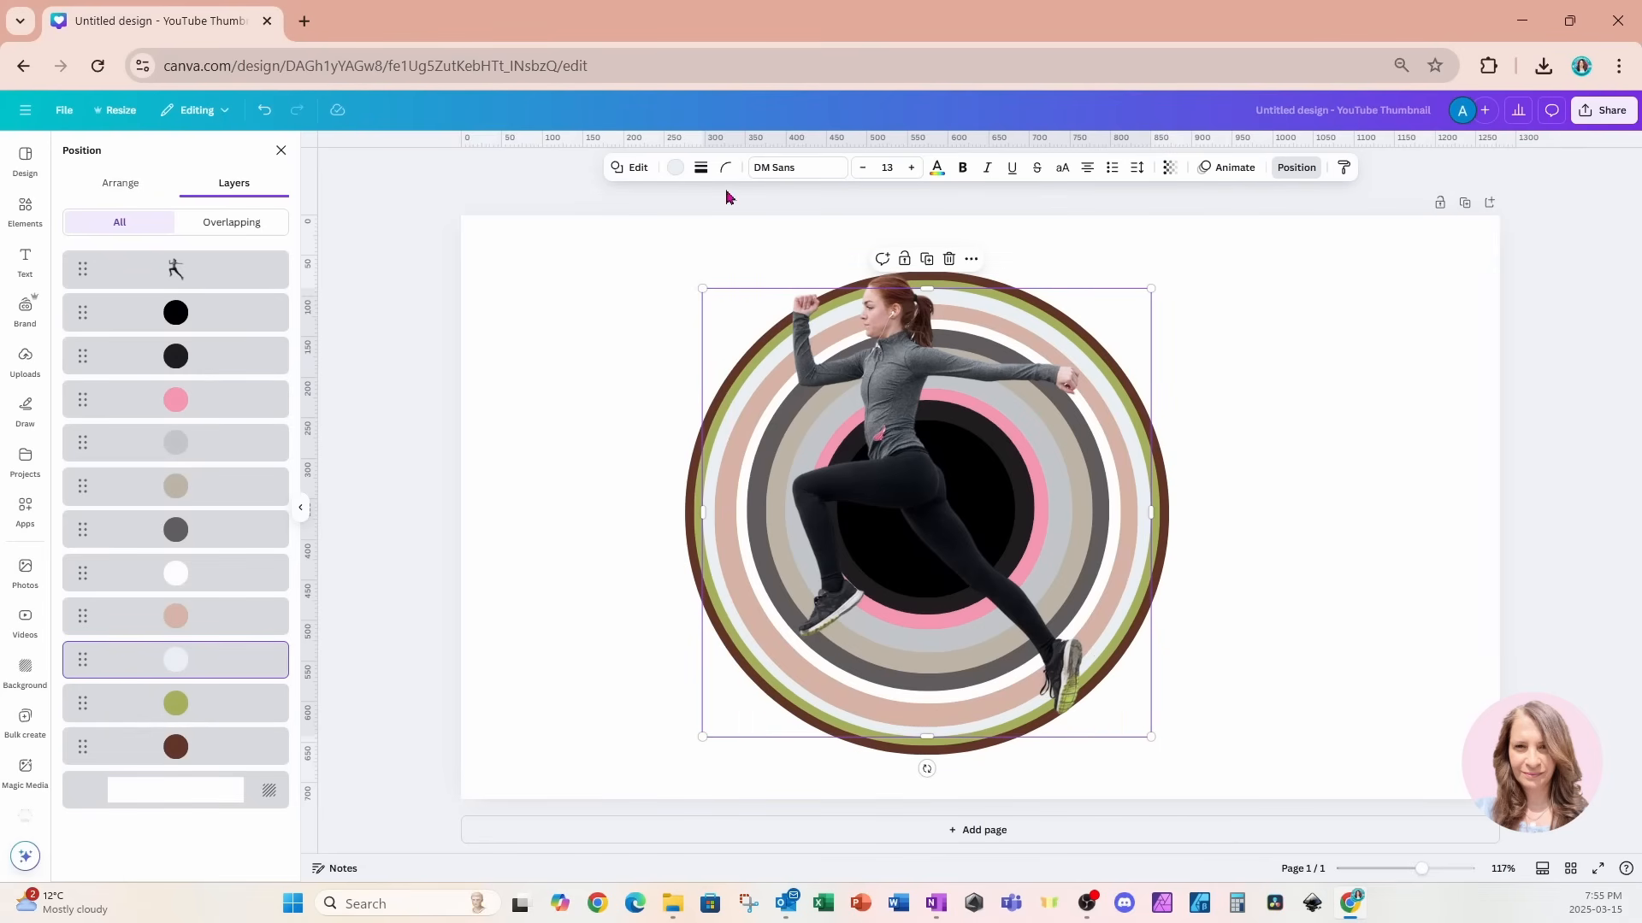
Give the palest gray circle a solid black border with a weight of 4.
click(702, 170)
click(661, 214)
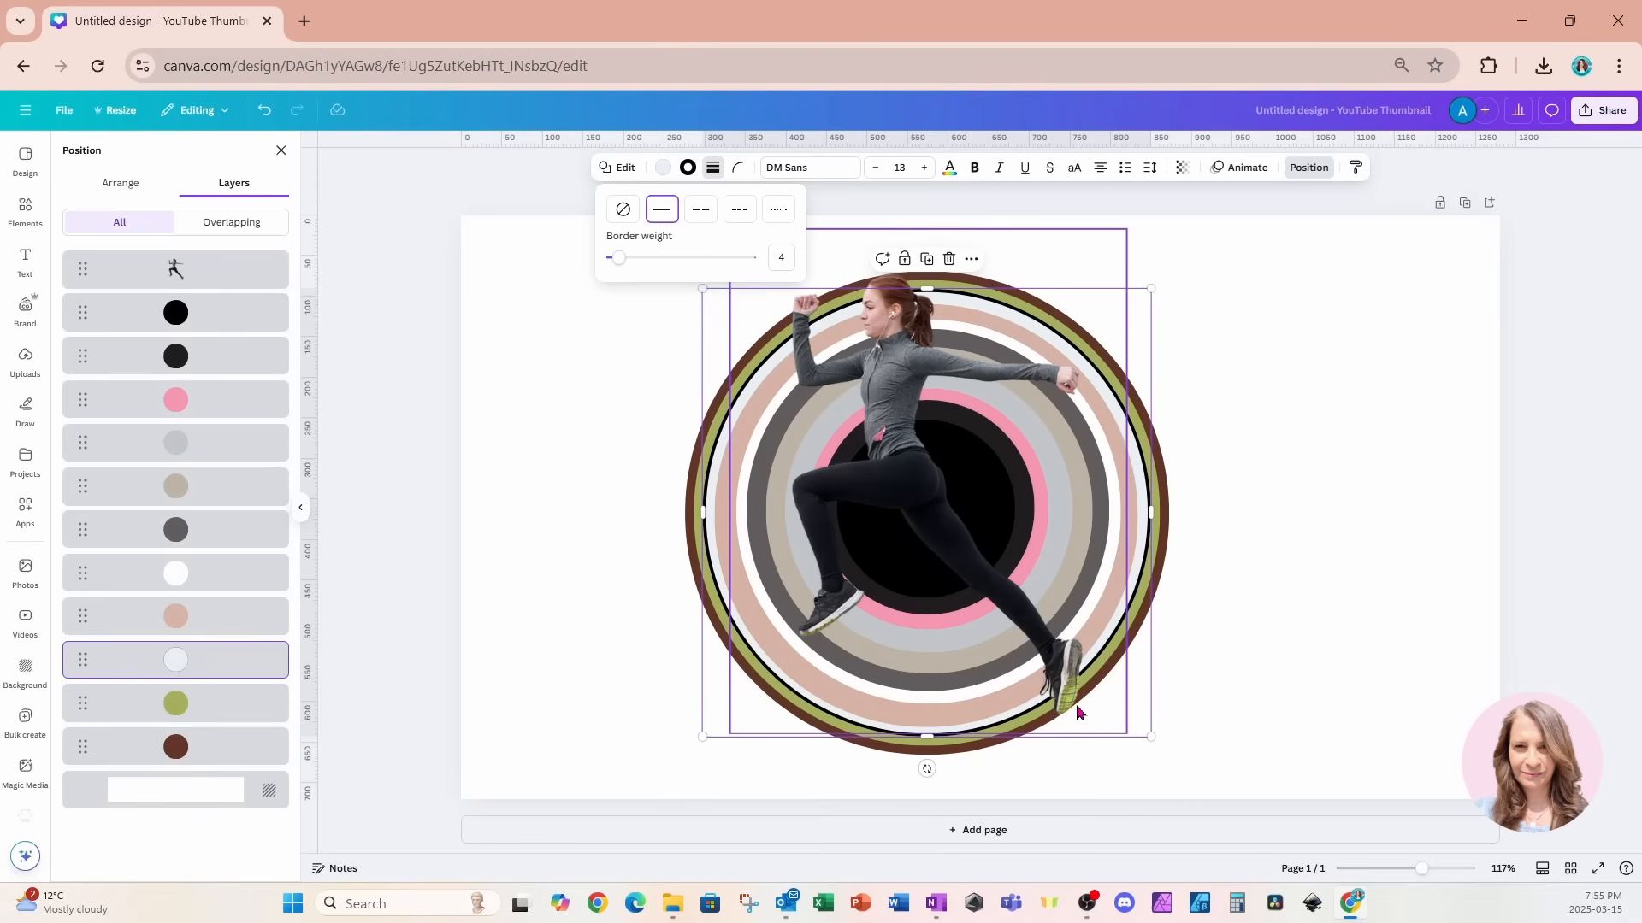
click(1294, 440)
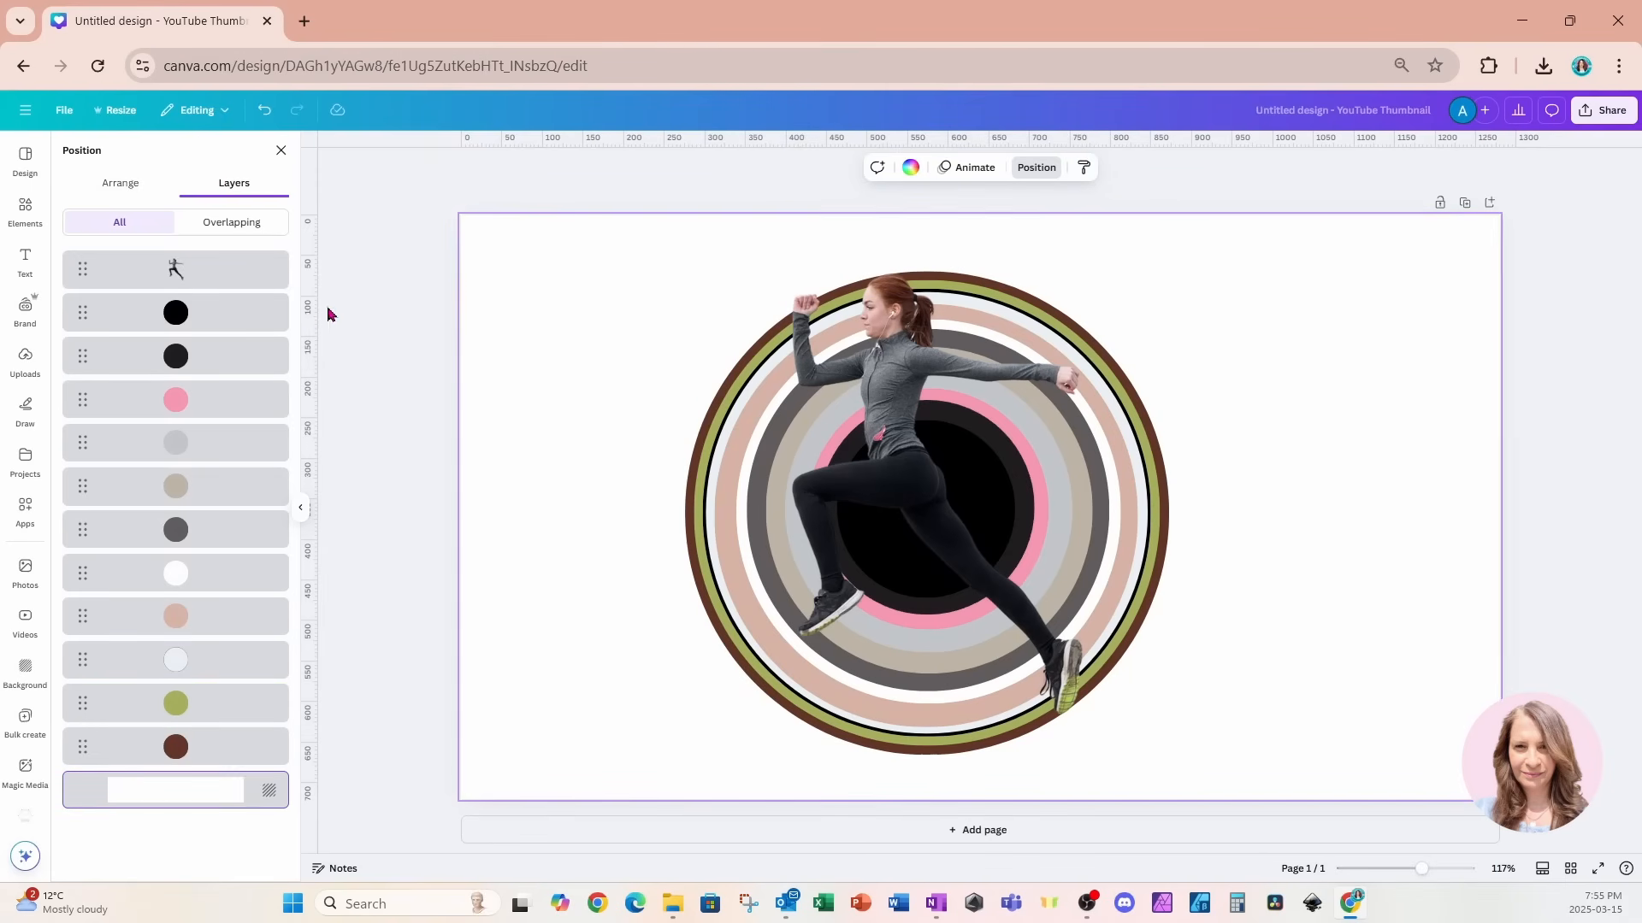
Group all the concentric circles, from the pure black one to the outermost brown one, leaving the woman separate.
click(242, 316)
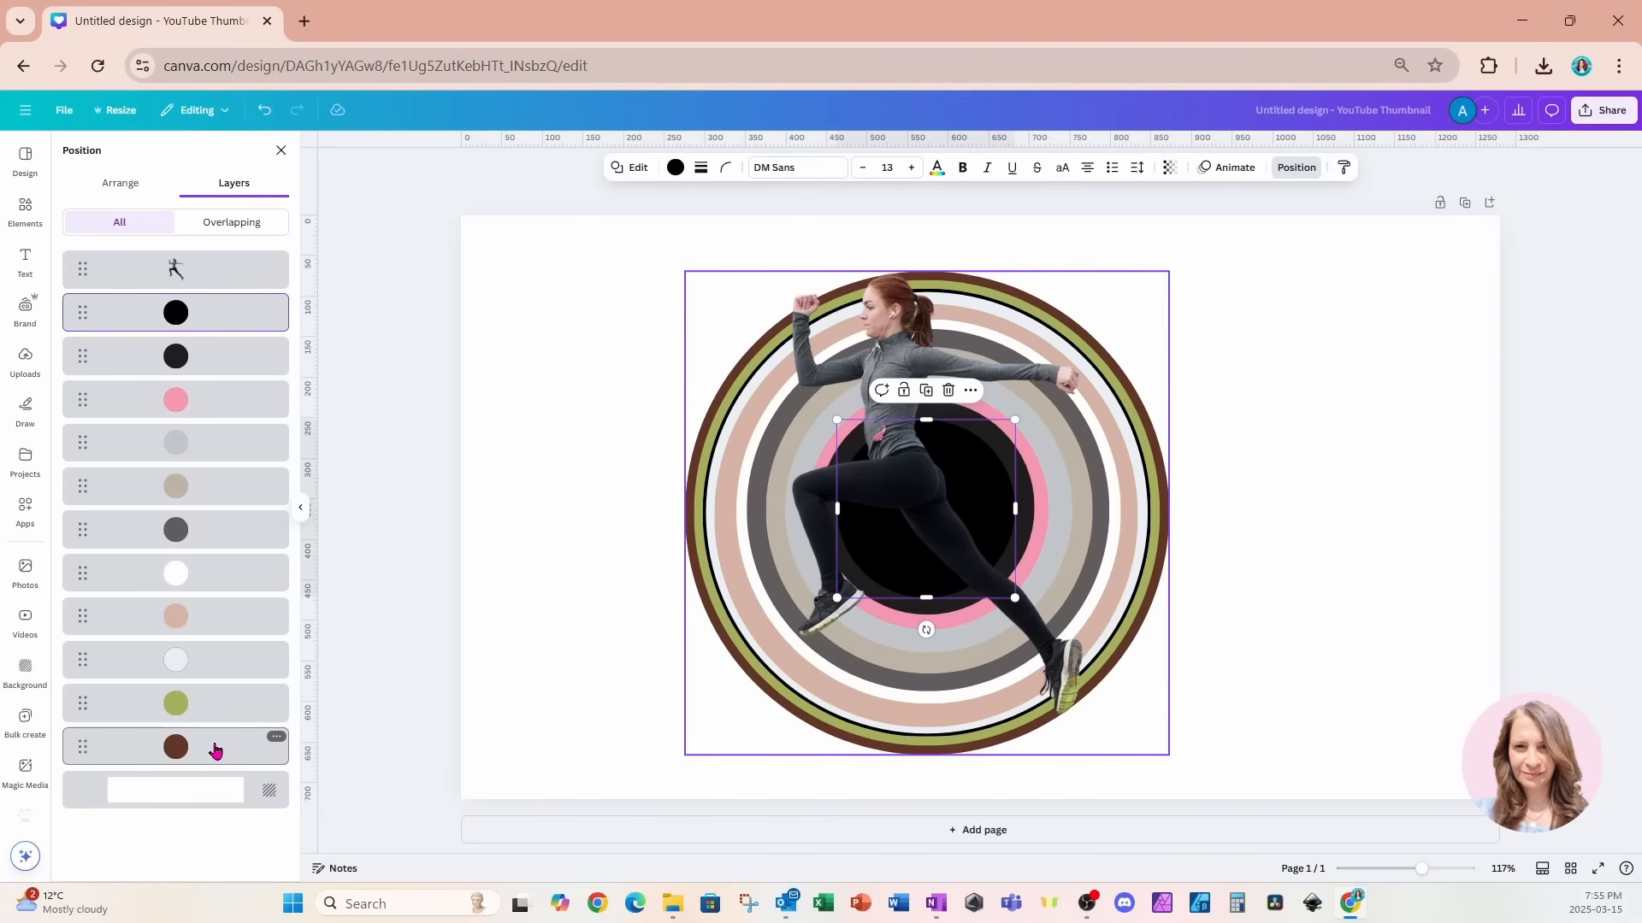
shift+click(215, 750)
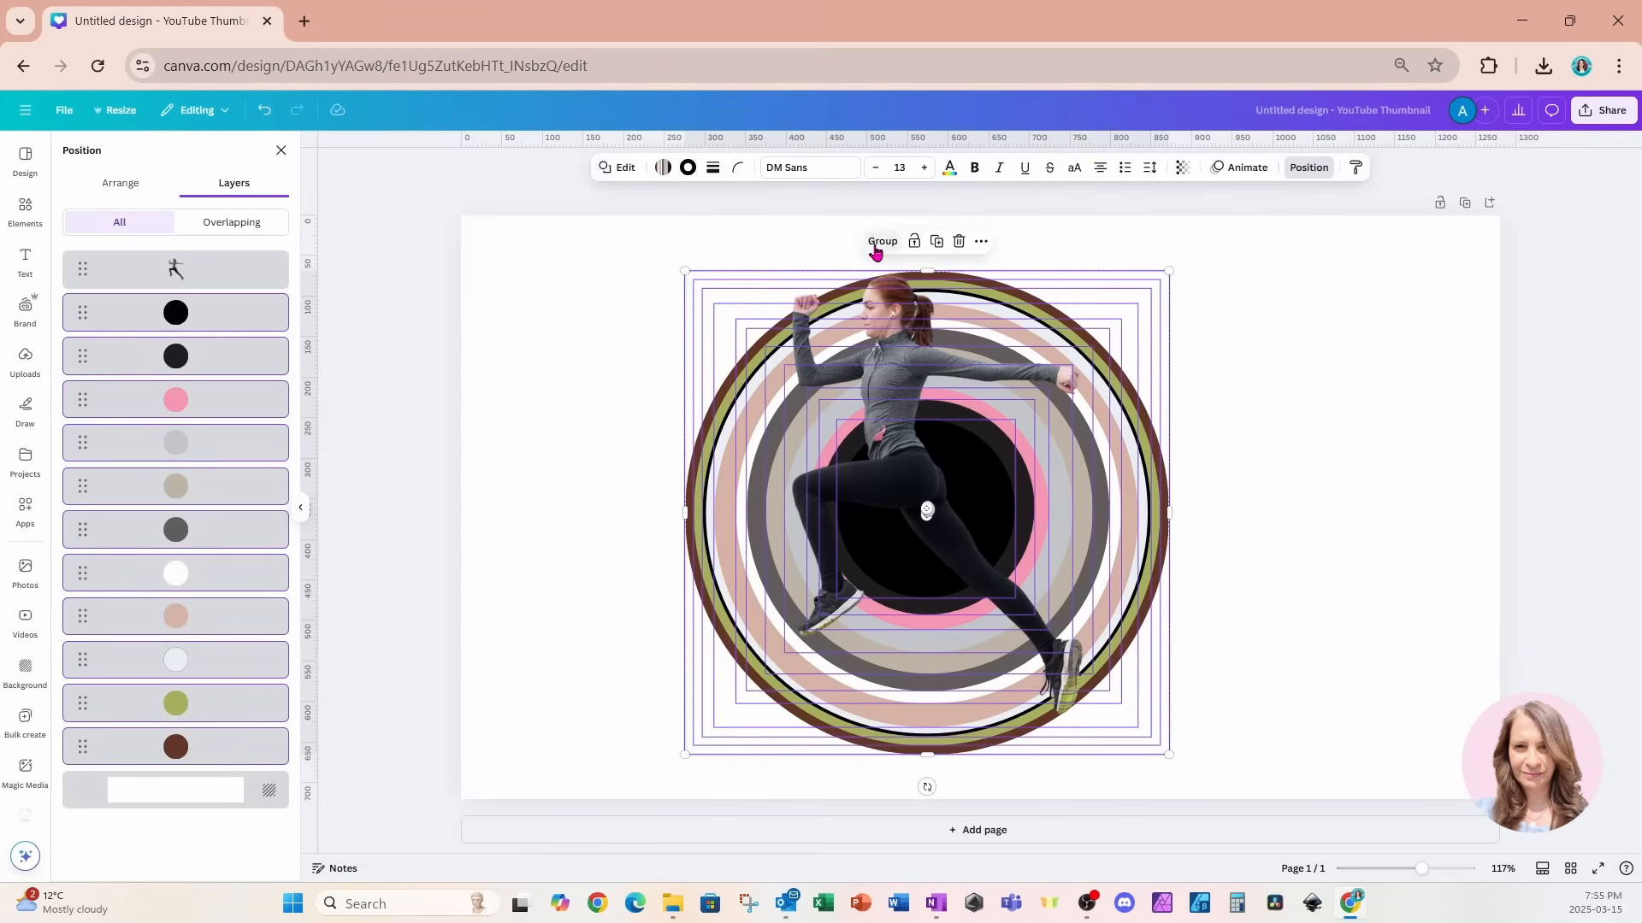
click(875, 245)
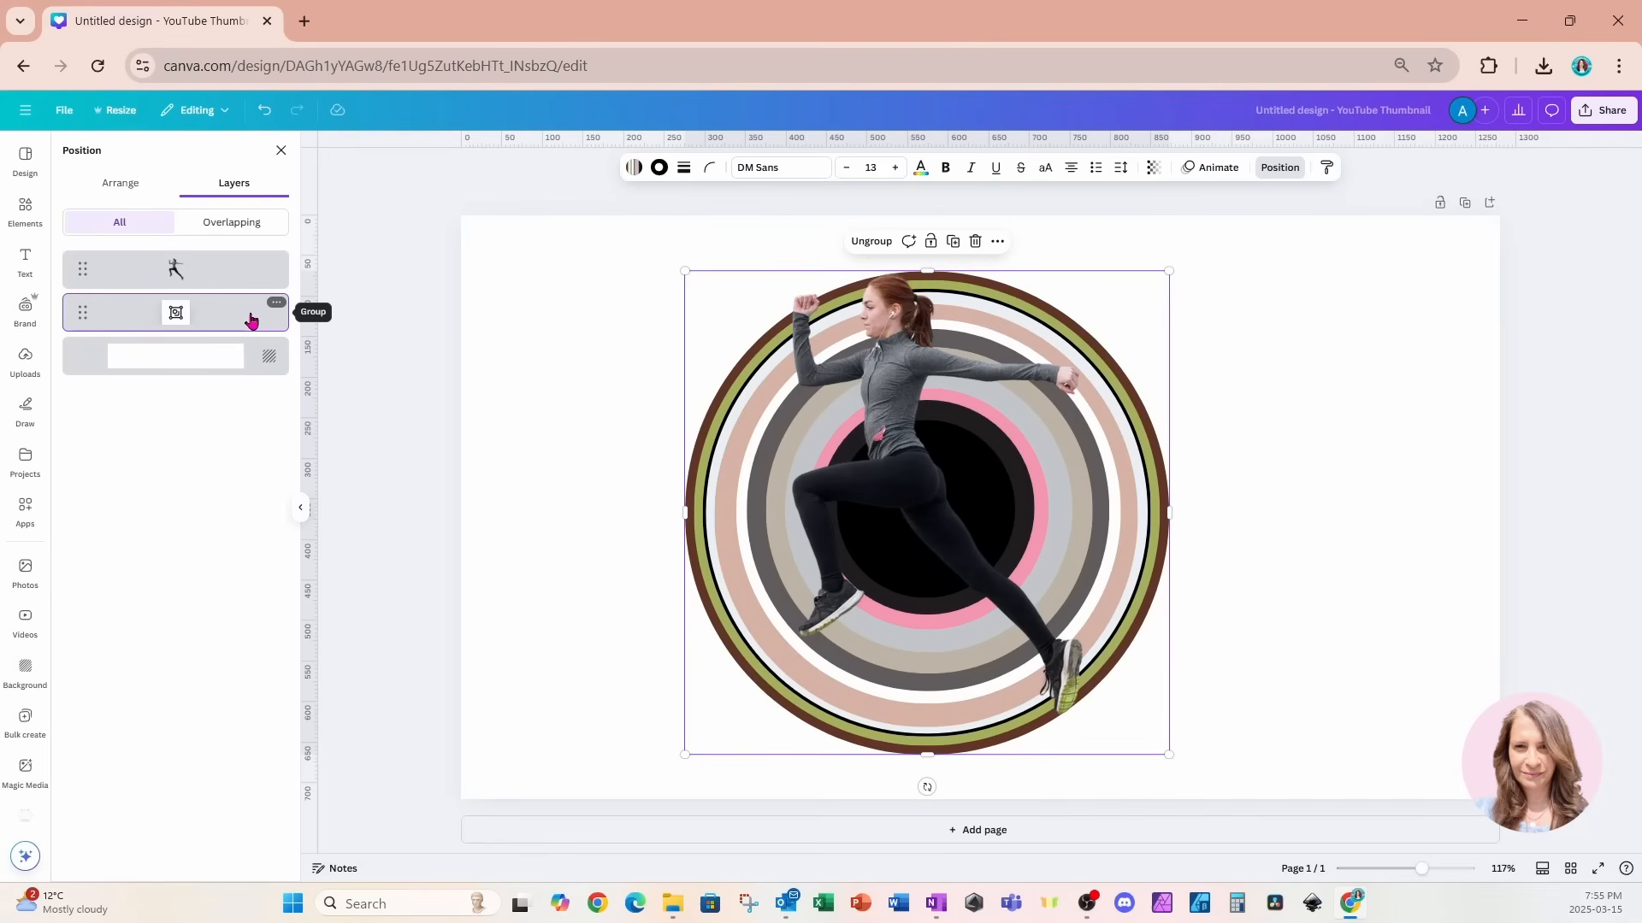
Add a square shape, color it white, and stretch it into a tall rectangle covering the left part of the circles.
click(25, 209)
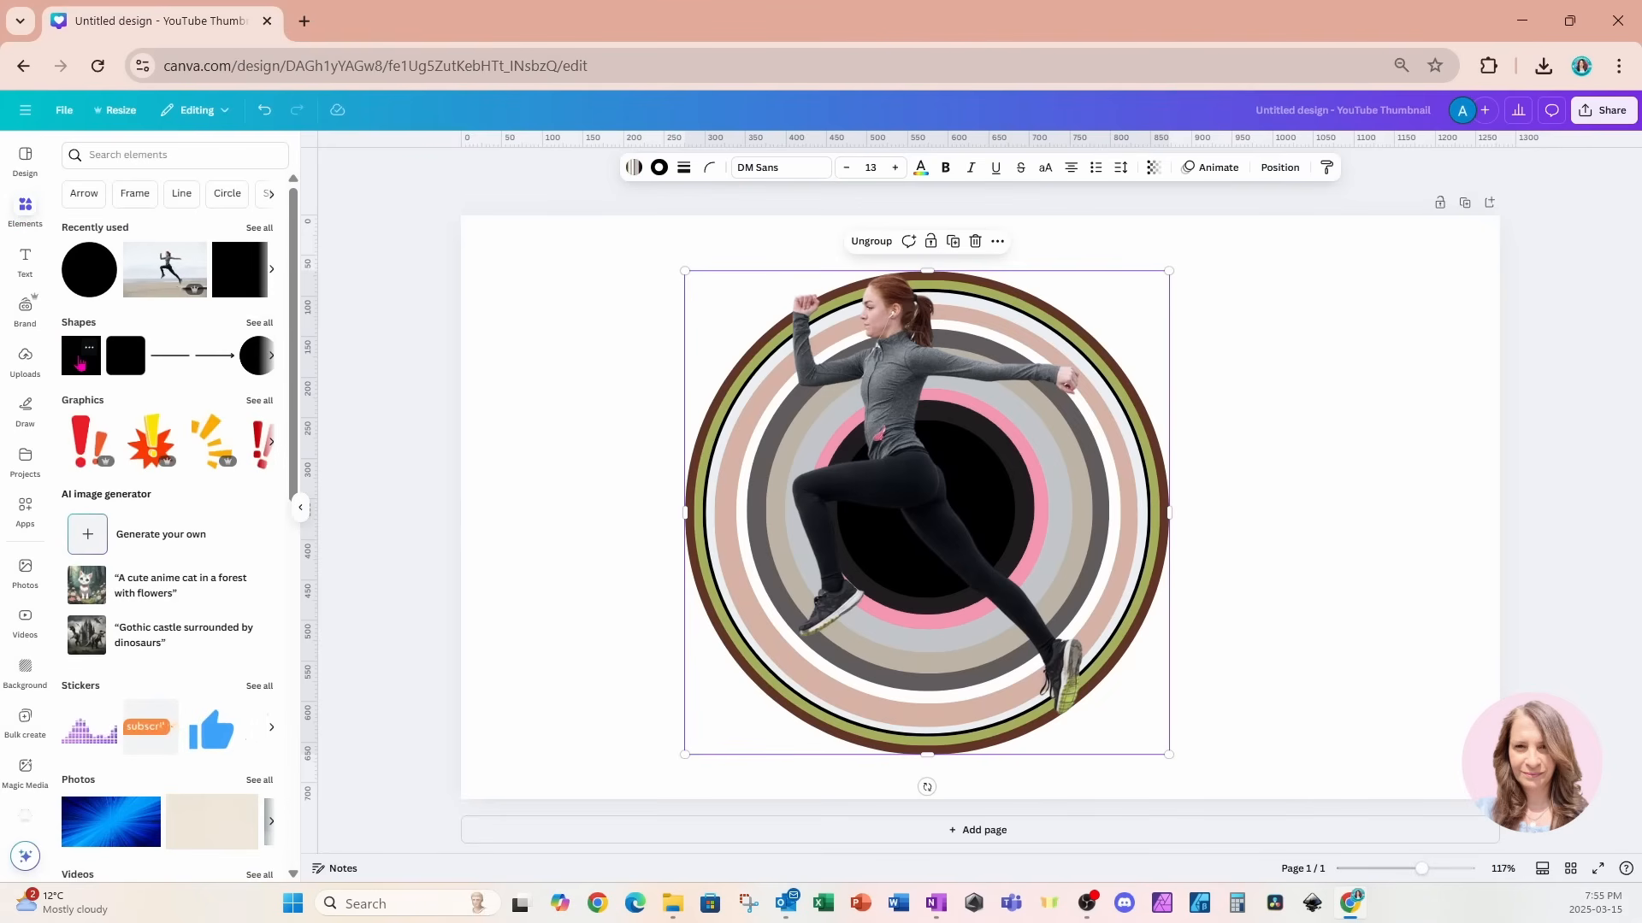
click(79, 363)
drag(1042, 565, 809, 488)
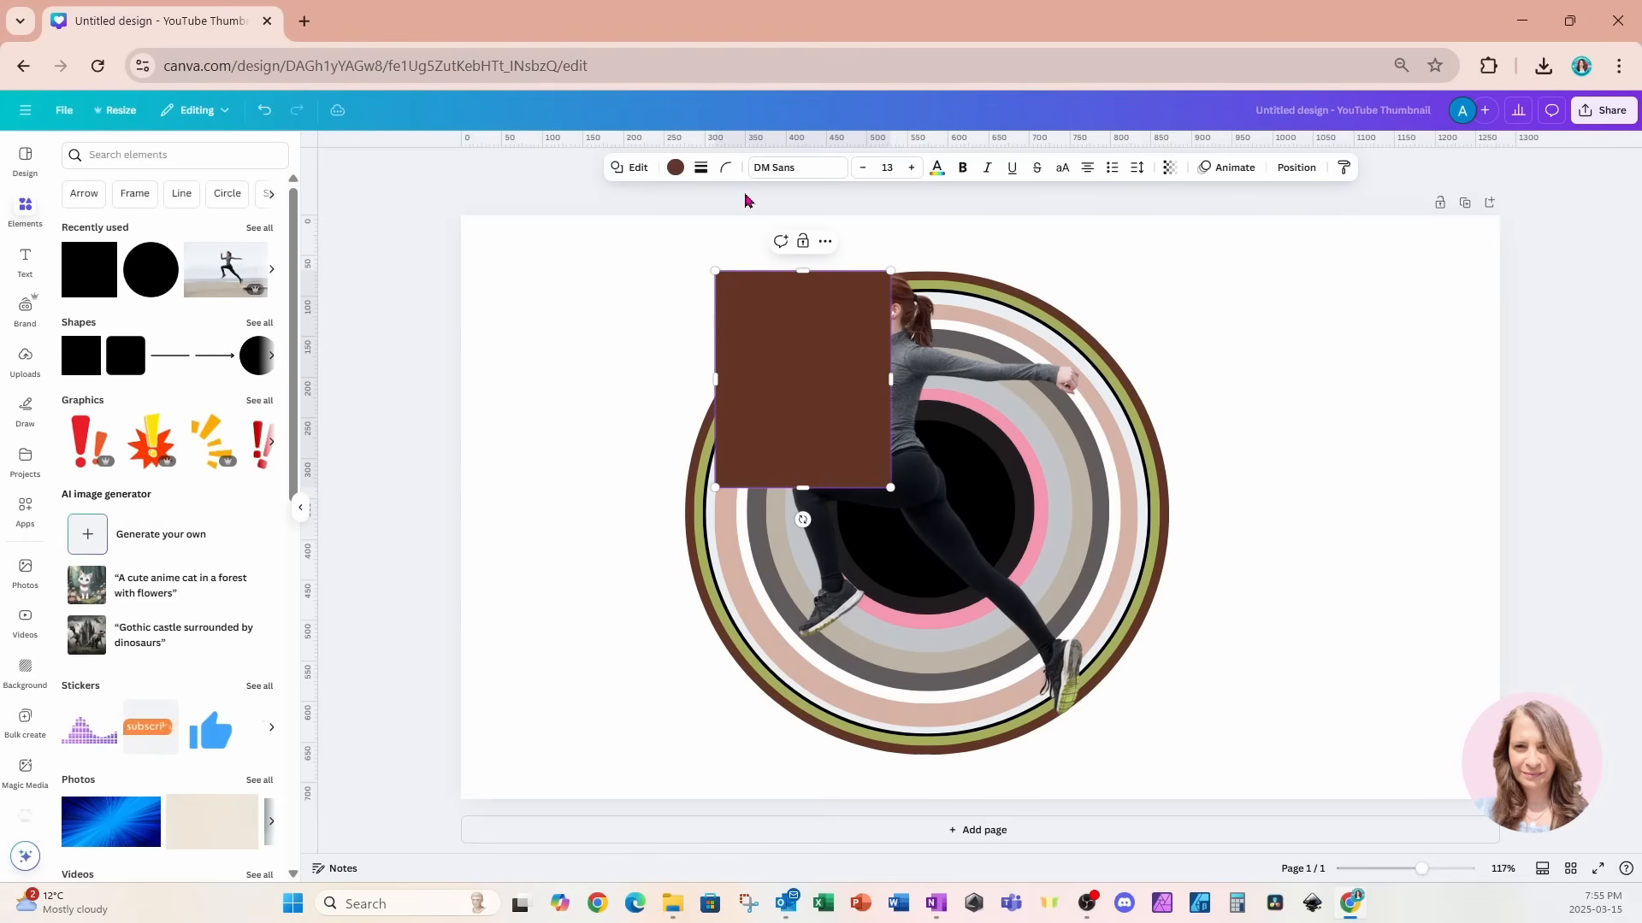
click(676, 168)
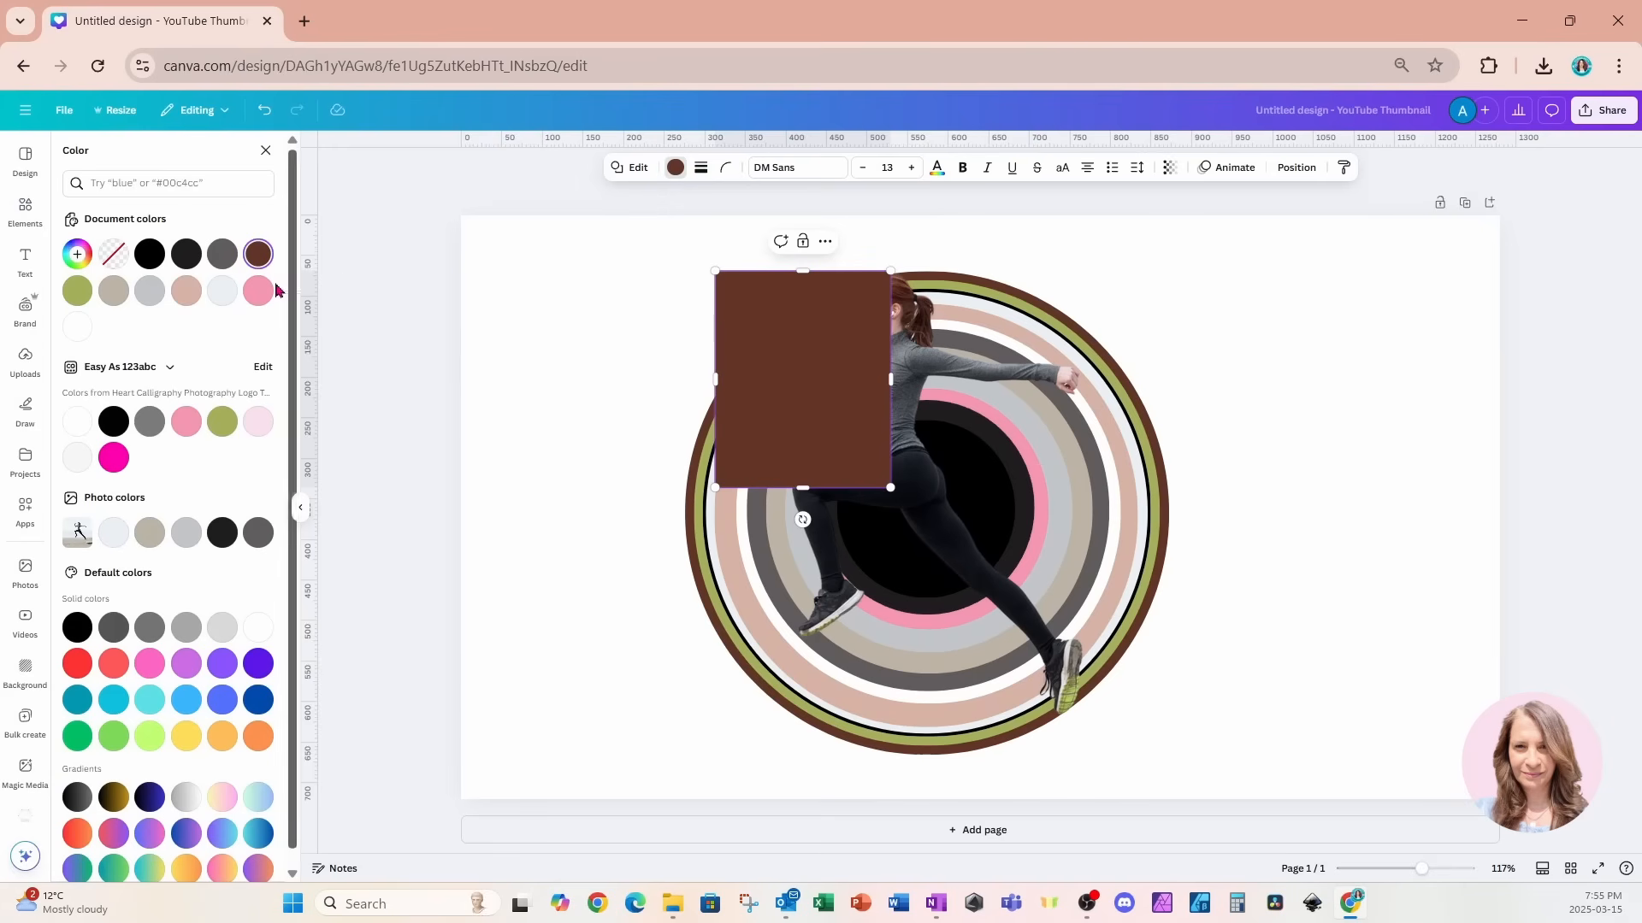
click(74, 432)
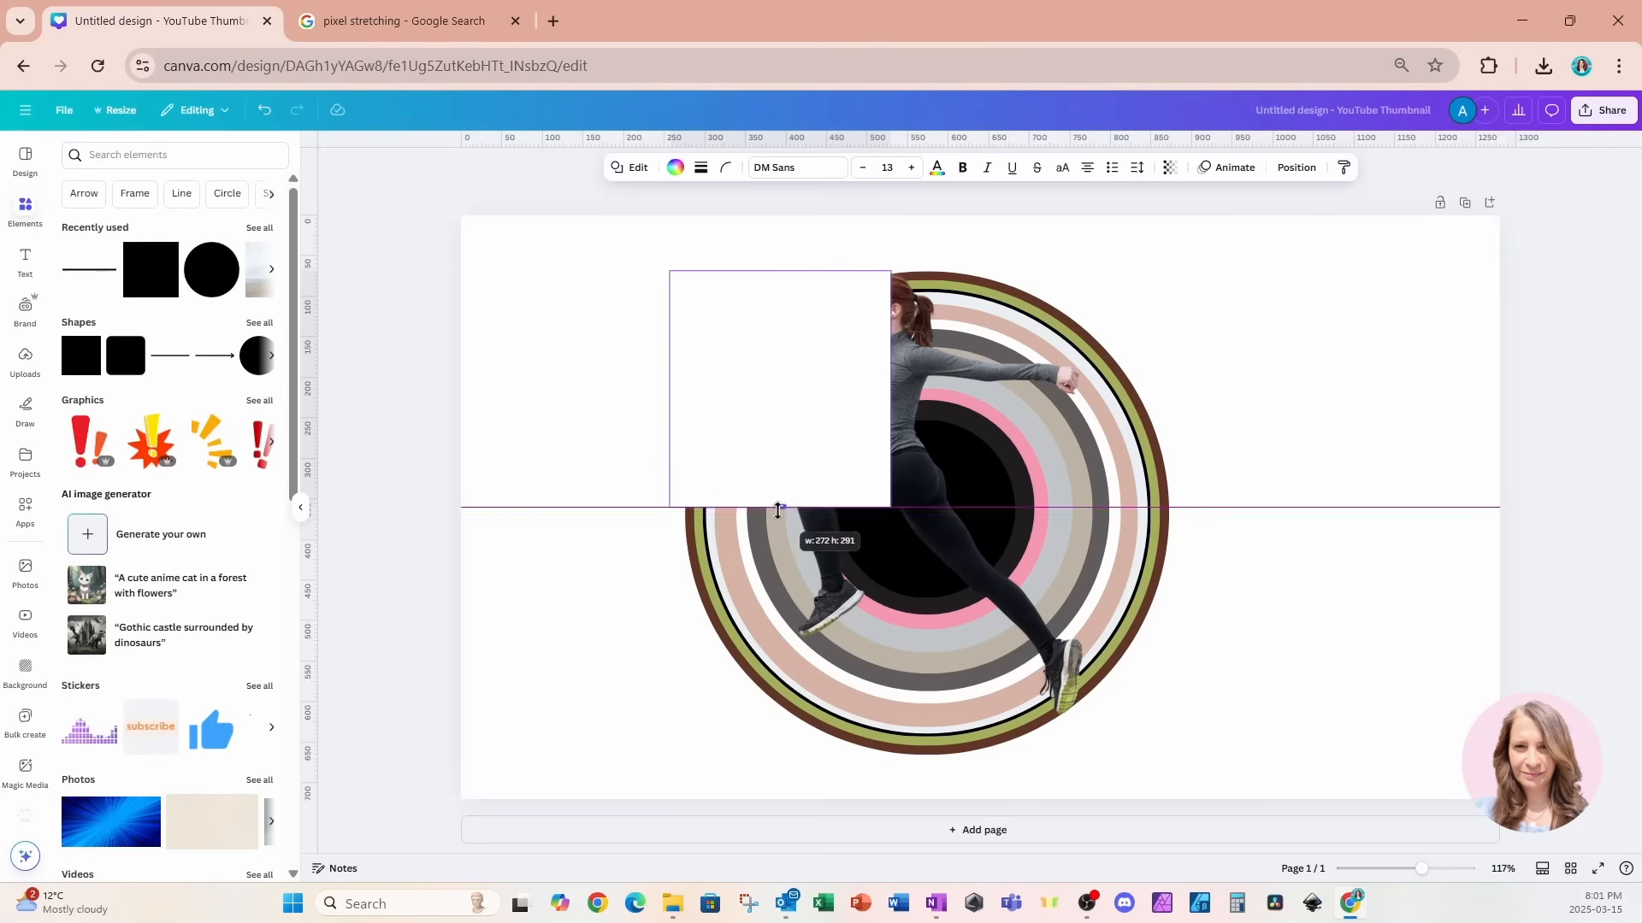
drag(778, 513, 751, 766)
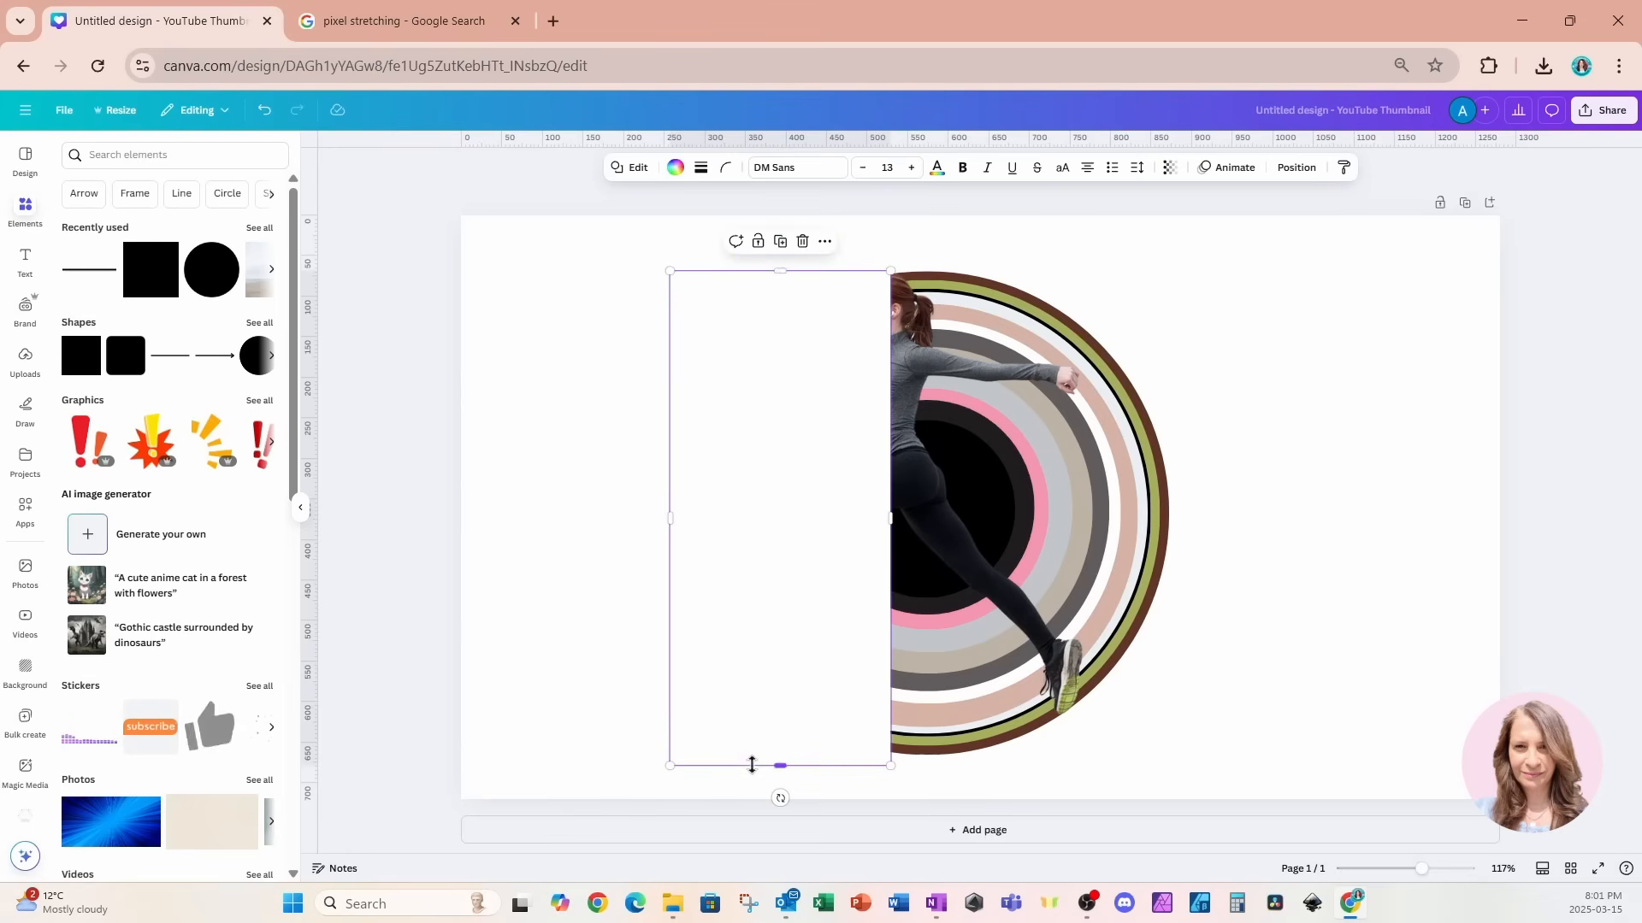
Duplicate the white rectangle, shorten it from the top, and shift it right to cover more of the lower circles.
click(779, 243)
drag(793, 283, 783, 498)
drag(829, 631, 872, 630)
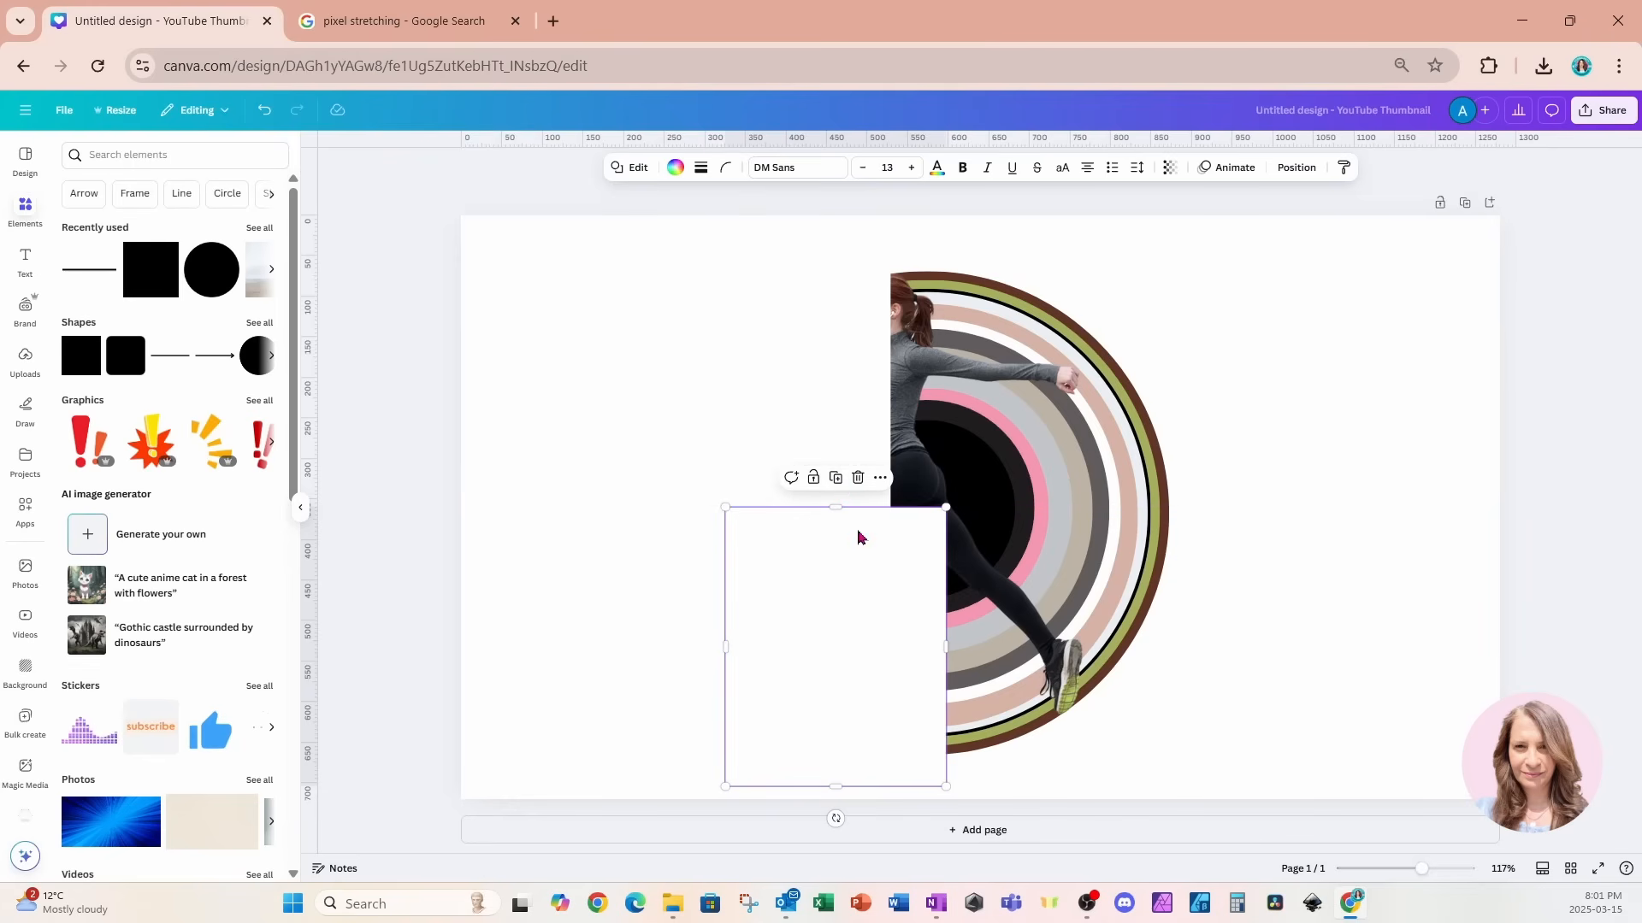
Duplicate the lower white rectangle, rotate it a quarter turn, and shrink it into a narrow upright strip below the woman's trailing leg.
click(841, 479)
drag(927, 773, 795, 518)
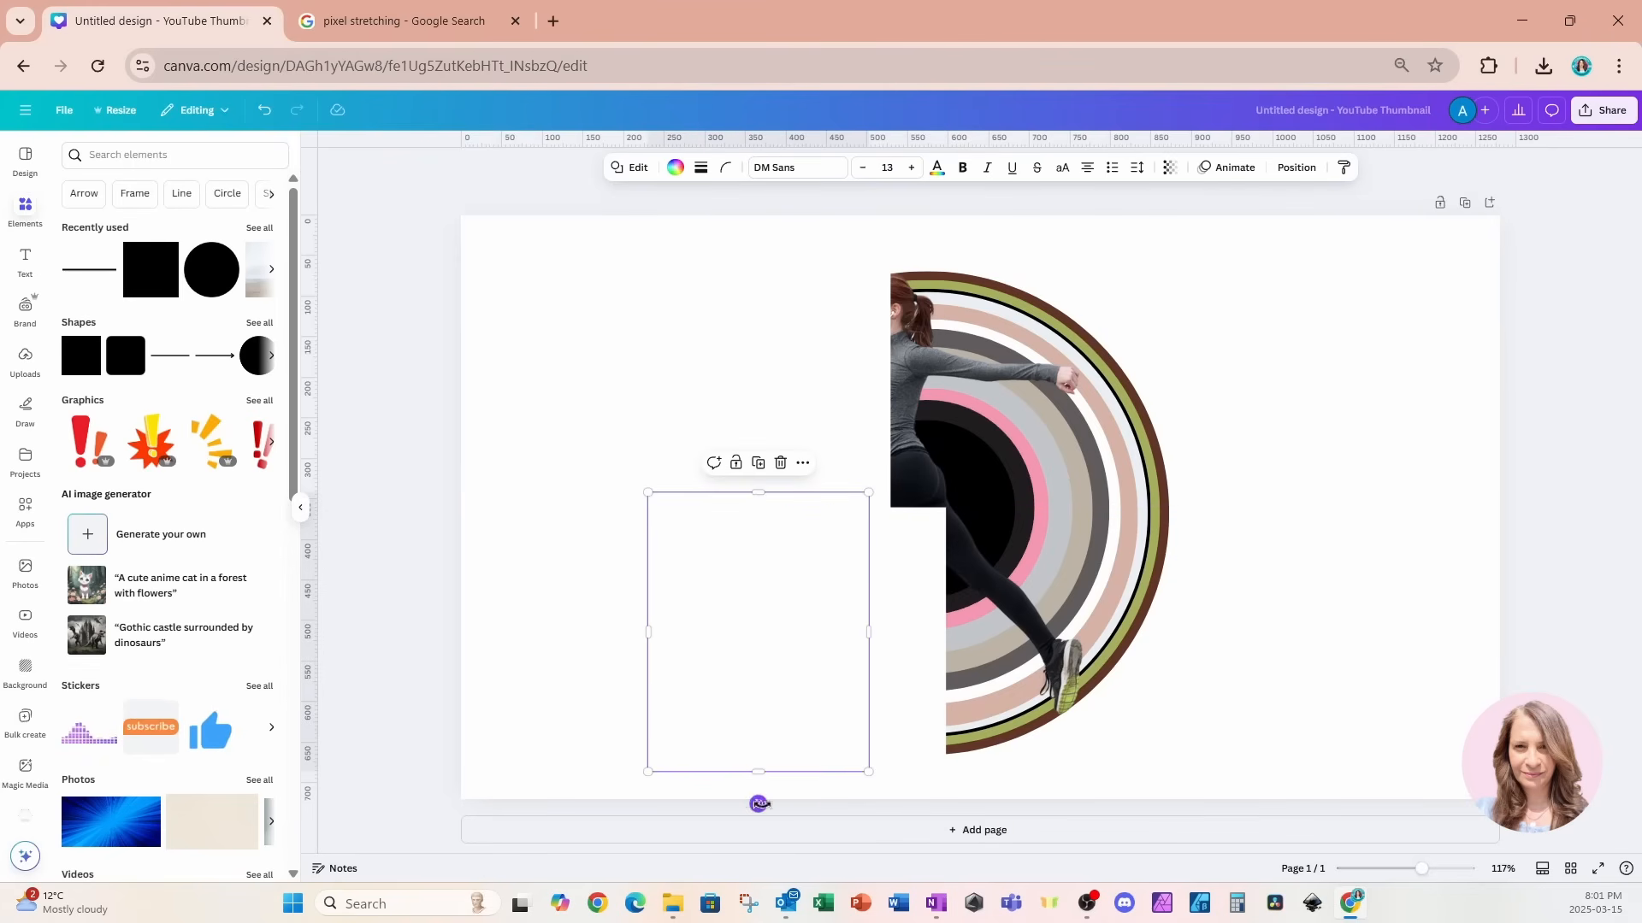
drag(758, 804, 533, 638)
drag(758, 522, 759, 590)
drag(758, 686, 821, 649)
drag(685, 636, 923, 642)
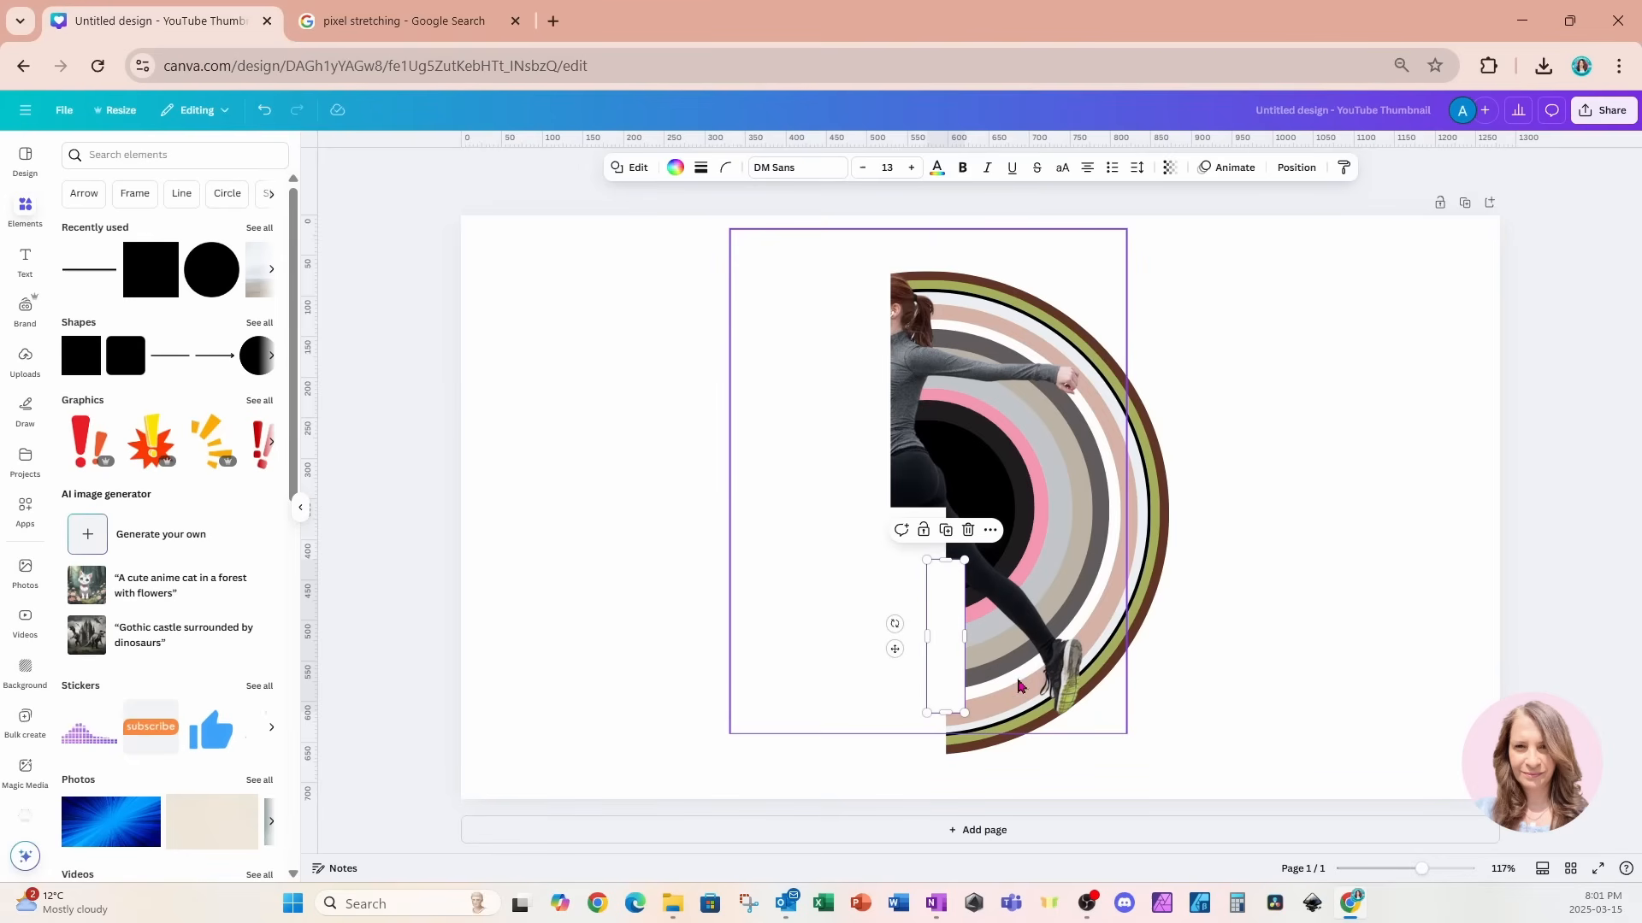
Add a circle, reshape it into a tilted oval along the underside of the woman's trailing leg, and color it white.
click(228, 289)
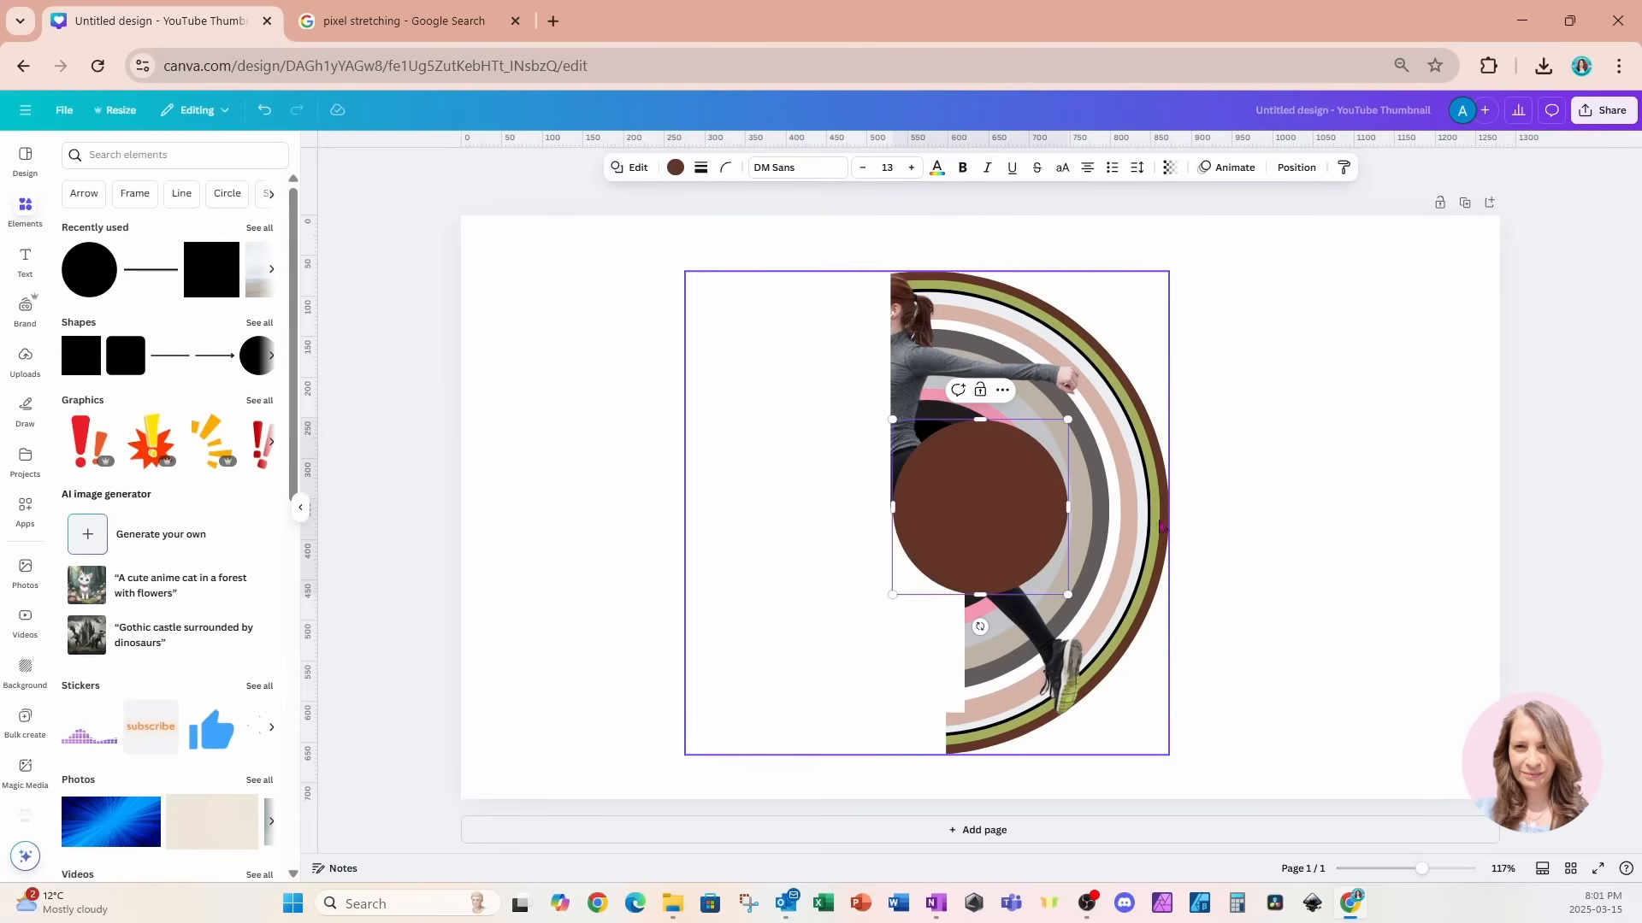
drag(1012, 546, 981, 704)
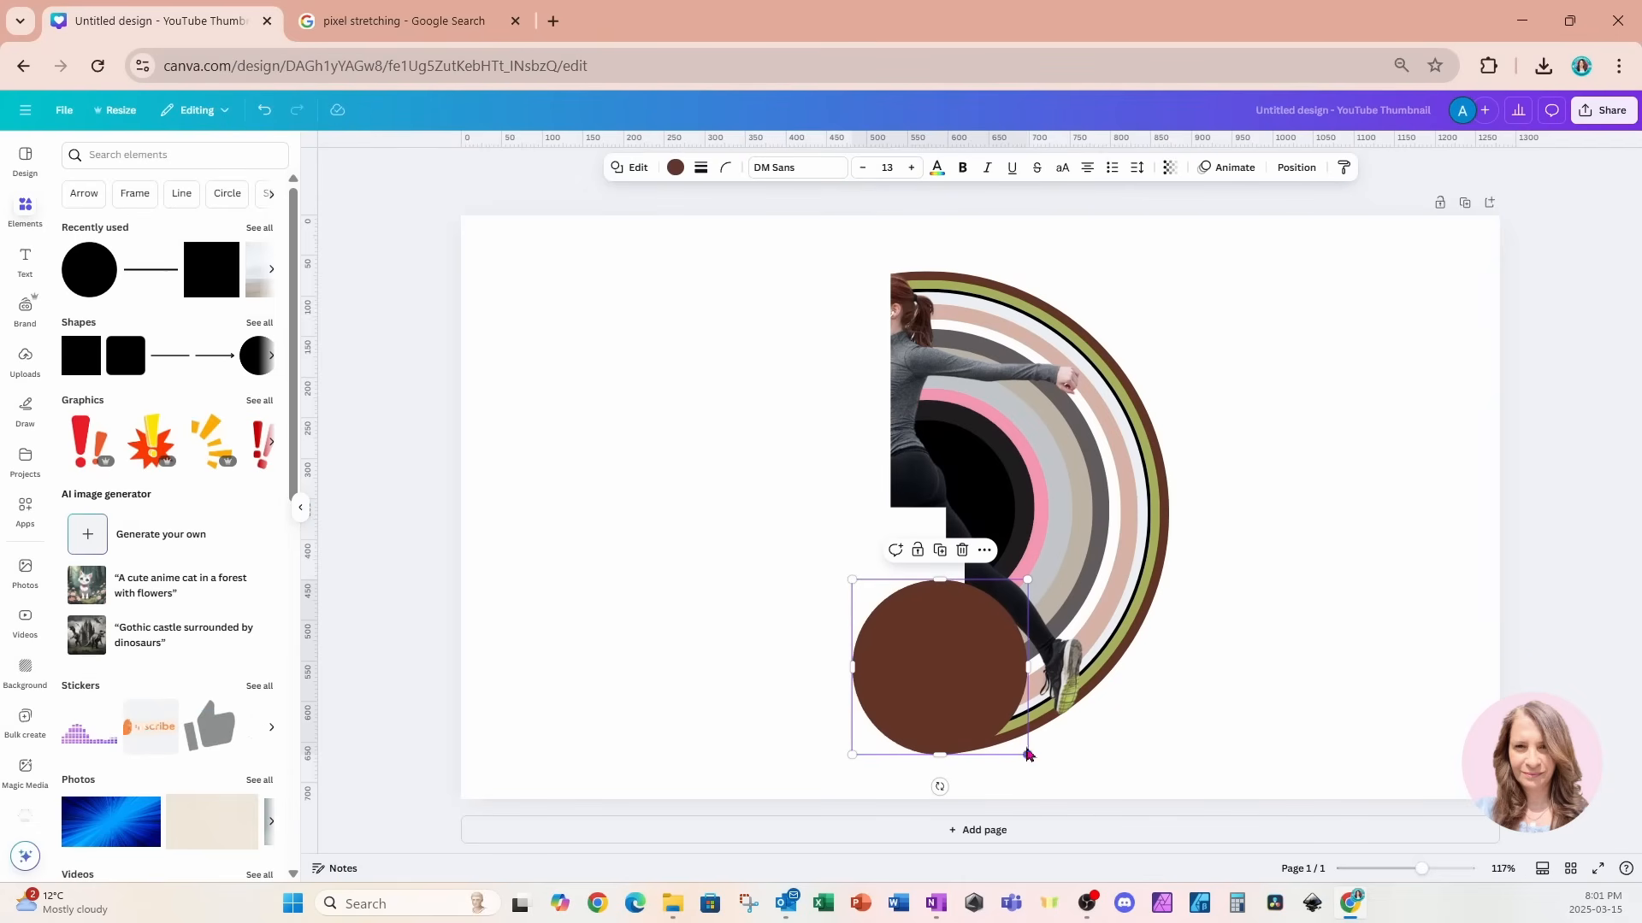
drag(848, 668, 910, 668)
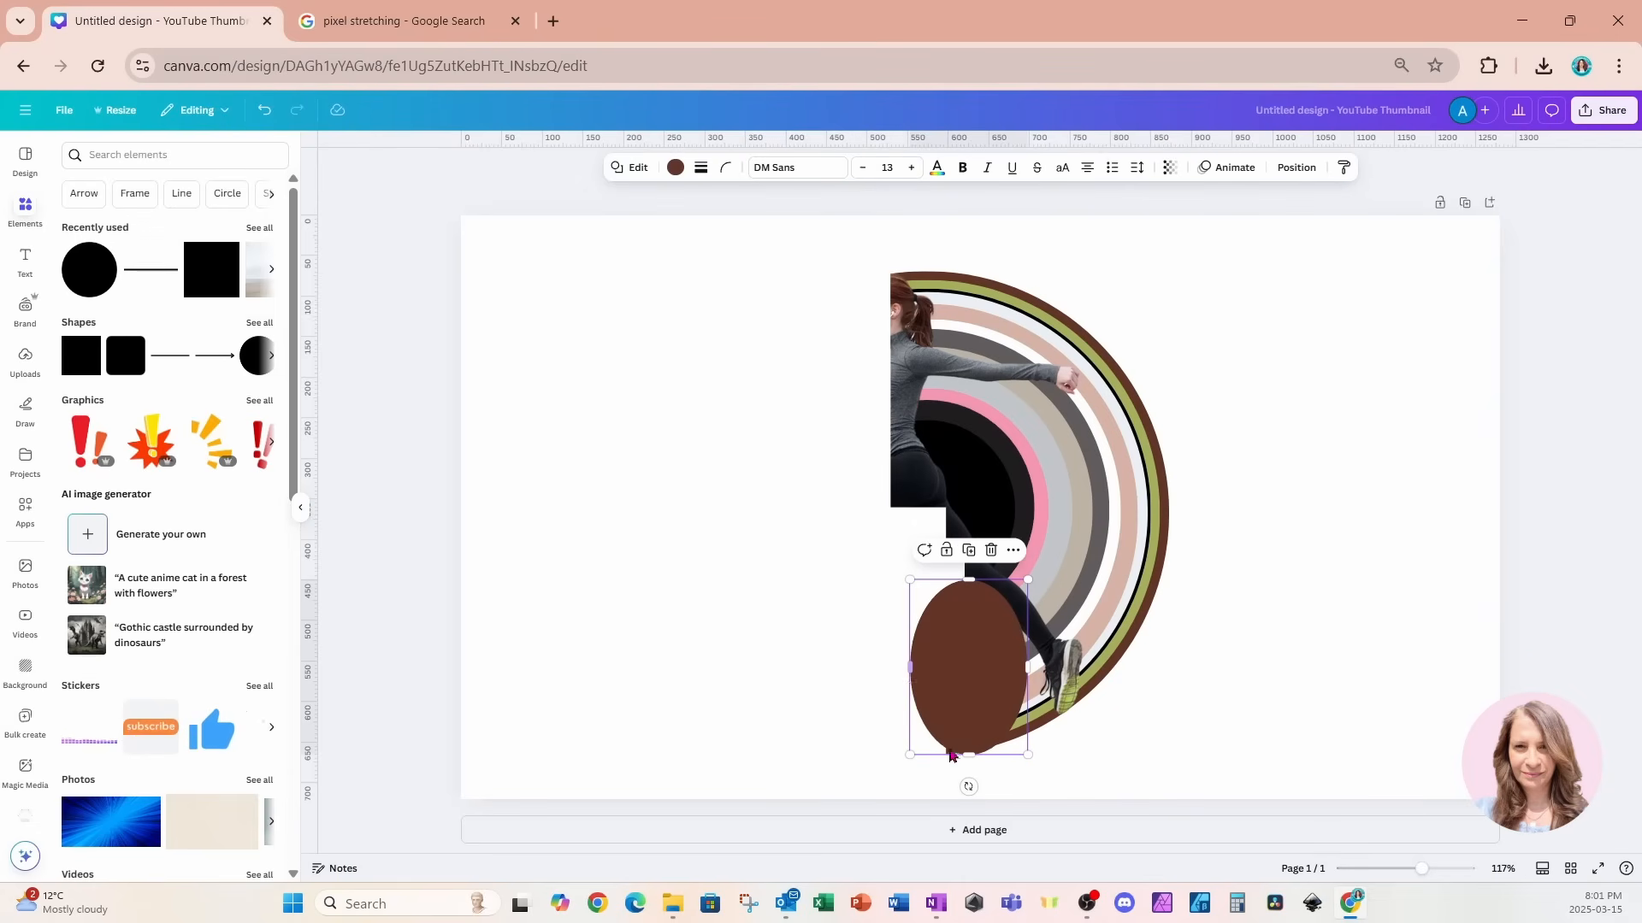
drag(966, 786, 1038, 782)
drag(1065, 710, 1092, 714)
drag(925, 720, 903, 734)
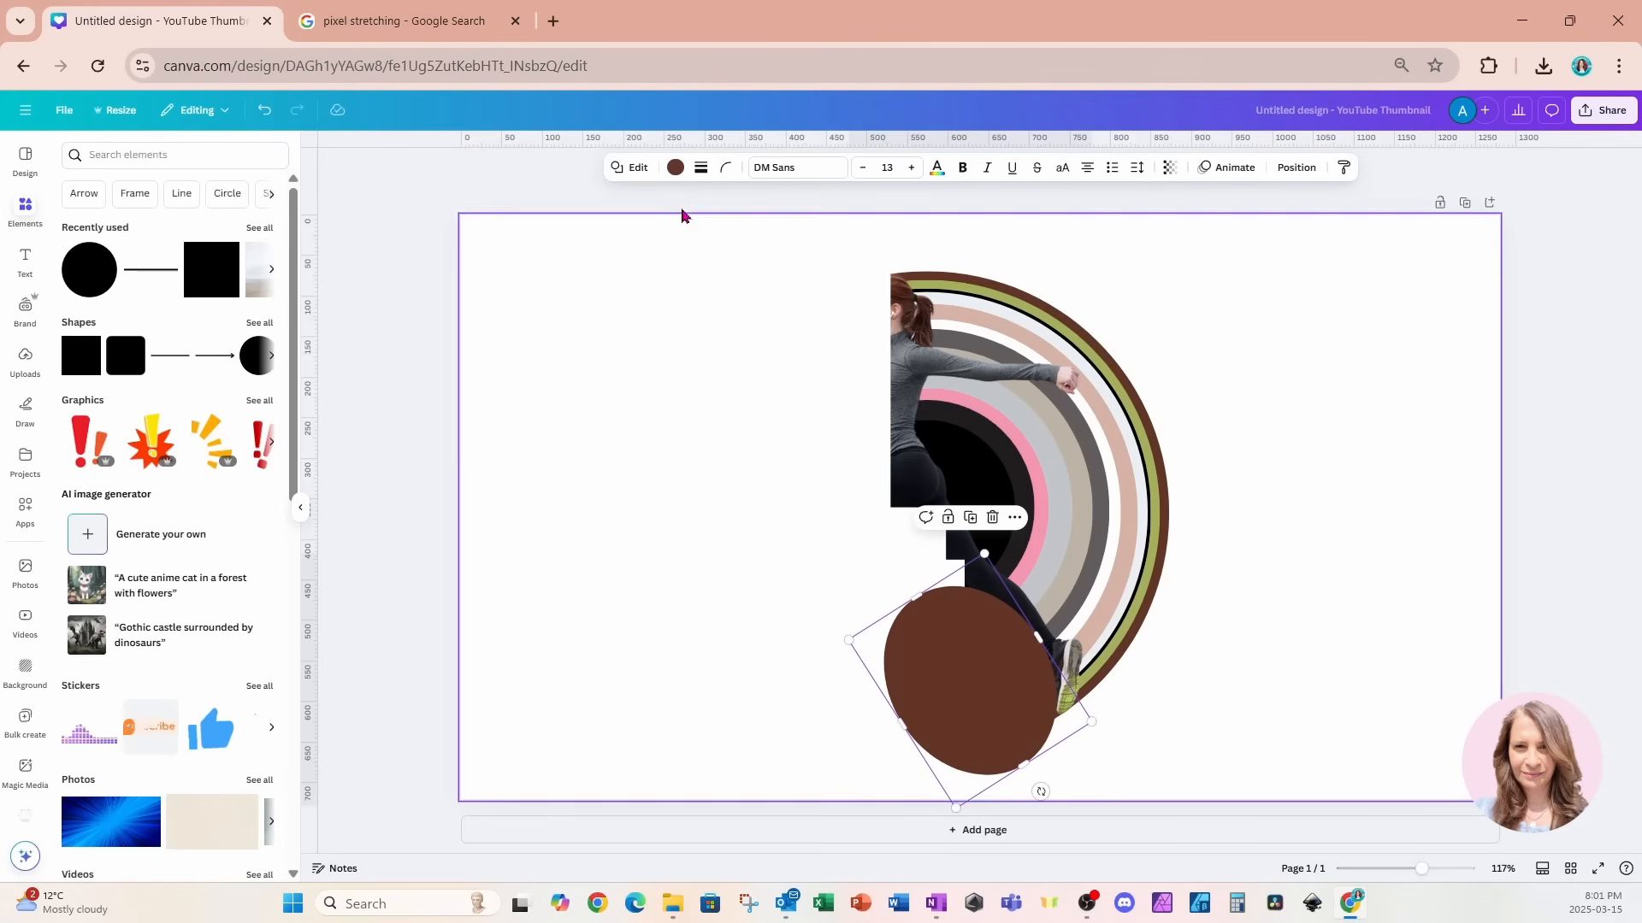
click(676, 168)
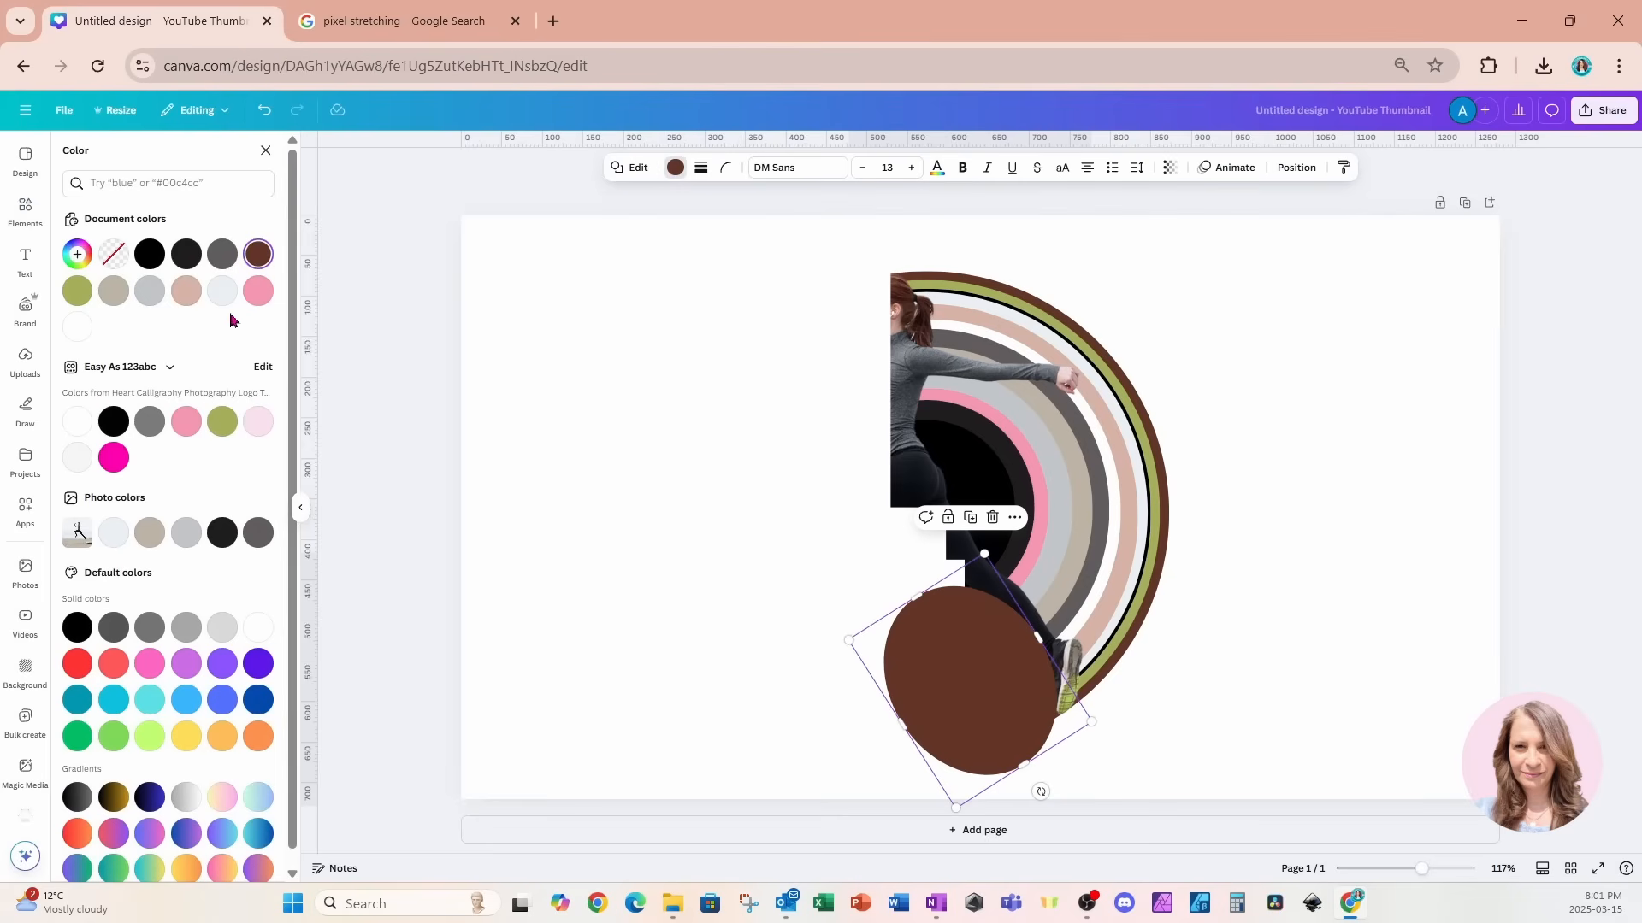
click(77, 420)
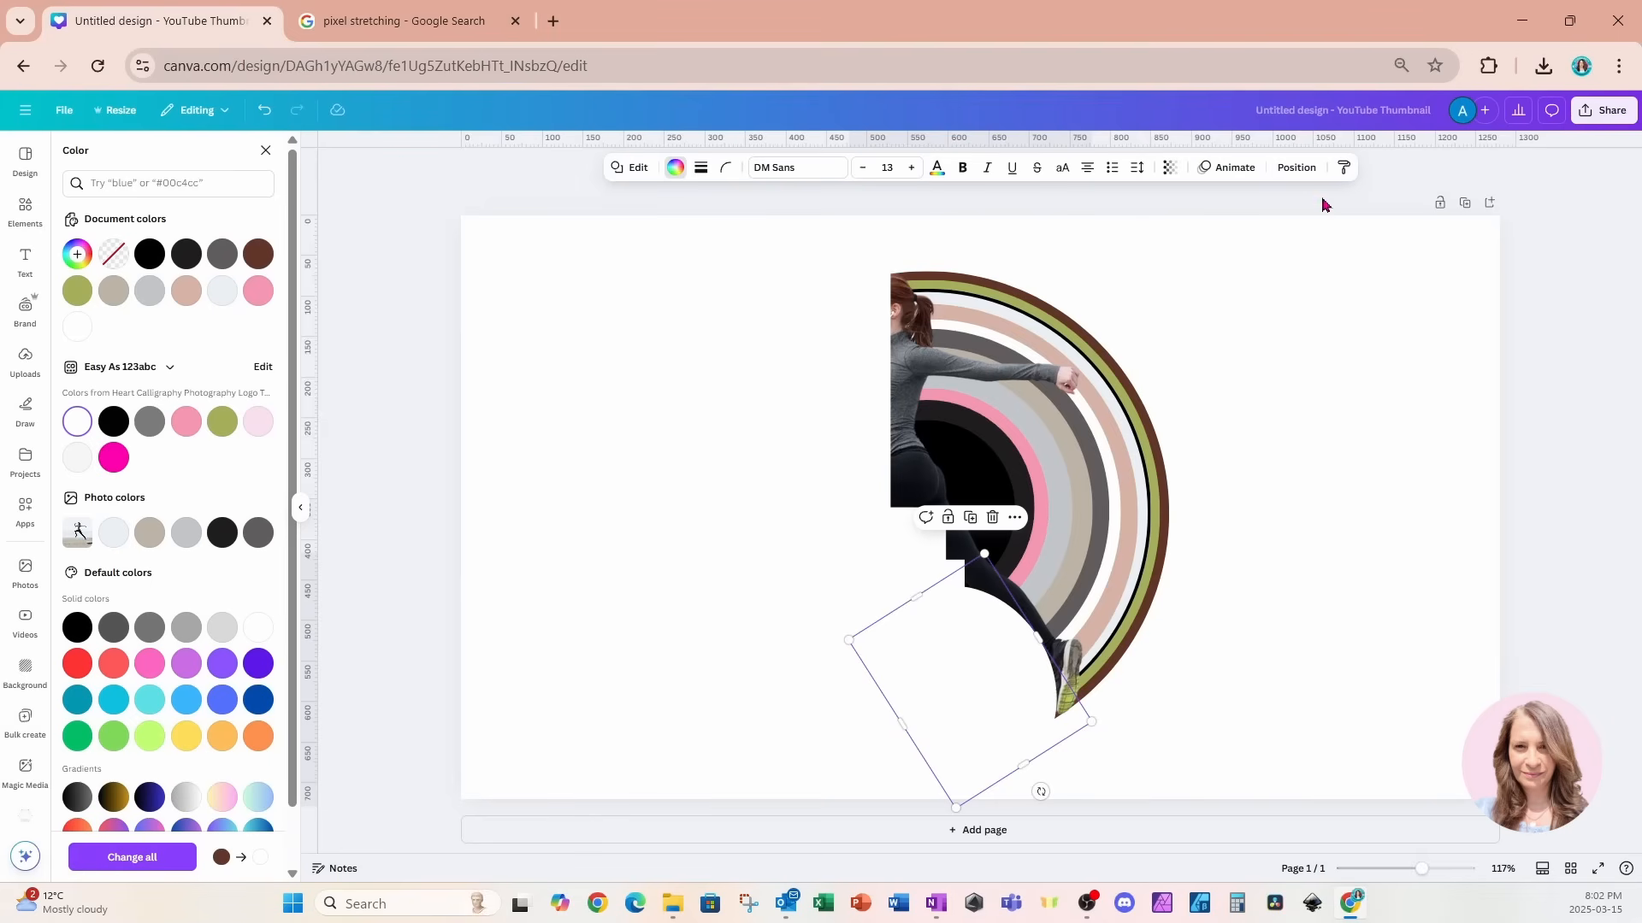
Bring the woman's photo to the front and stretch the white oval to mask the stripes beneath her trailing leg.
click(1298, 170)
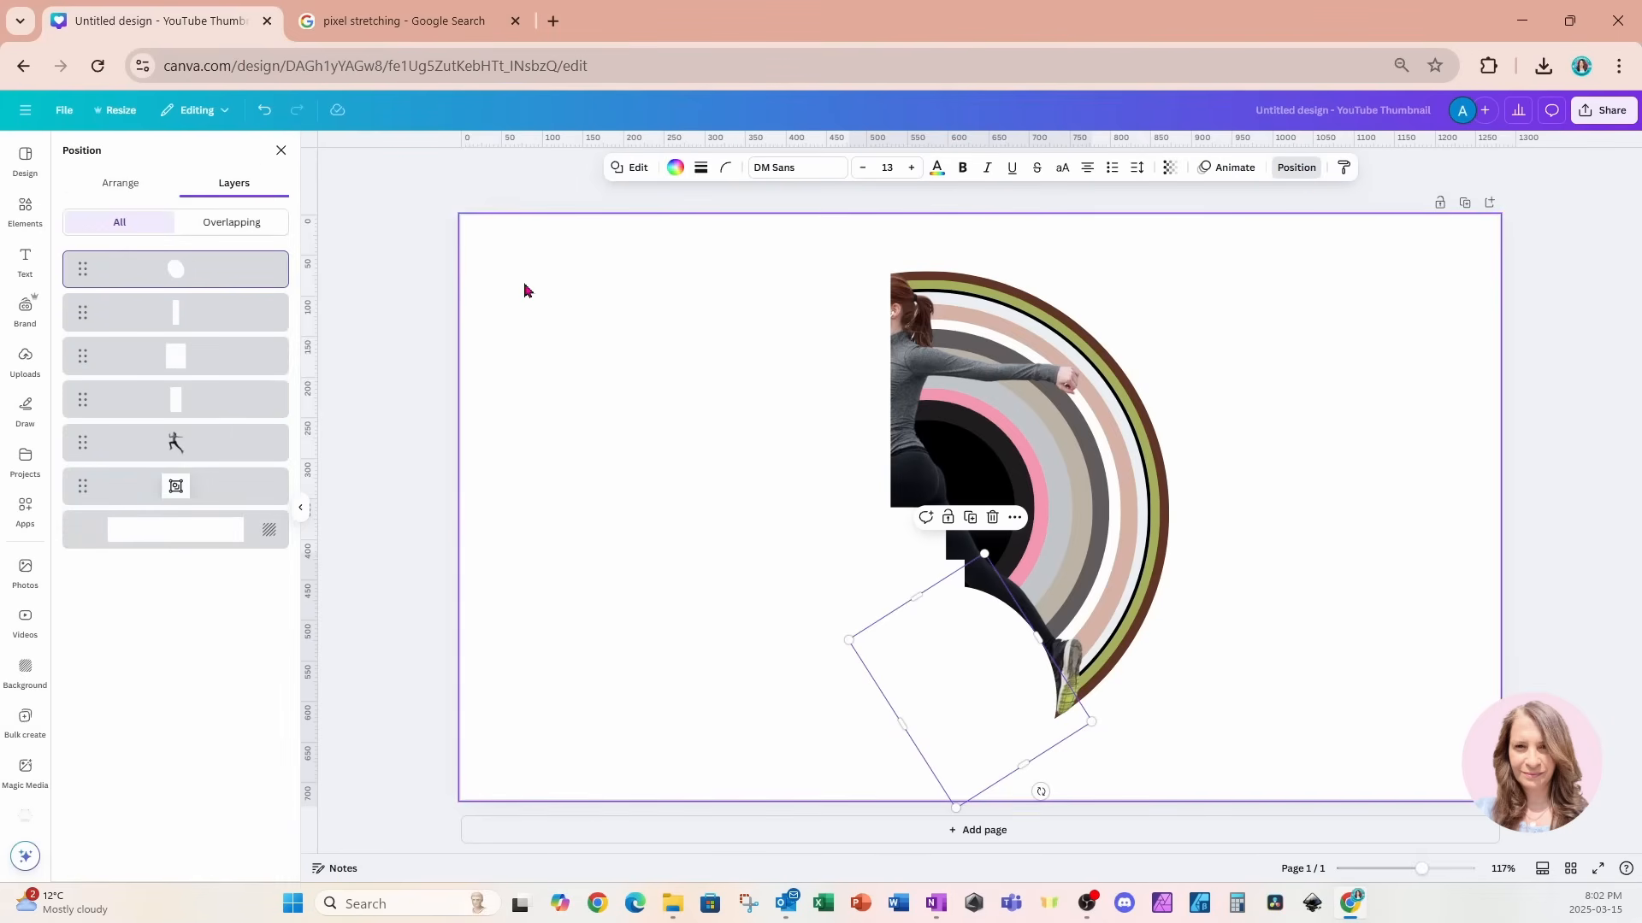
drag(213, 448, 213, 268)
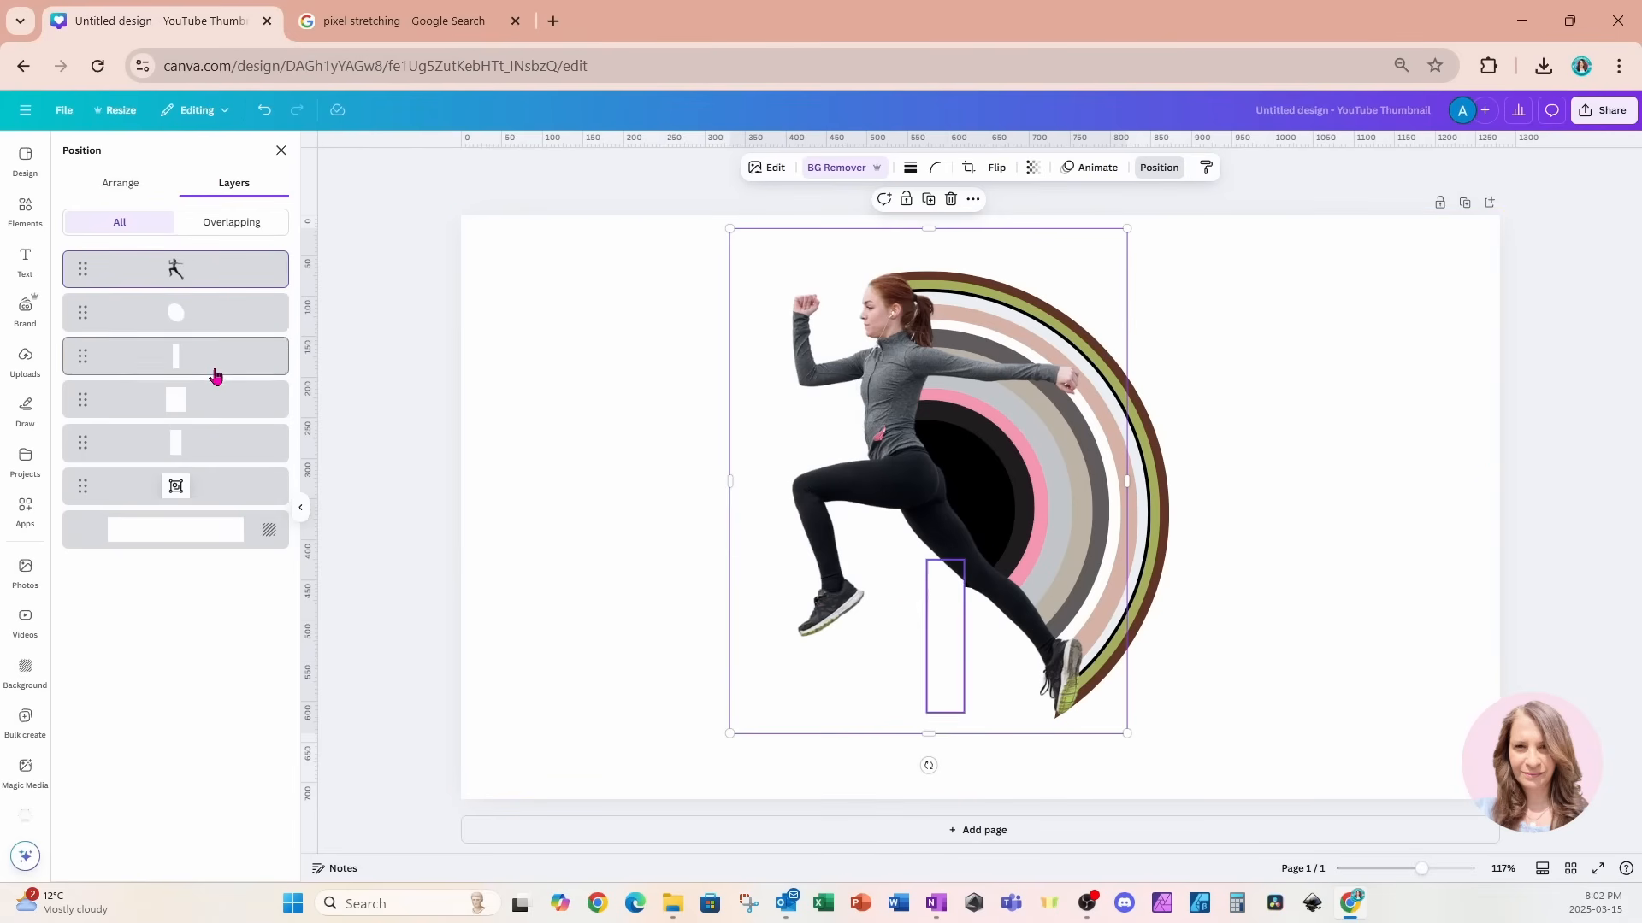
click(201, 324)
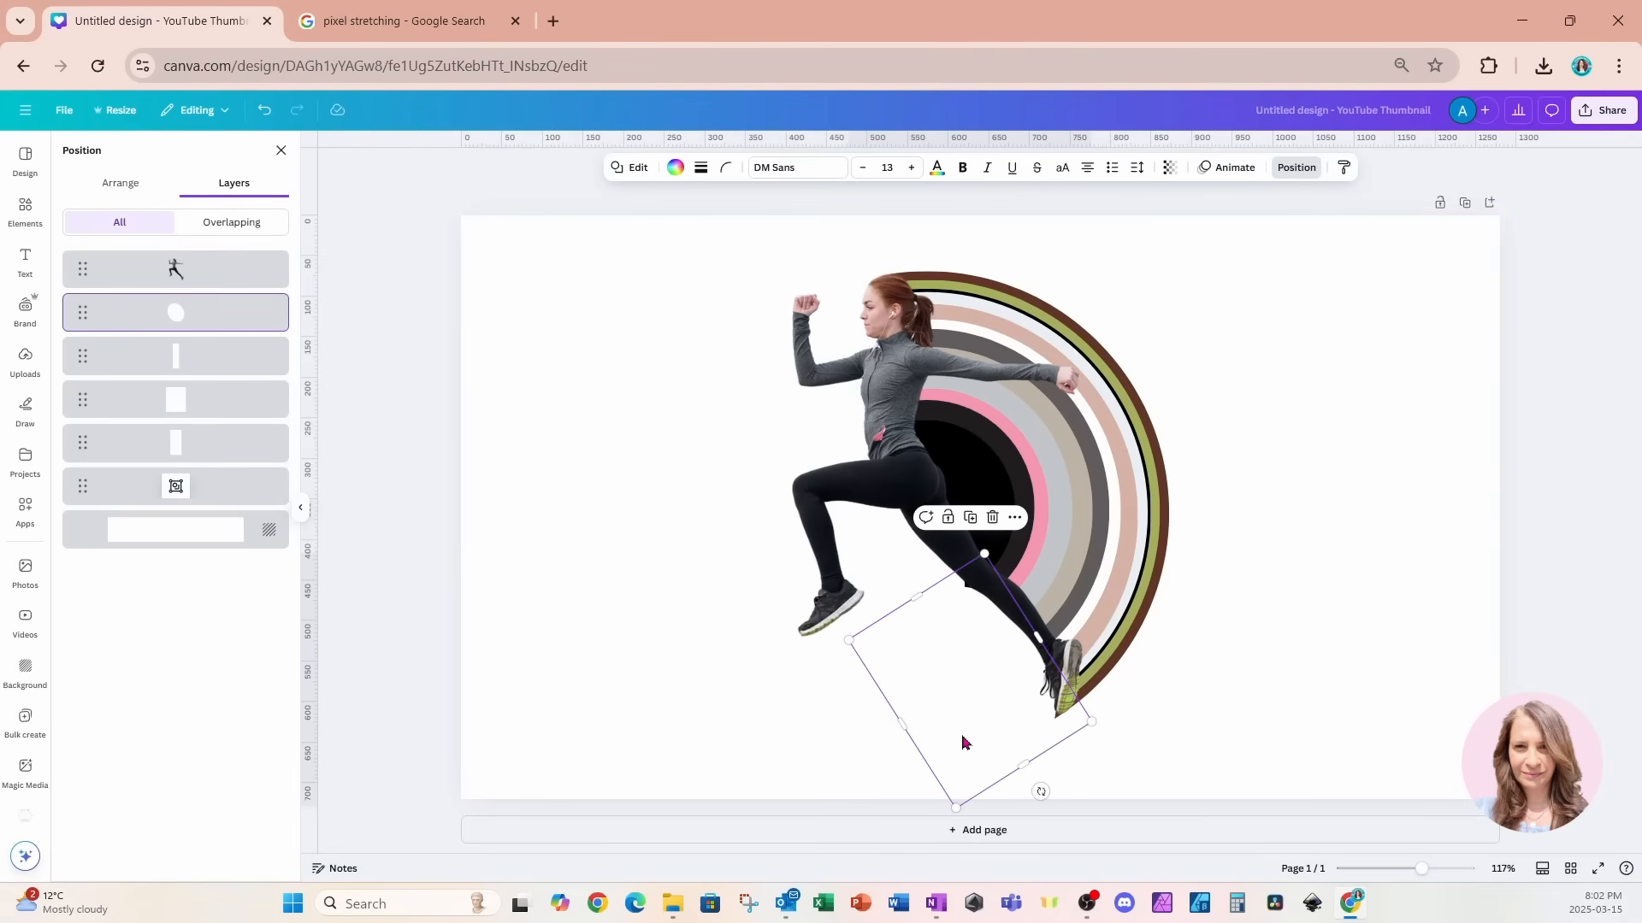
drag(963, 742, 1056, 784)
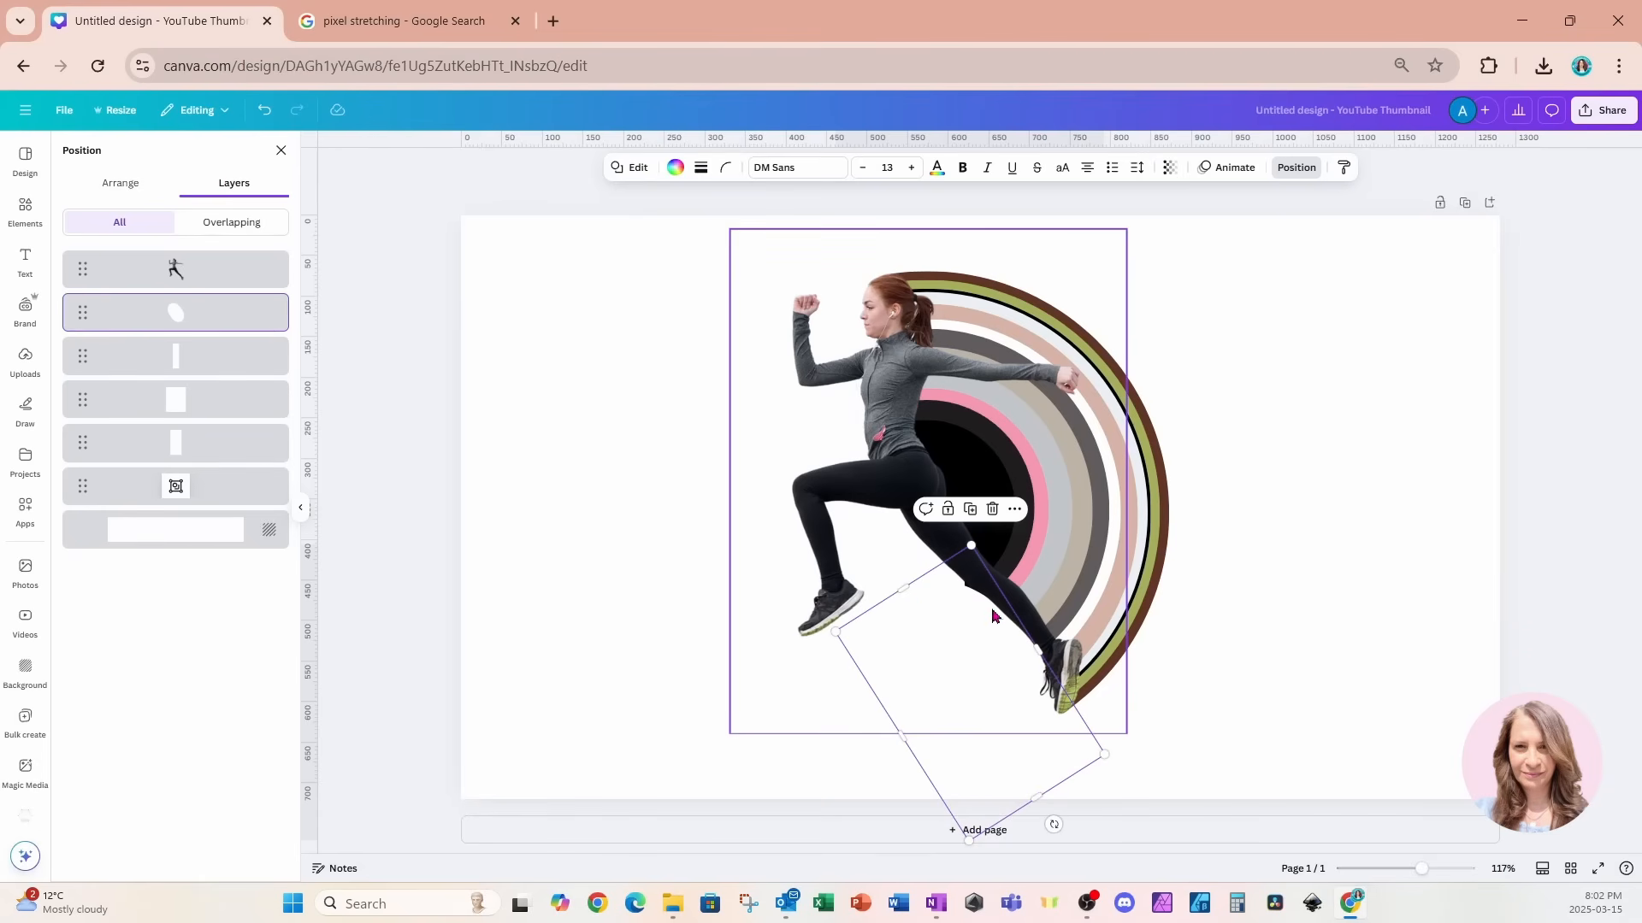
drag(902, 587, 897, 575)
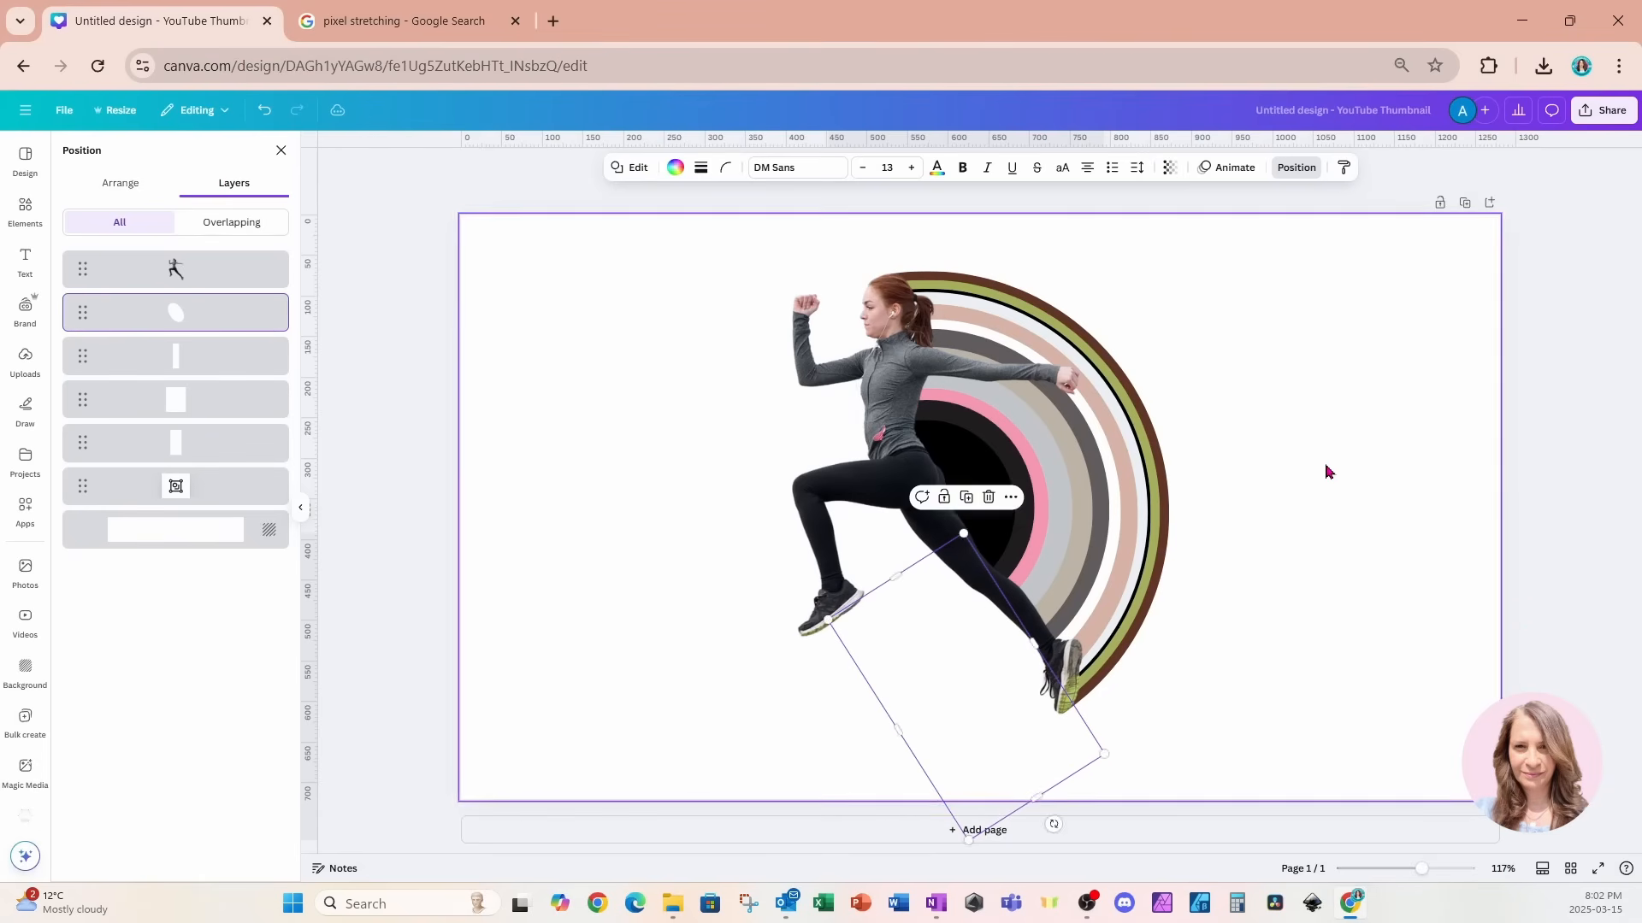
click(1342, 453)
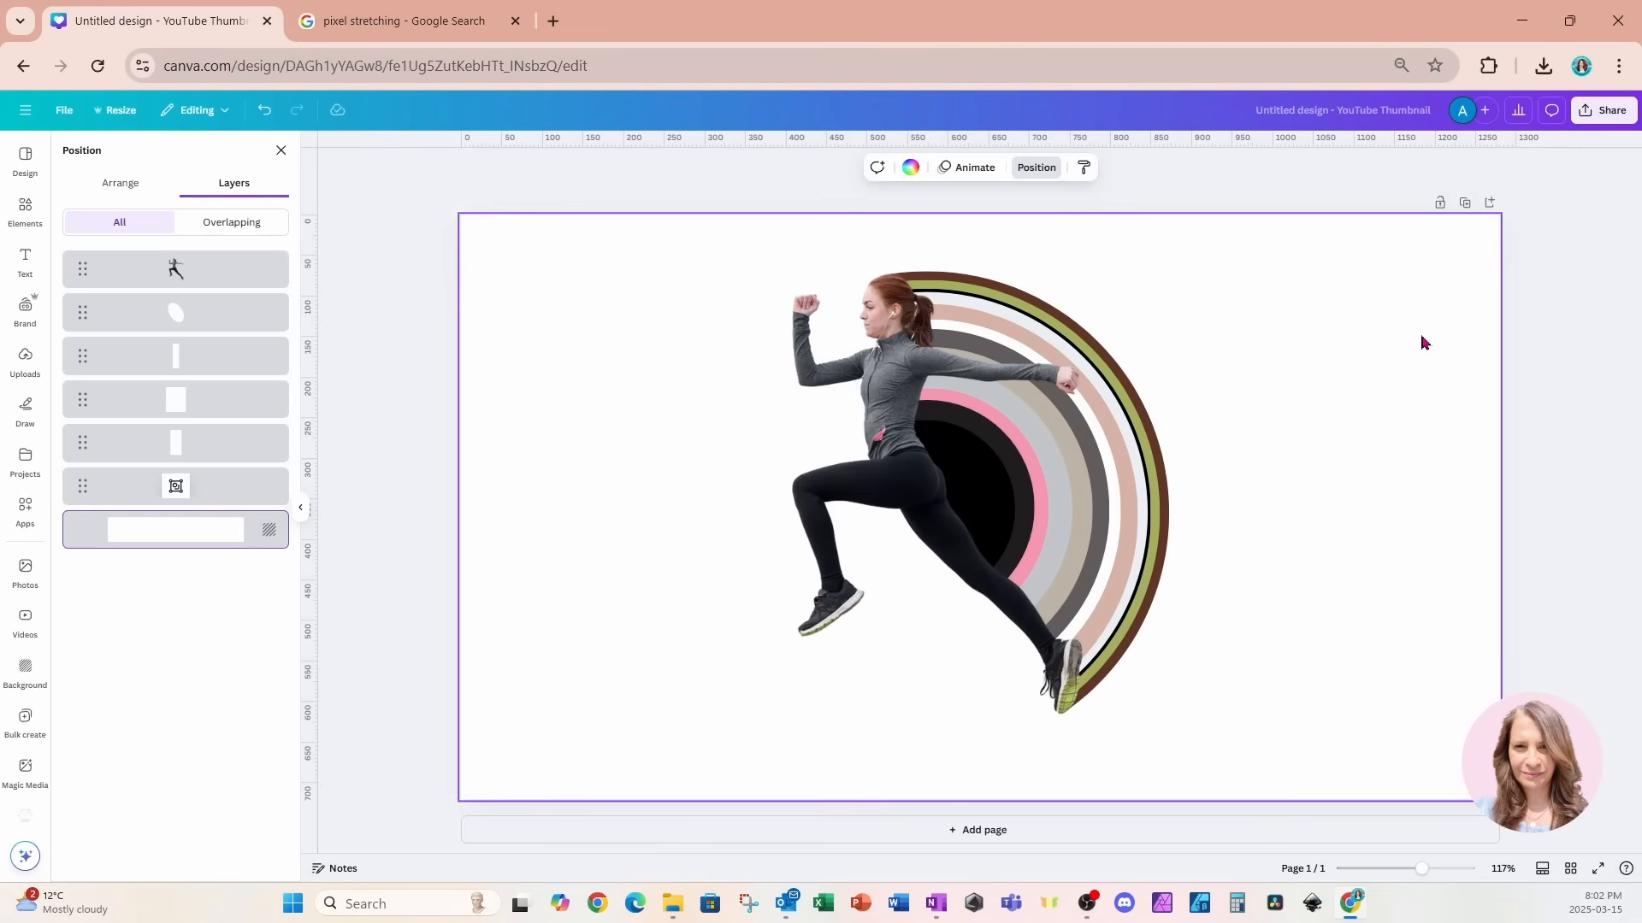
Download the finished design as a PNG at 1,280 × 720 px.
click(1605, 110)
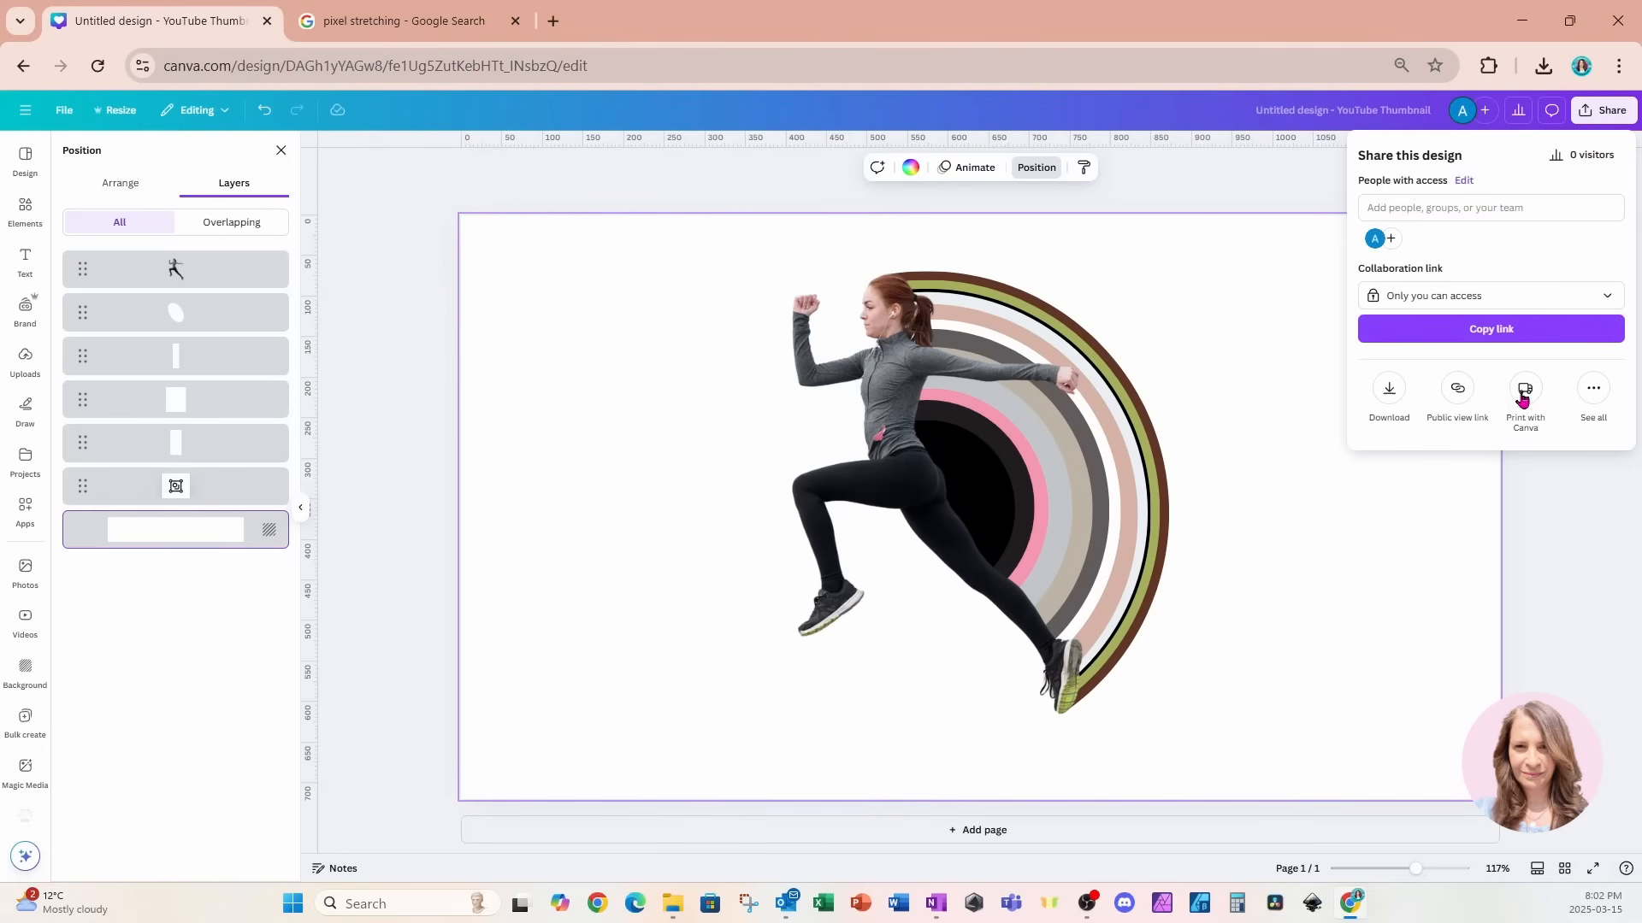
click(1391, 391)
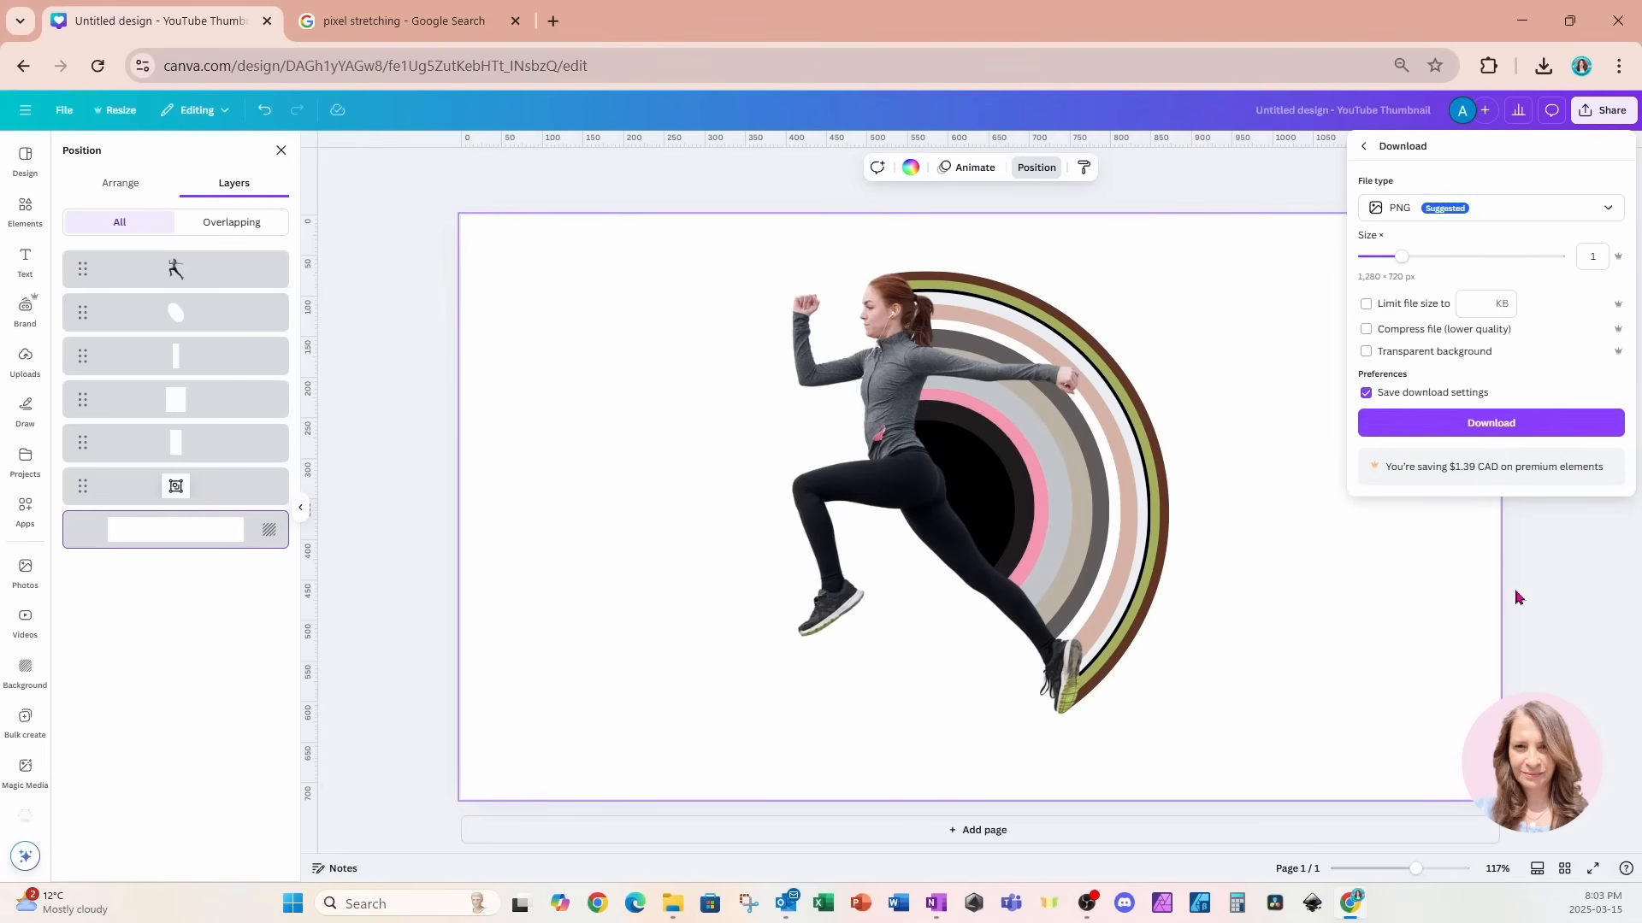
click(1412, 427)
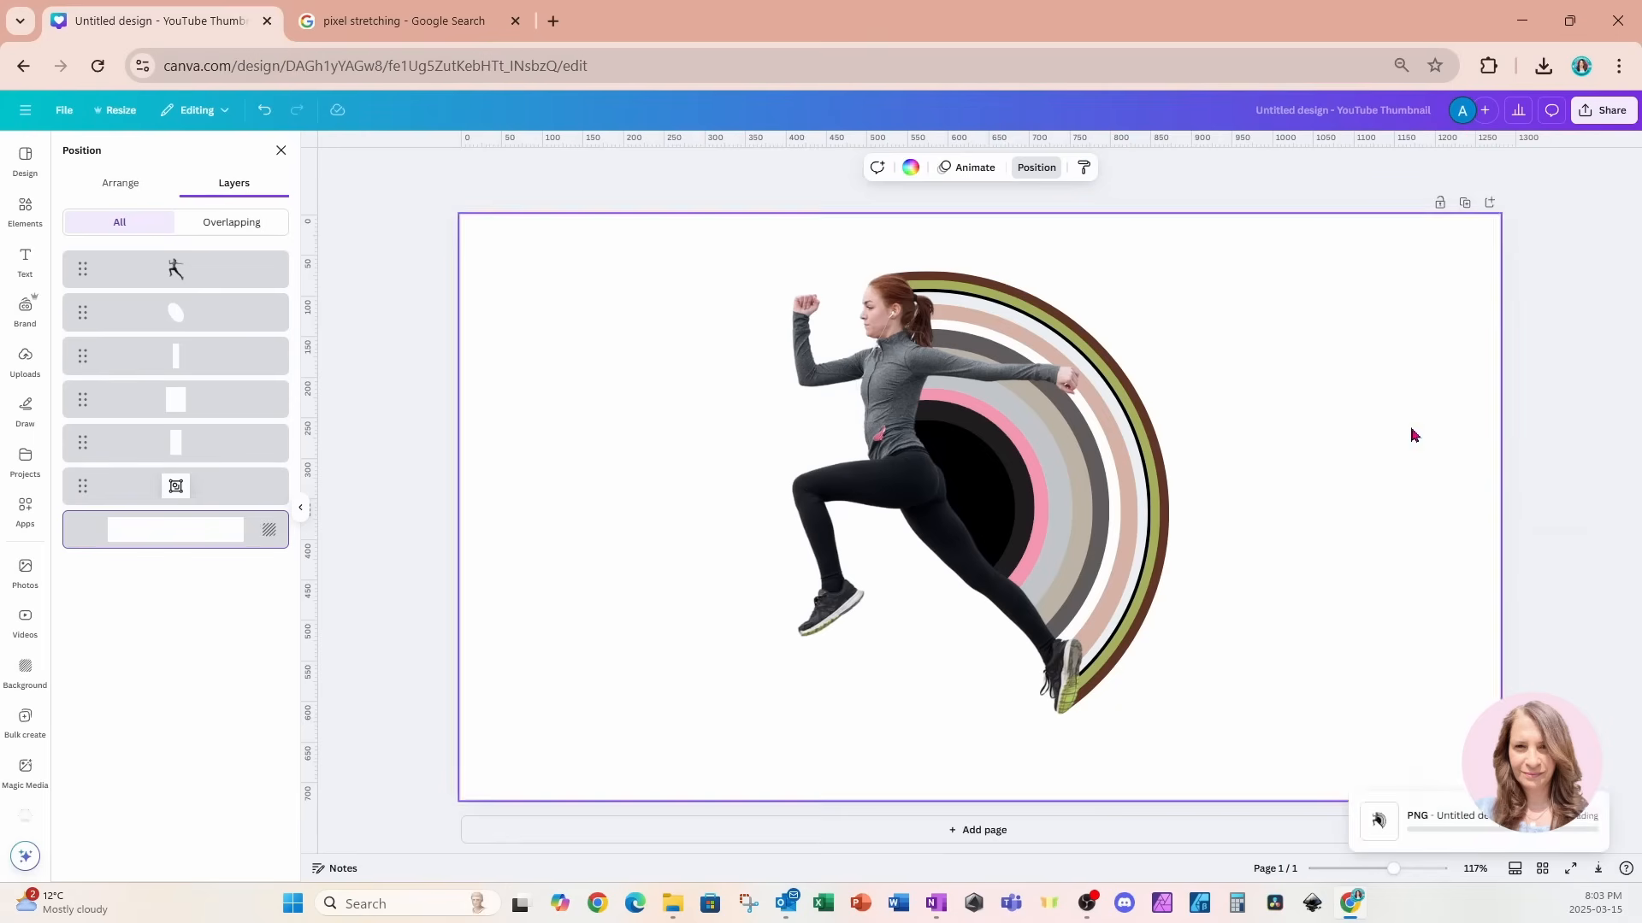
Add a second page, place the downloaded Untitled design (3).png on it, and crop the empty space from both sides of the image.
click(1010, 832)
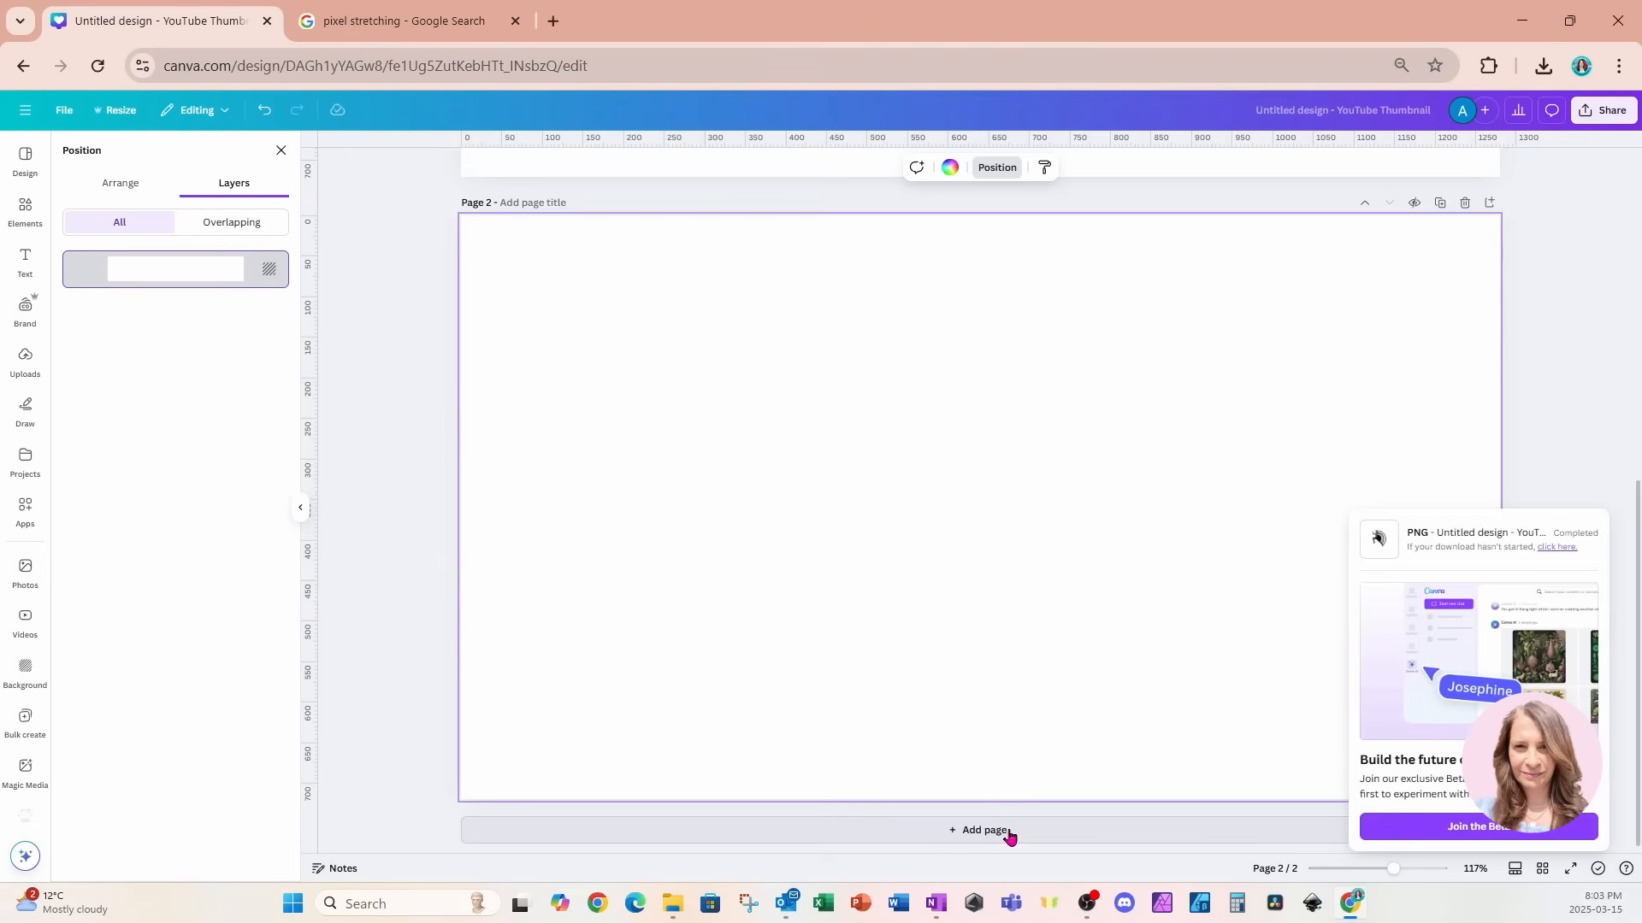
drag(1358, 119, 969, 532)
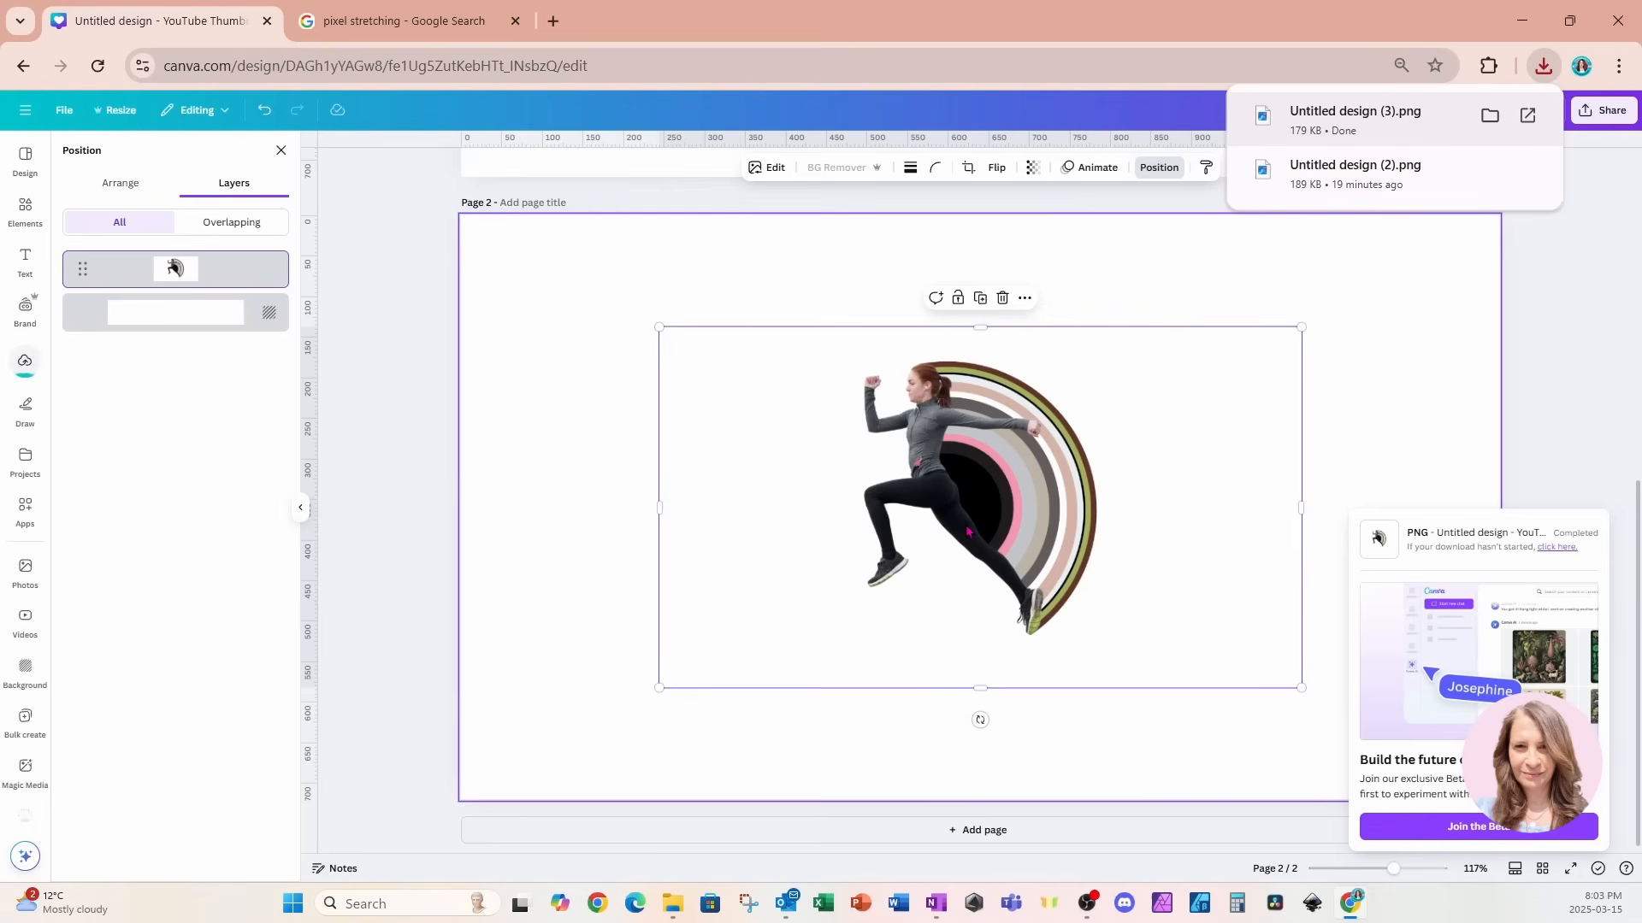
drag(1301, 508, 1144, 515)
drag(659, 505, 748, 505)
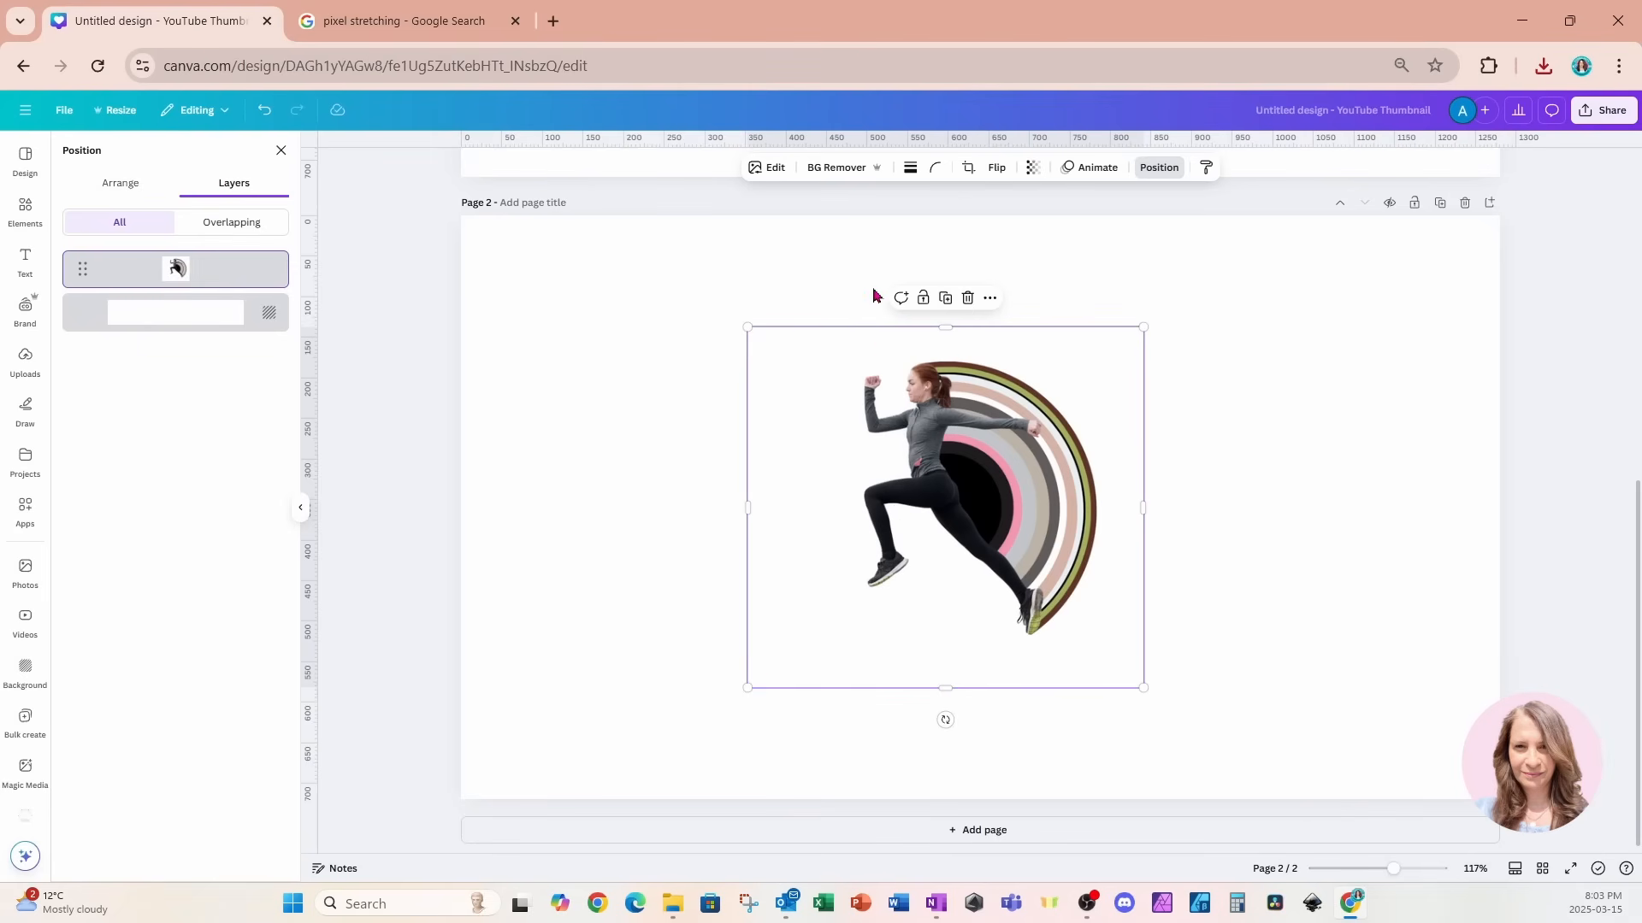
Remove the background from the placed image on page 2 and enlarge it.
click(846, 171)
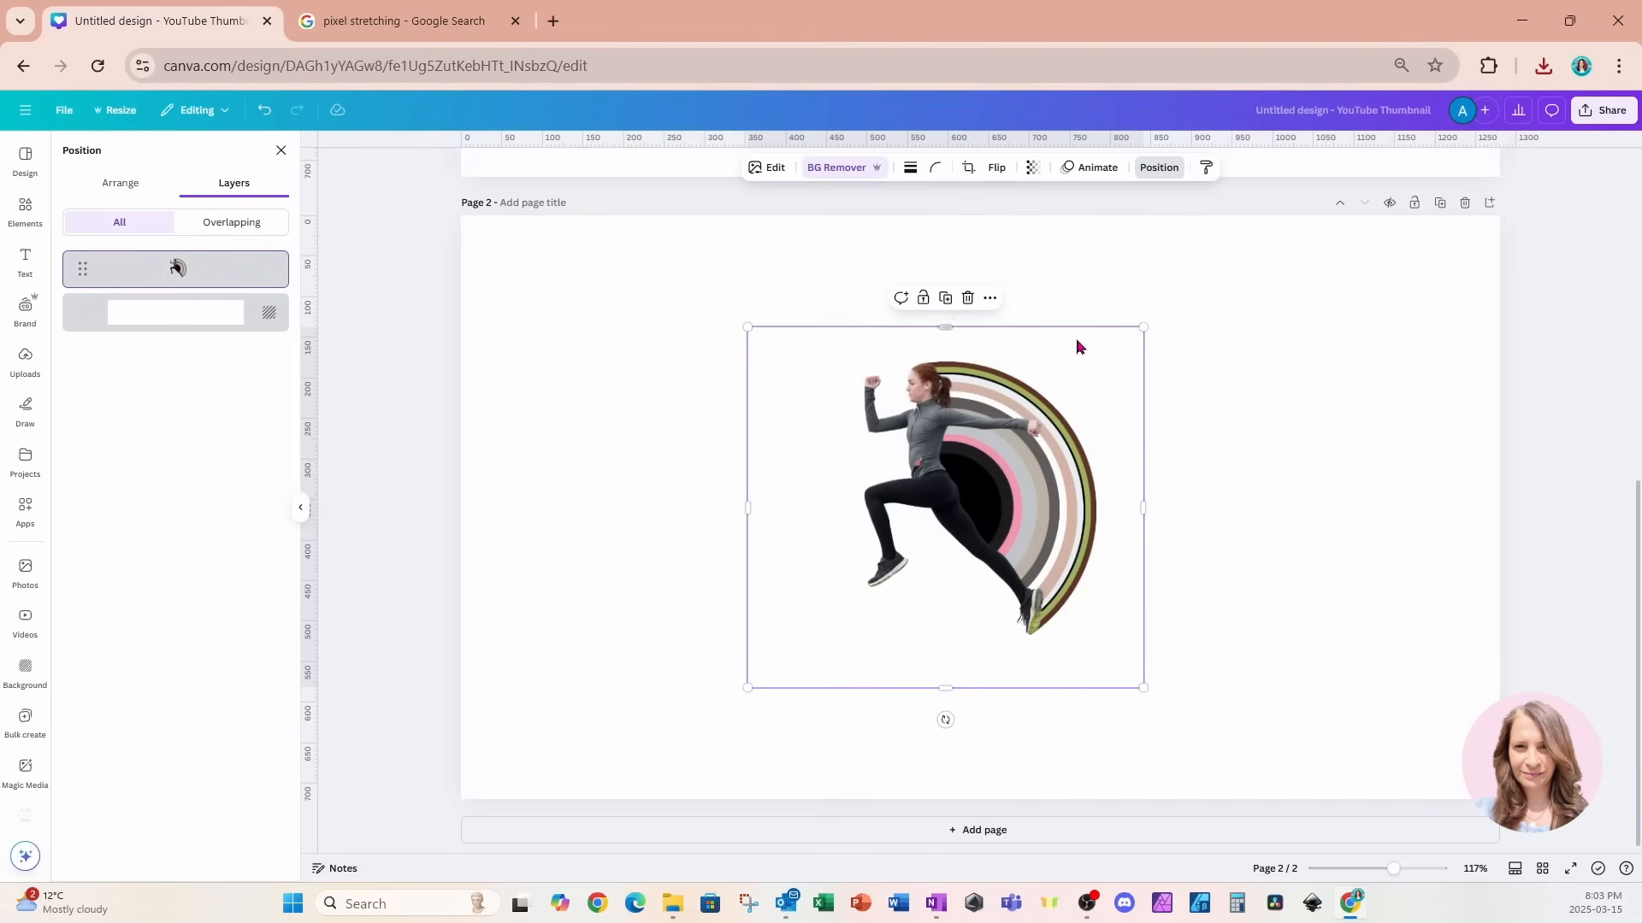
drag(1144, 688, 1231, 768)
drag(749, 327, 667, 285)
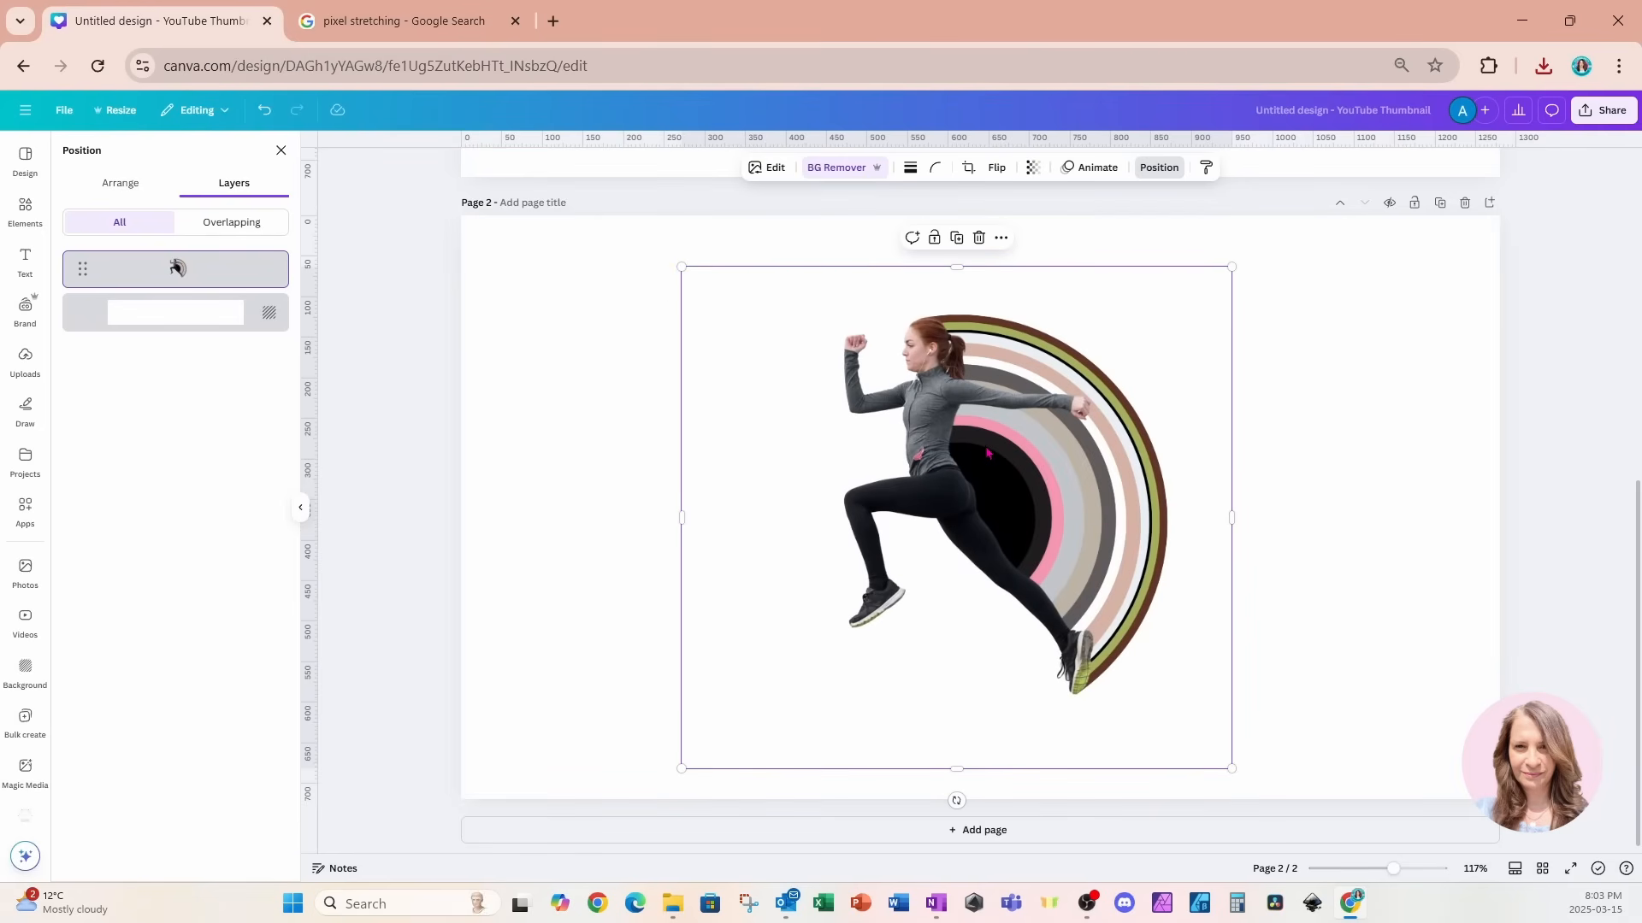
Restore the white stripe erased from the arcs behind the woman, using the background remover's Restore brush at size 49.
click(831, 170)
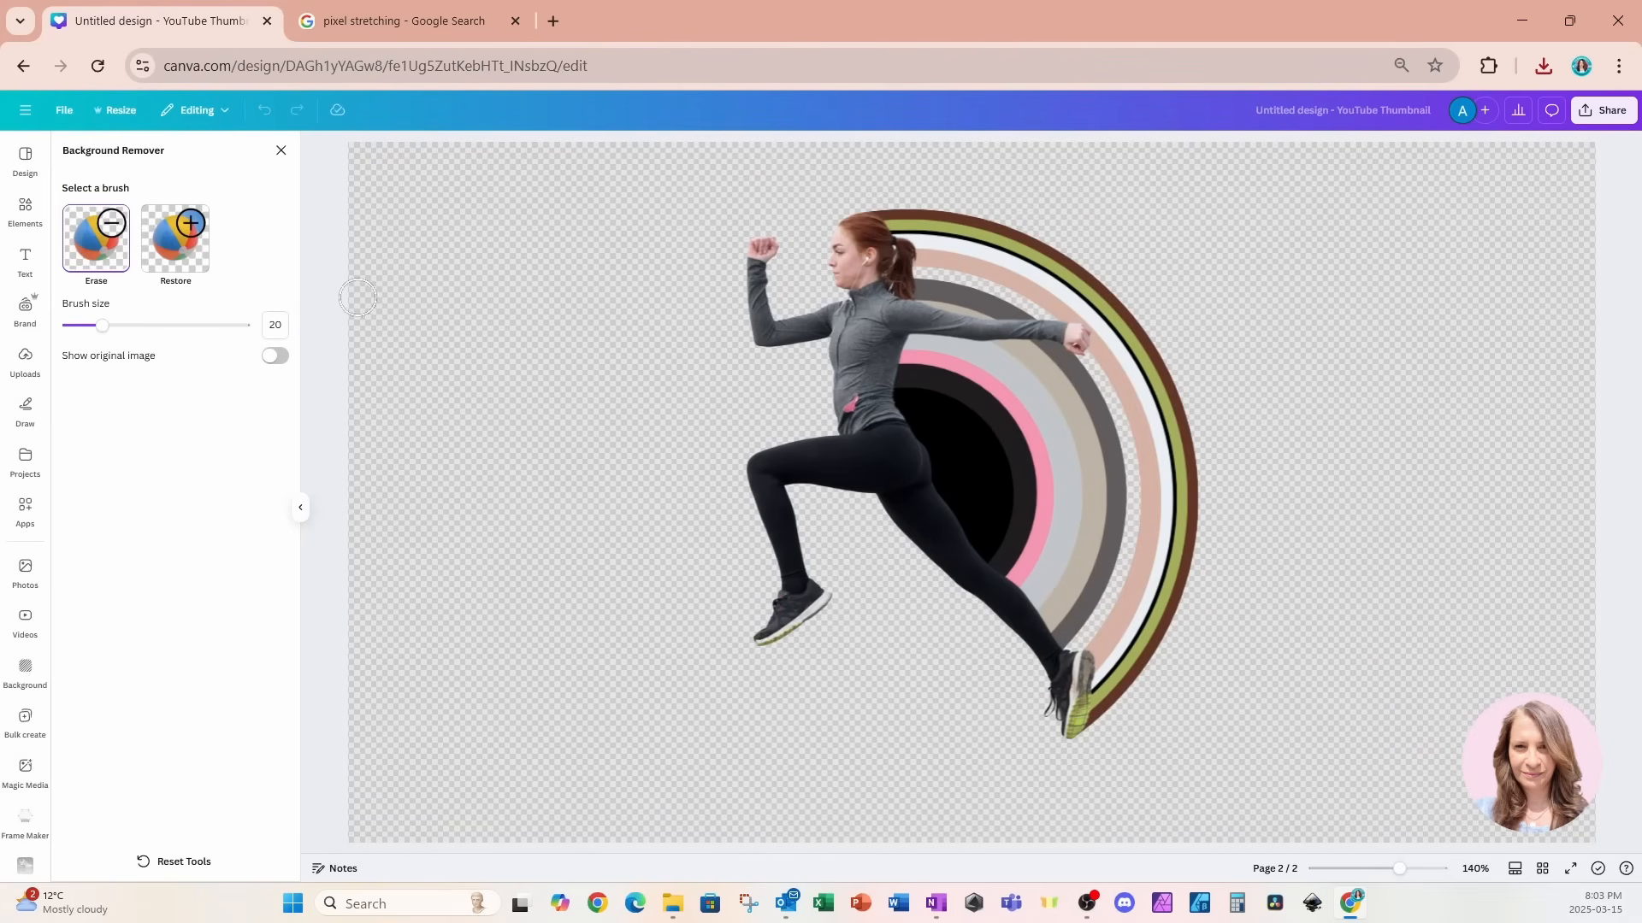
click(190, 264)
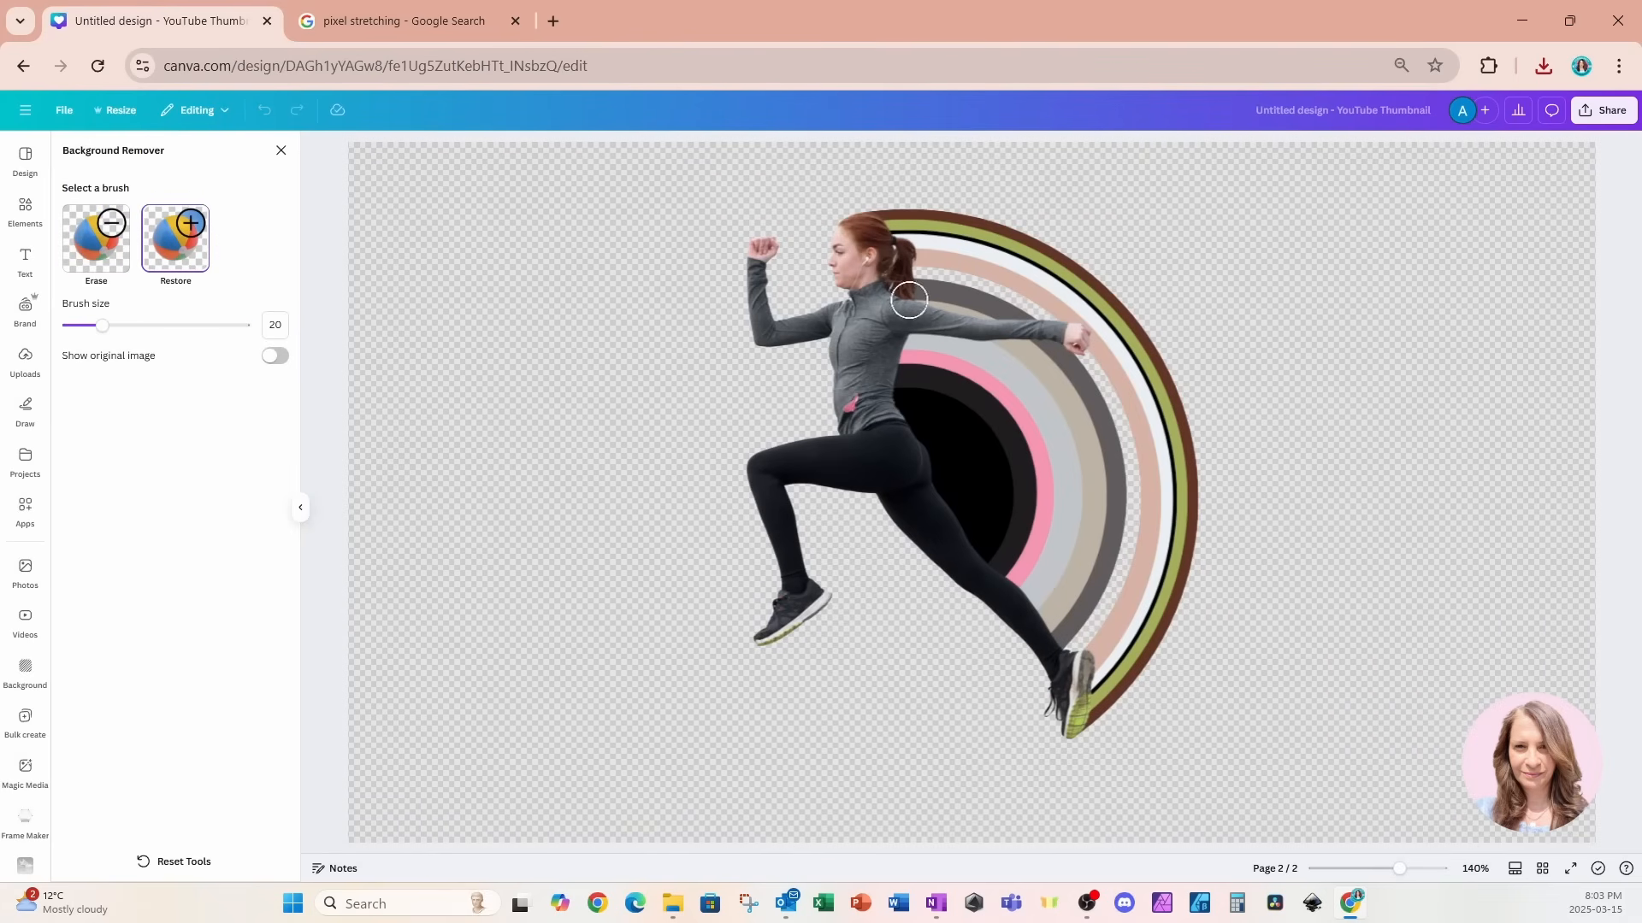
drag(106, 329, 153, 332)
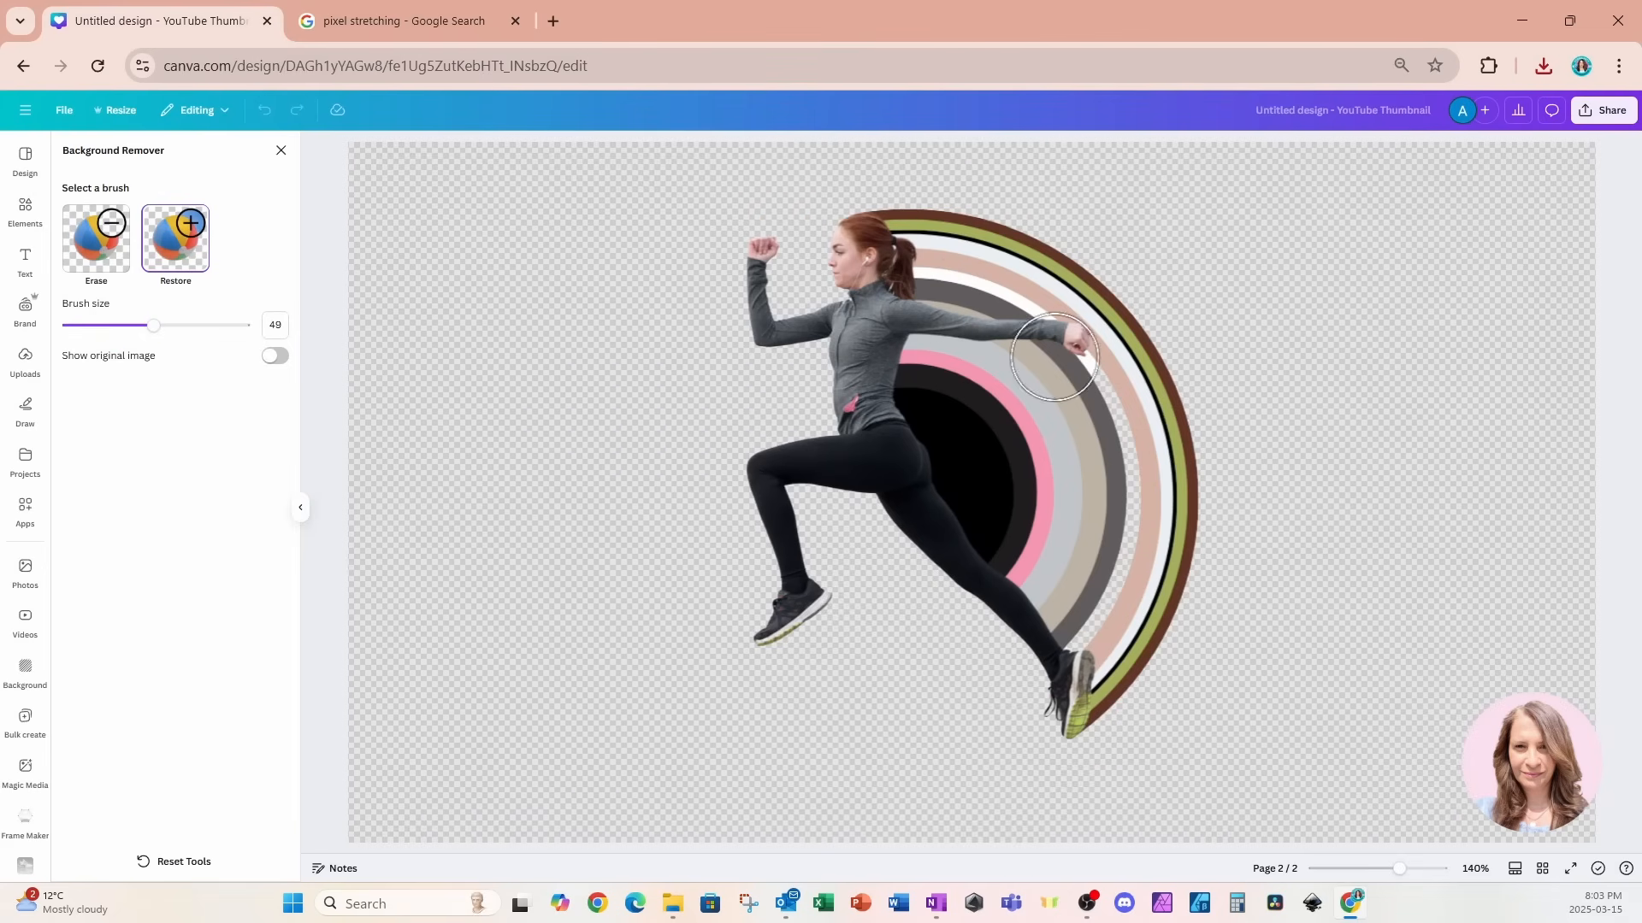
mouse_move(1054, 358)
mouse_down()
mouse_move(1103, 449)
mouse_move(1111, 555)
mouse_move(1090, 622)
mouse_up()
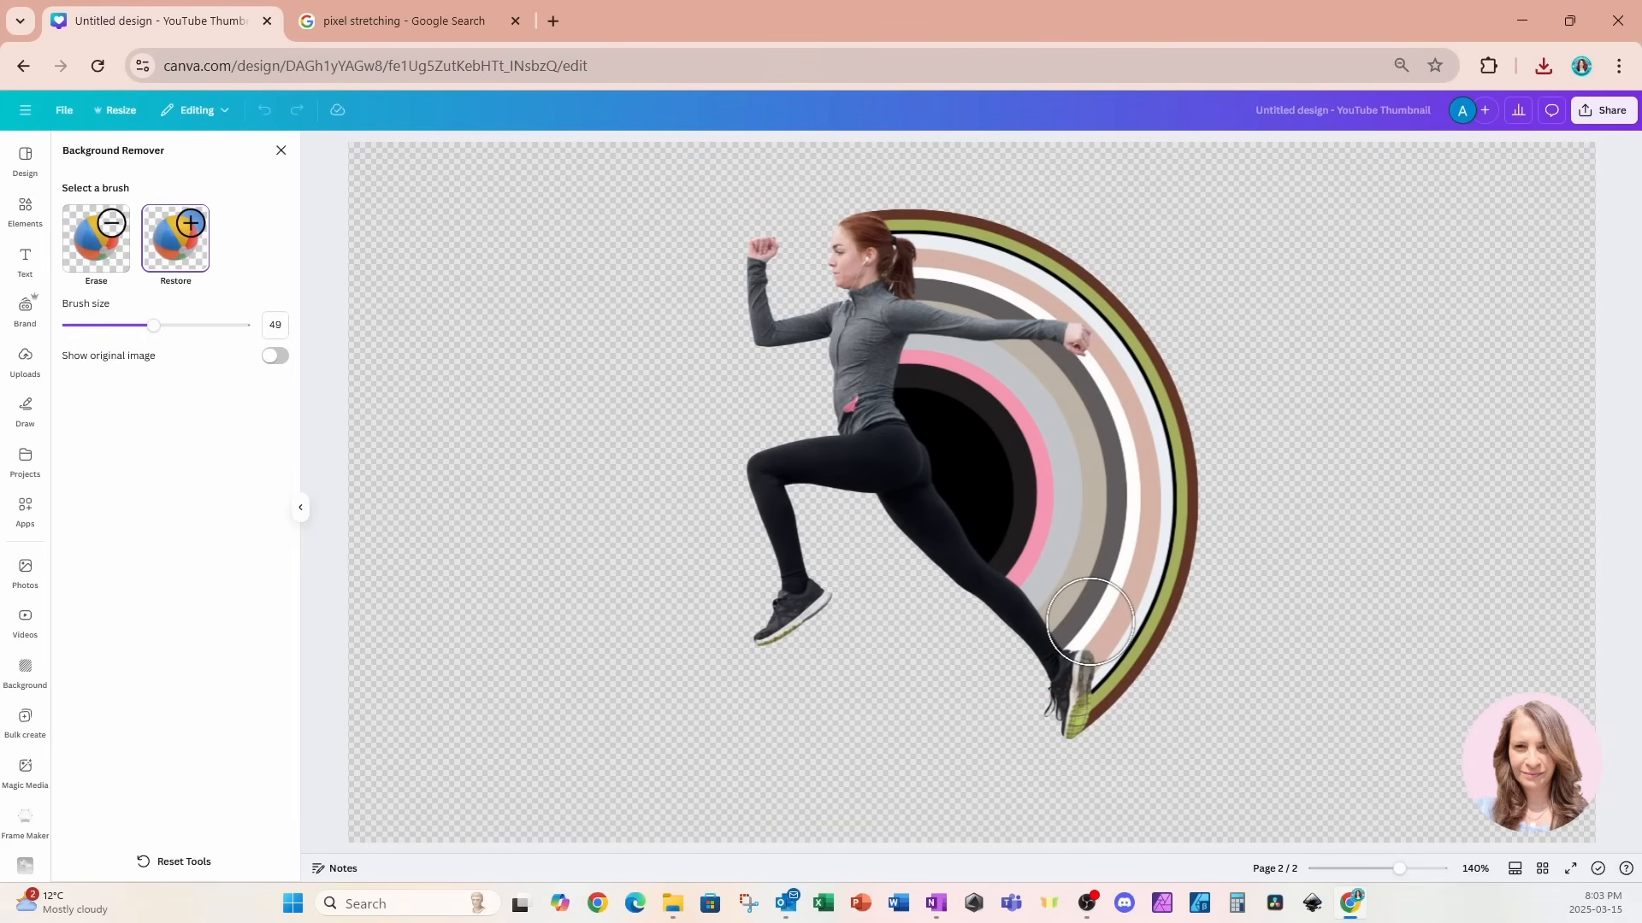
click(280, 150)
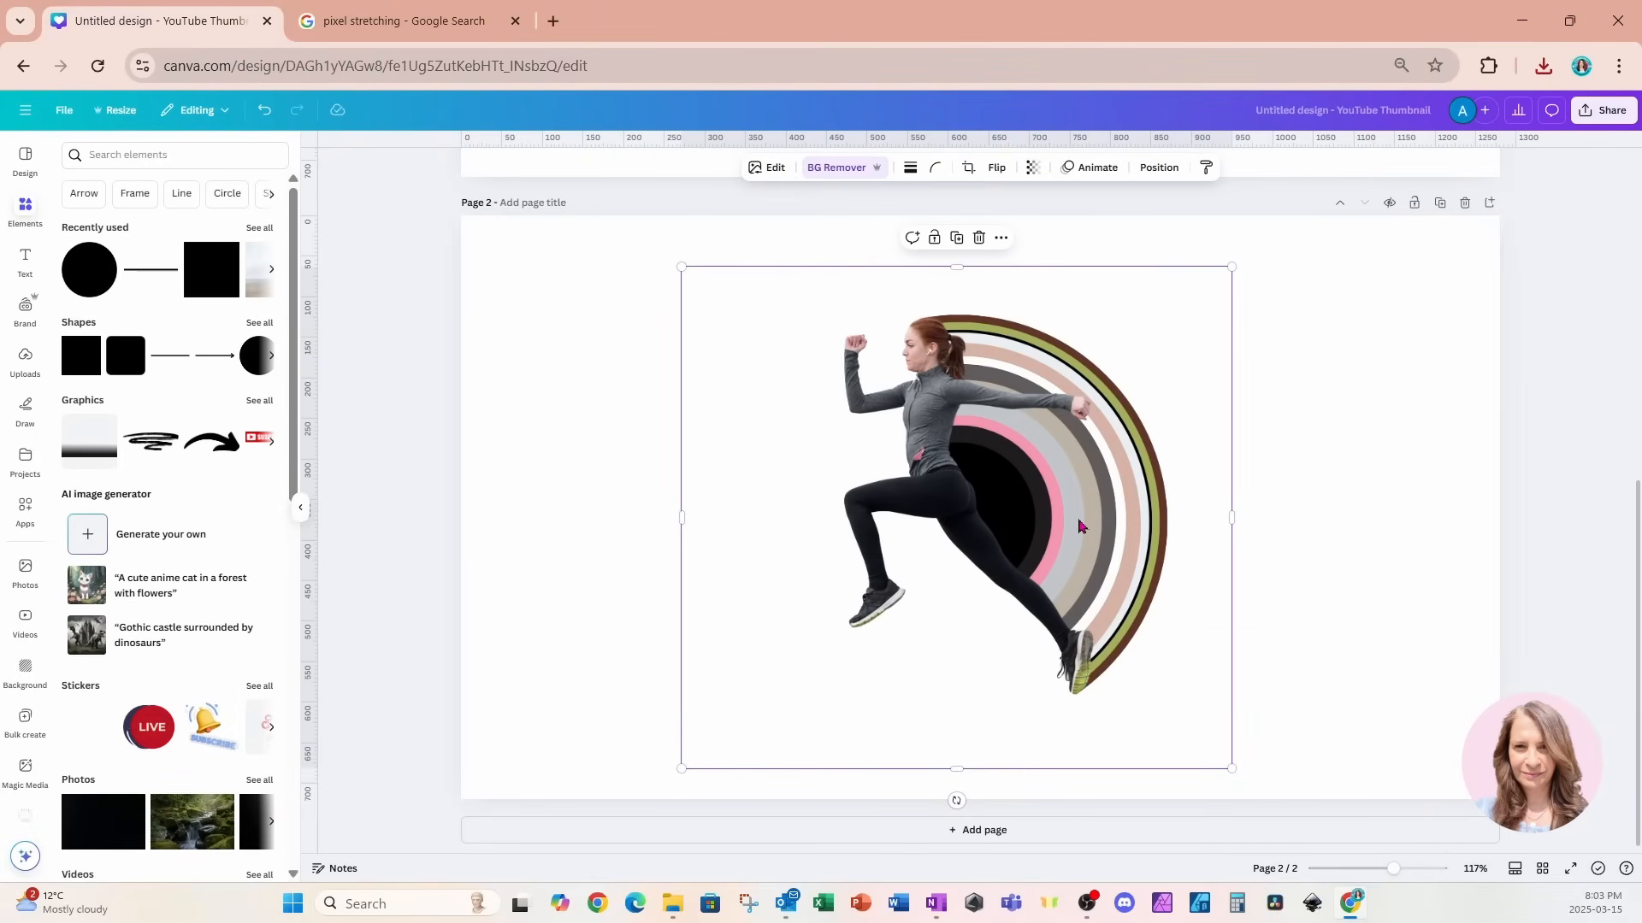
Copy the grouped concentric circles from page 1 and paste them onto page 2.
scroll(1078, 526, up, 4)
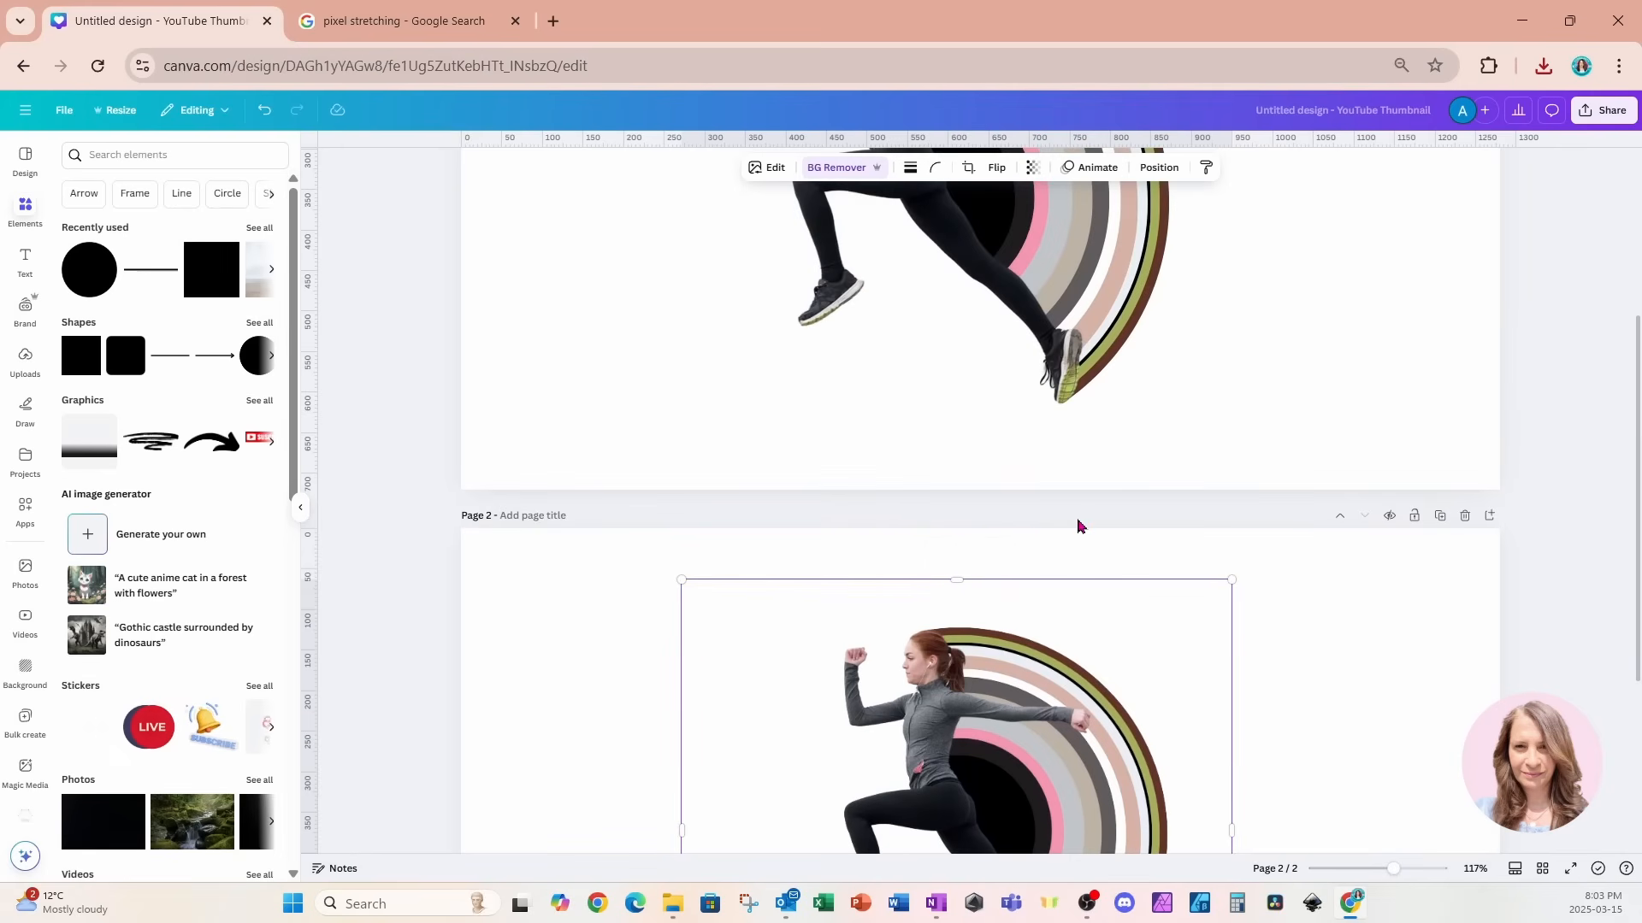
scroll(1077, 526, up, 1)
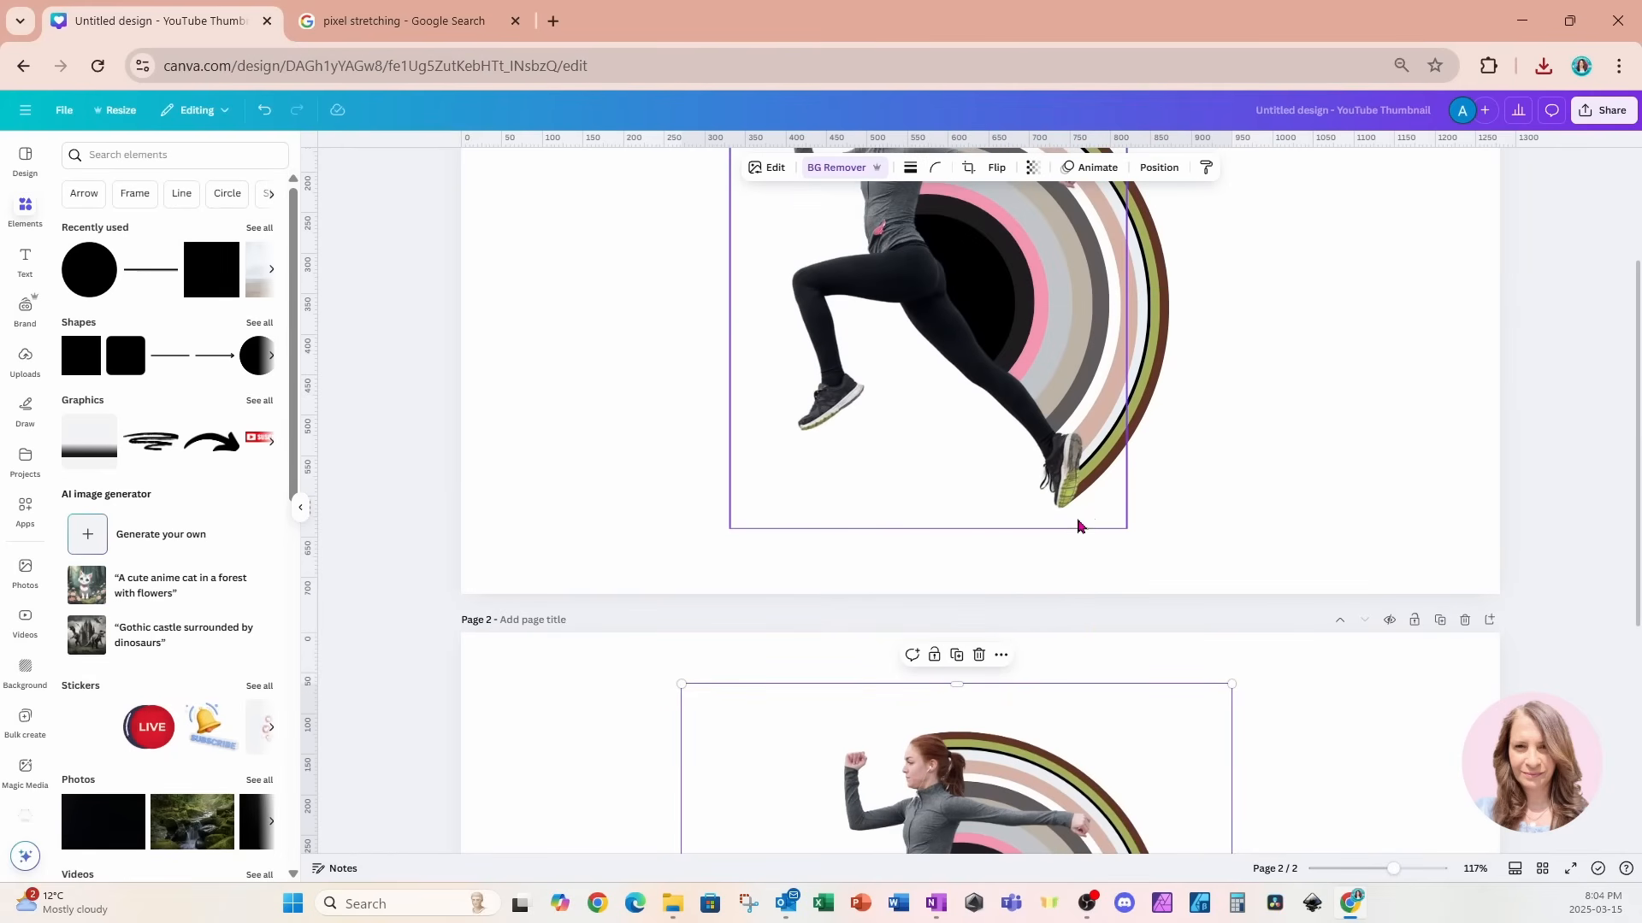
click(1155, 359)
click(1158, 360)
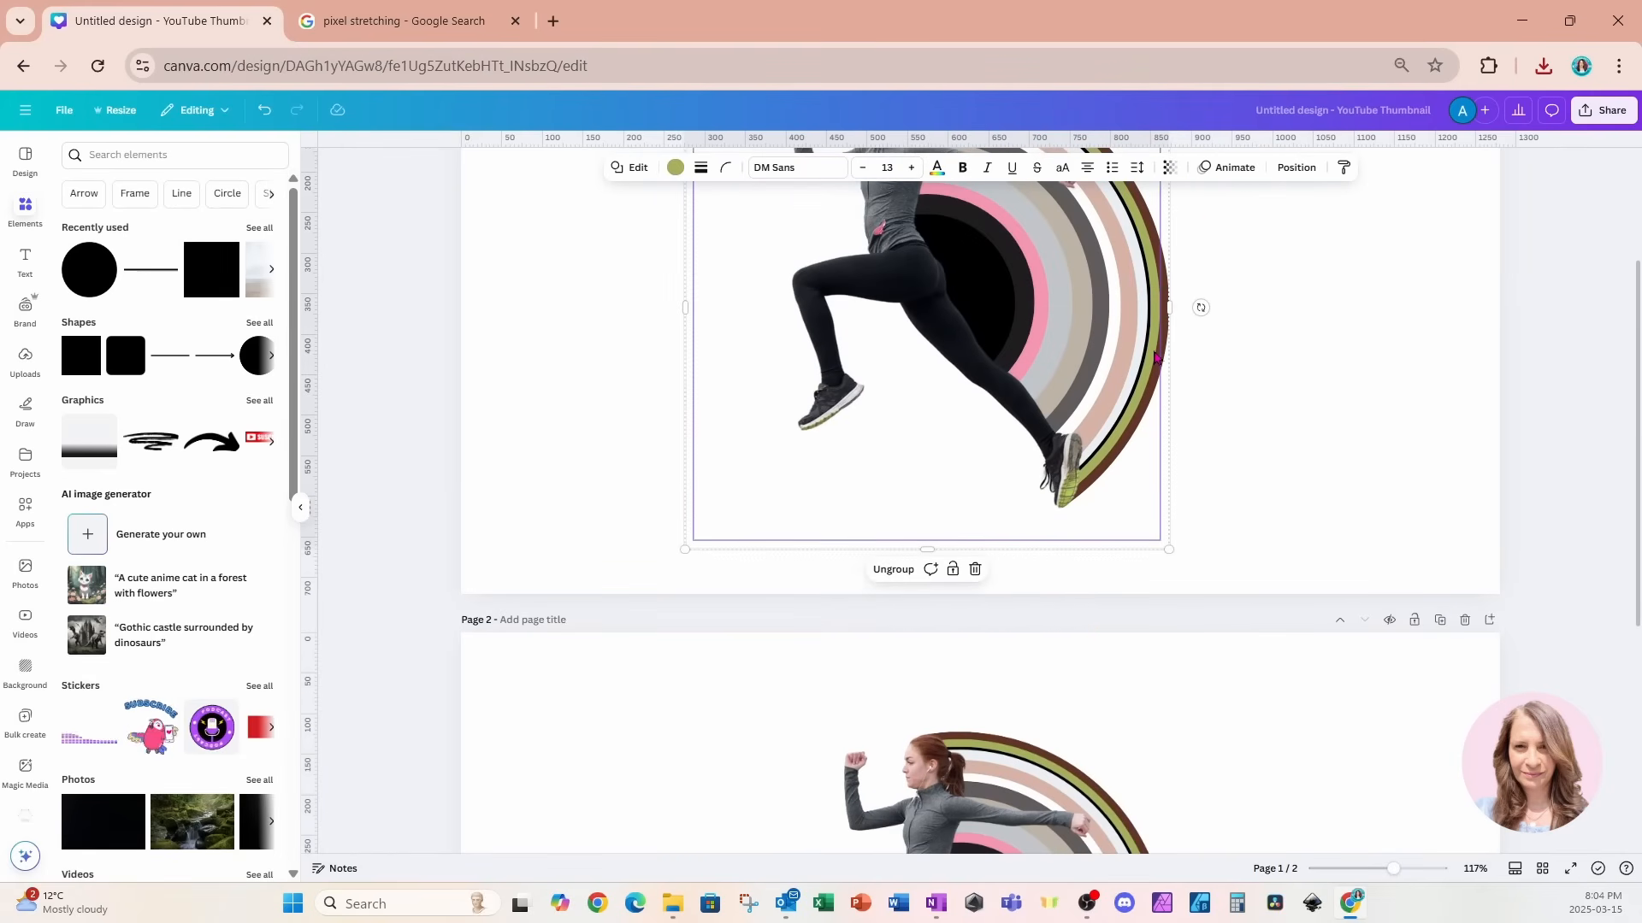
scroll(1158, 359, up, 2)
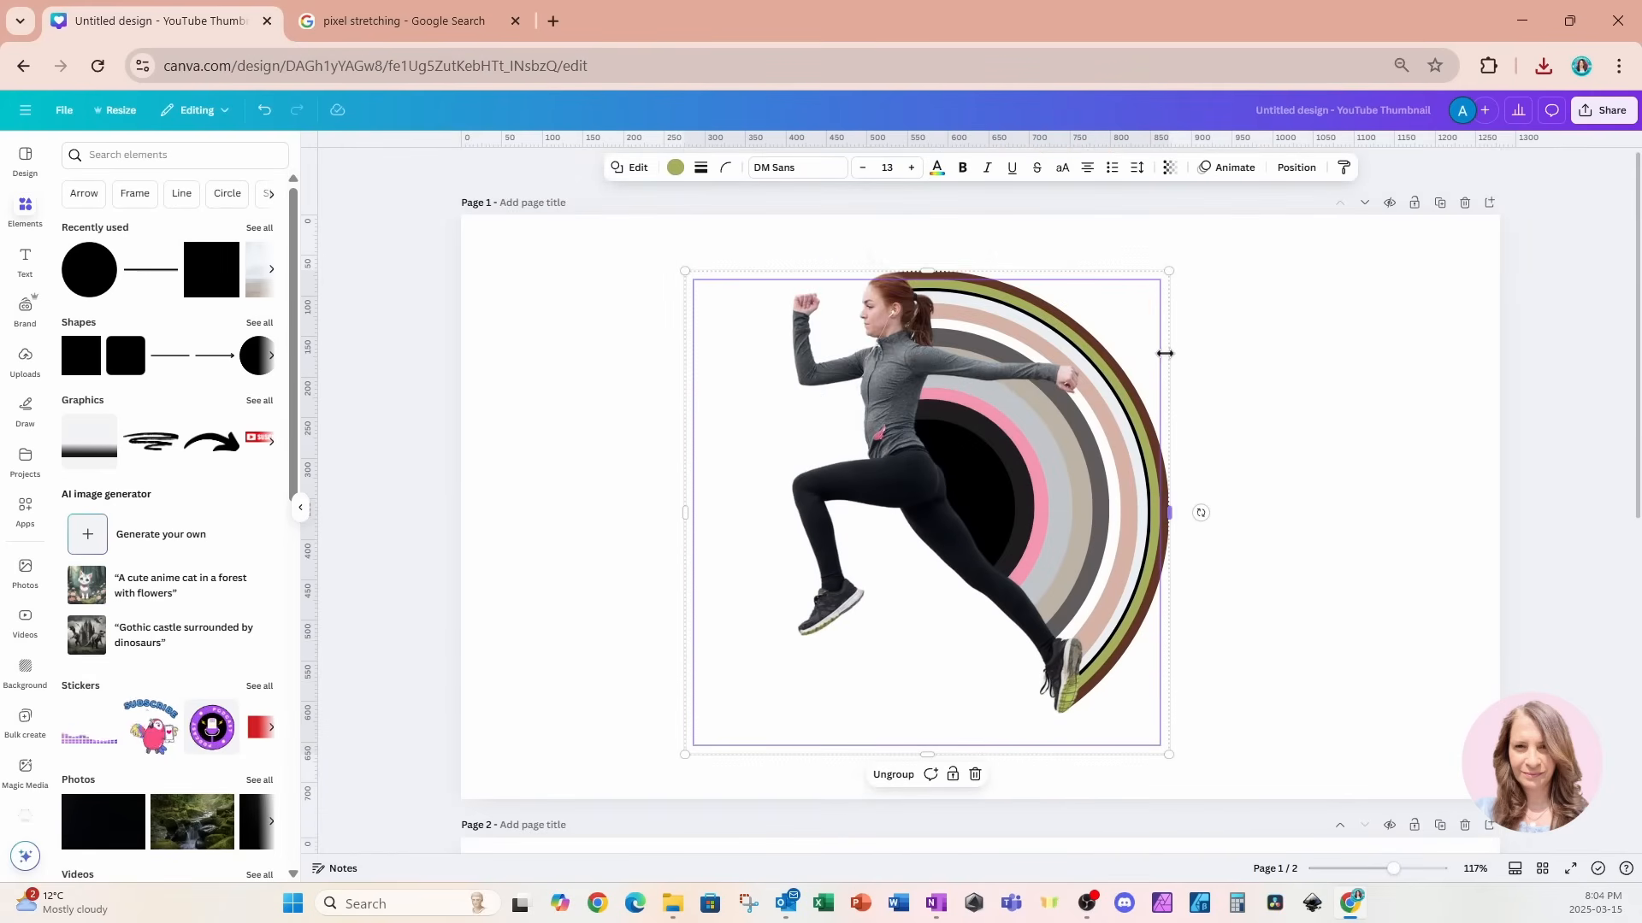
click(1291, 168)
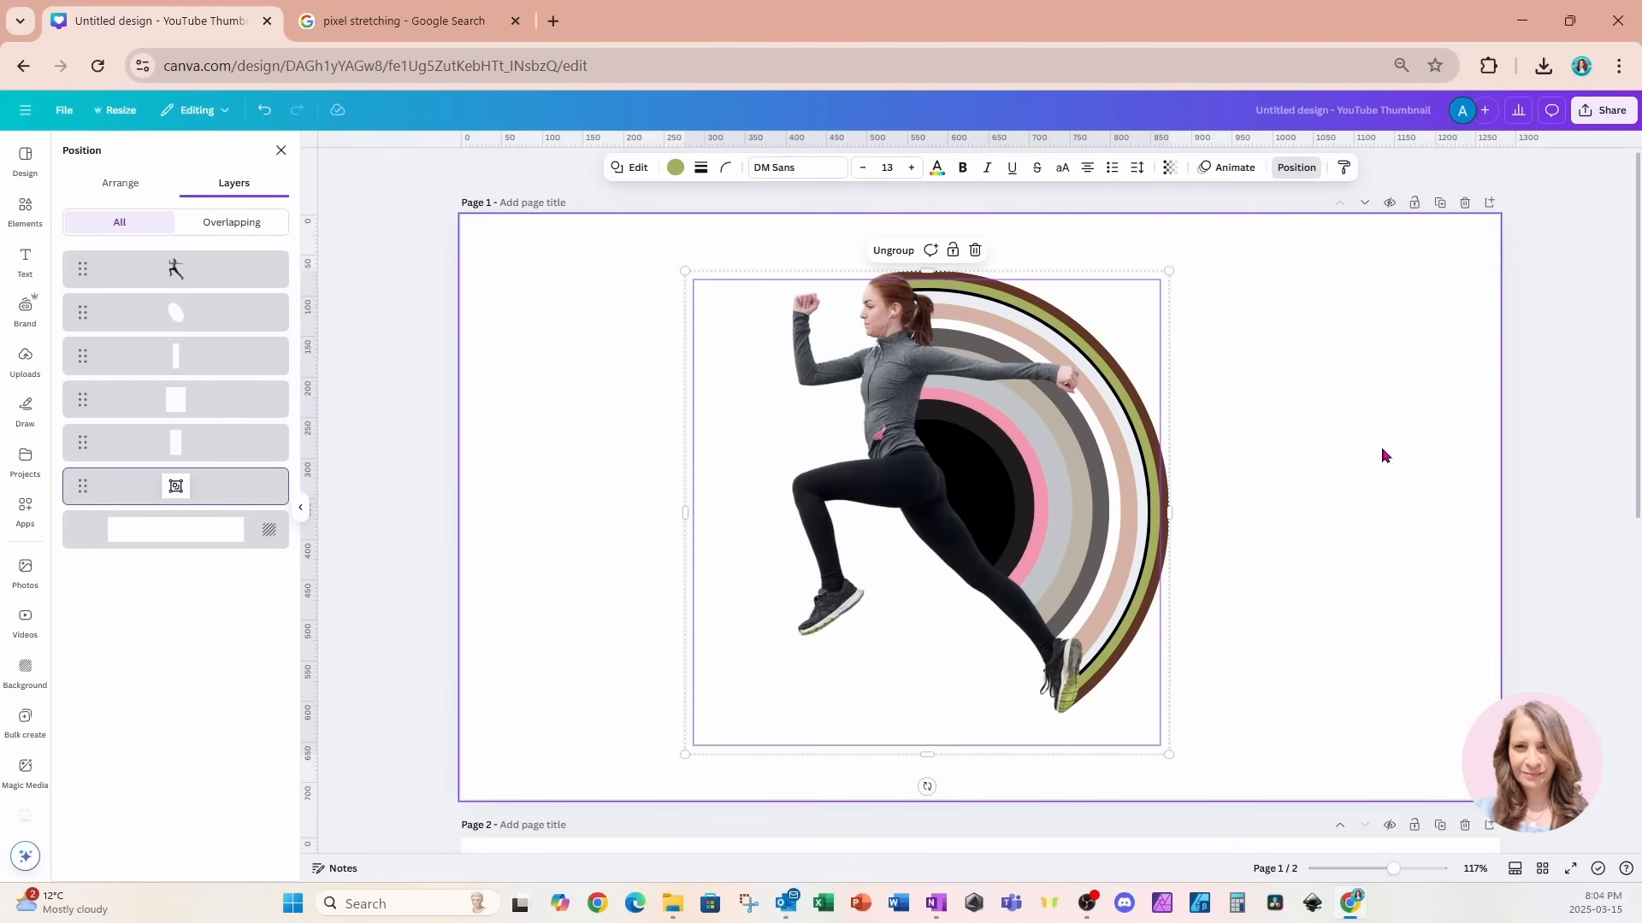
scroll(1385, 455, down, 6)
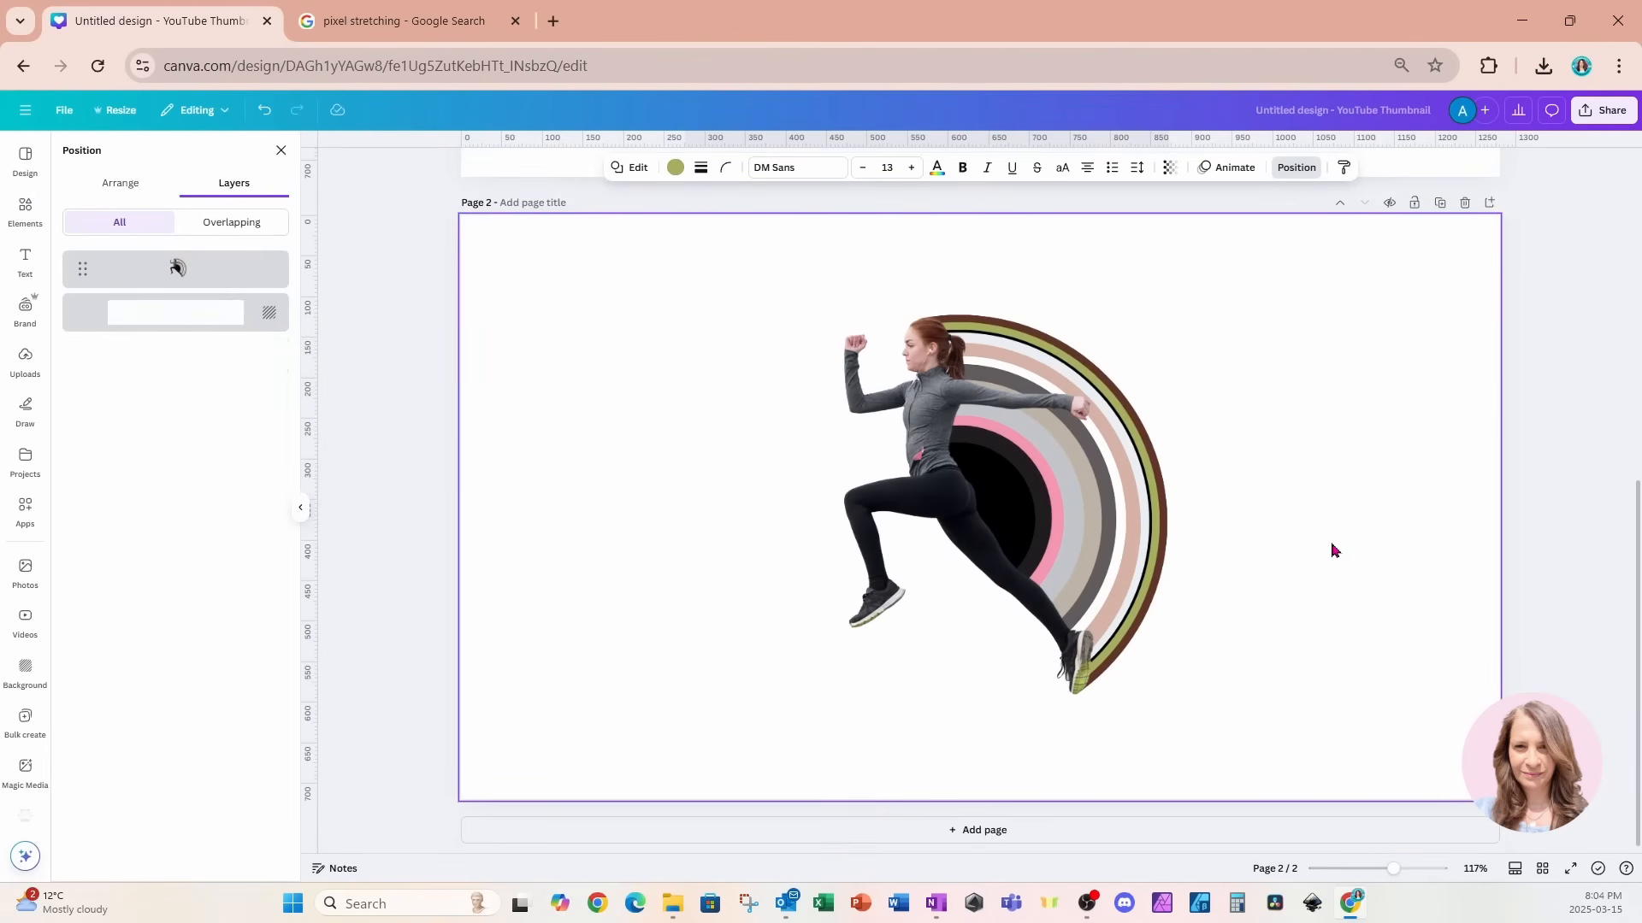
click(1323, 578)
key(ctrl+v)
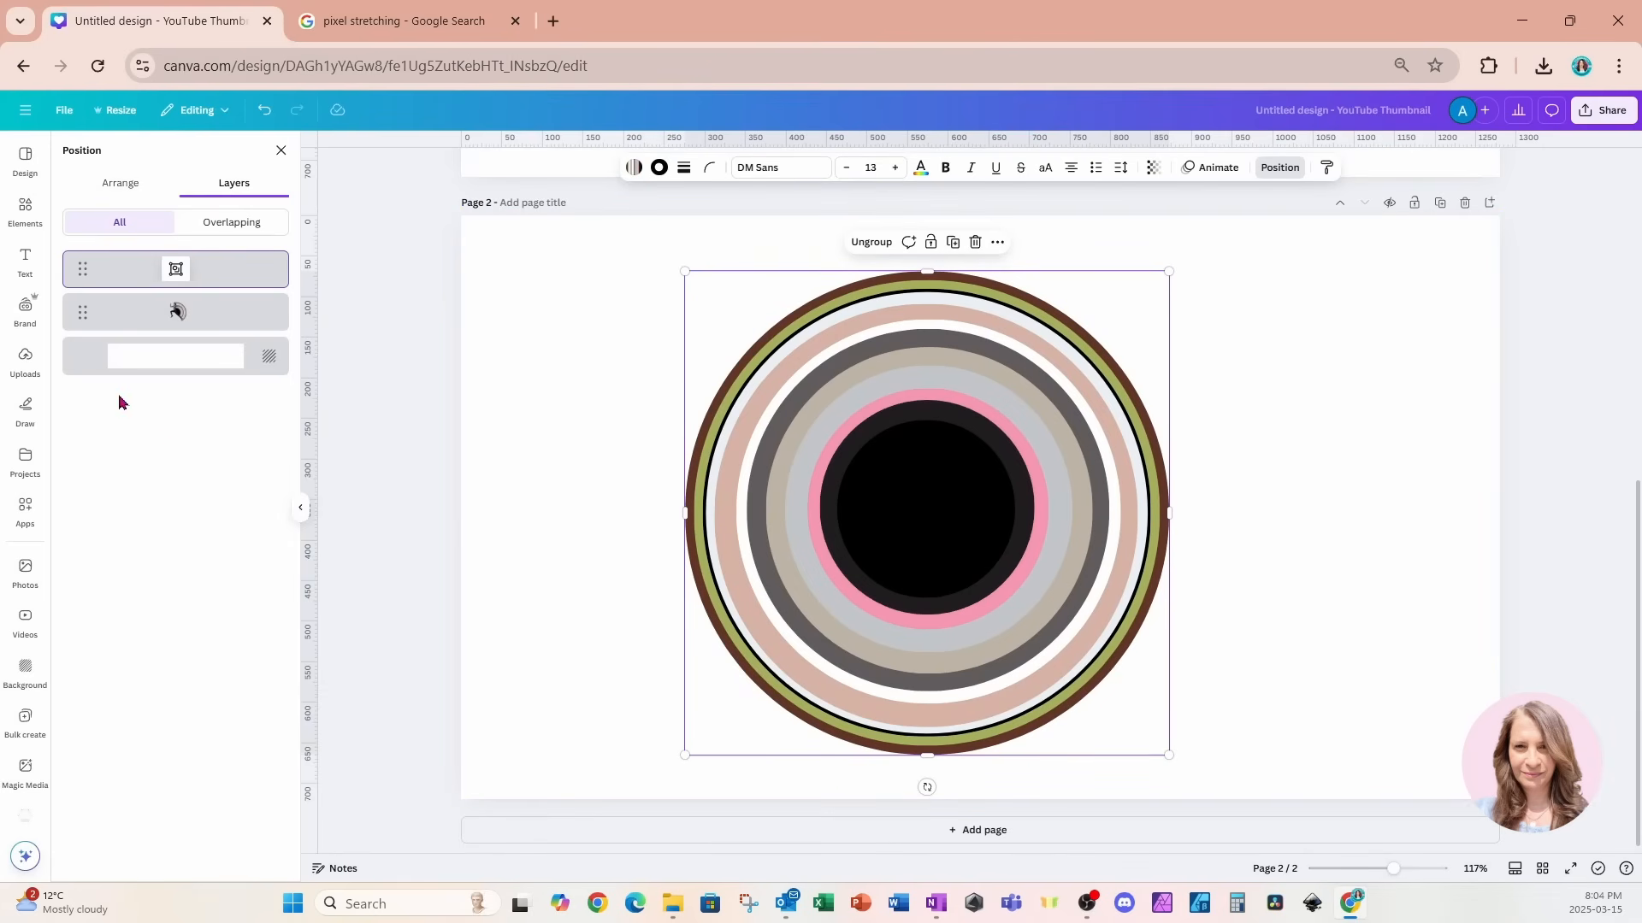
Bring the cutout image of the woman in front of the pasted circles and enlarge it until its arcs line up with them.
click(140, 313)
drag(141, 317, 147, 263)
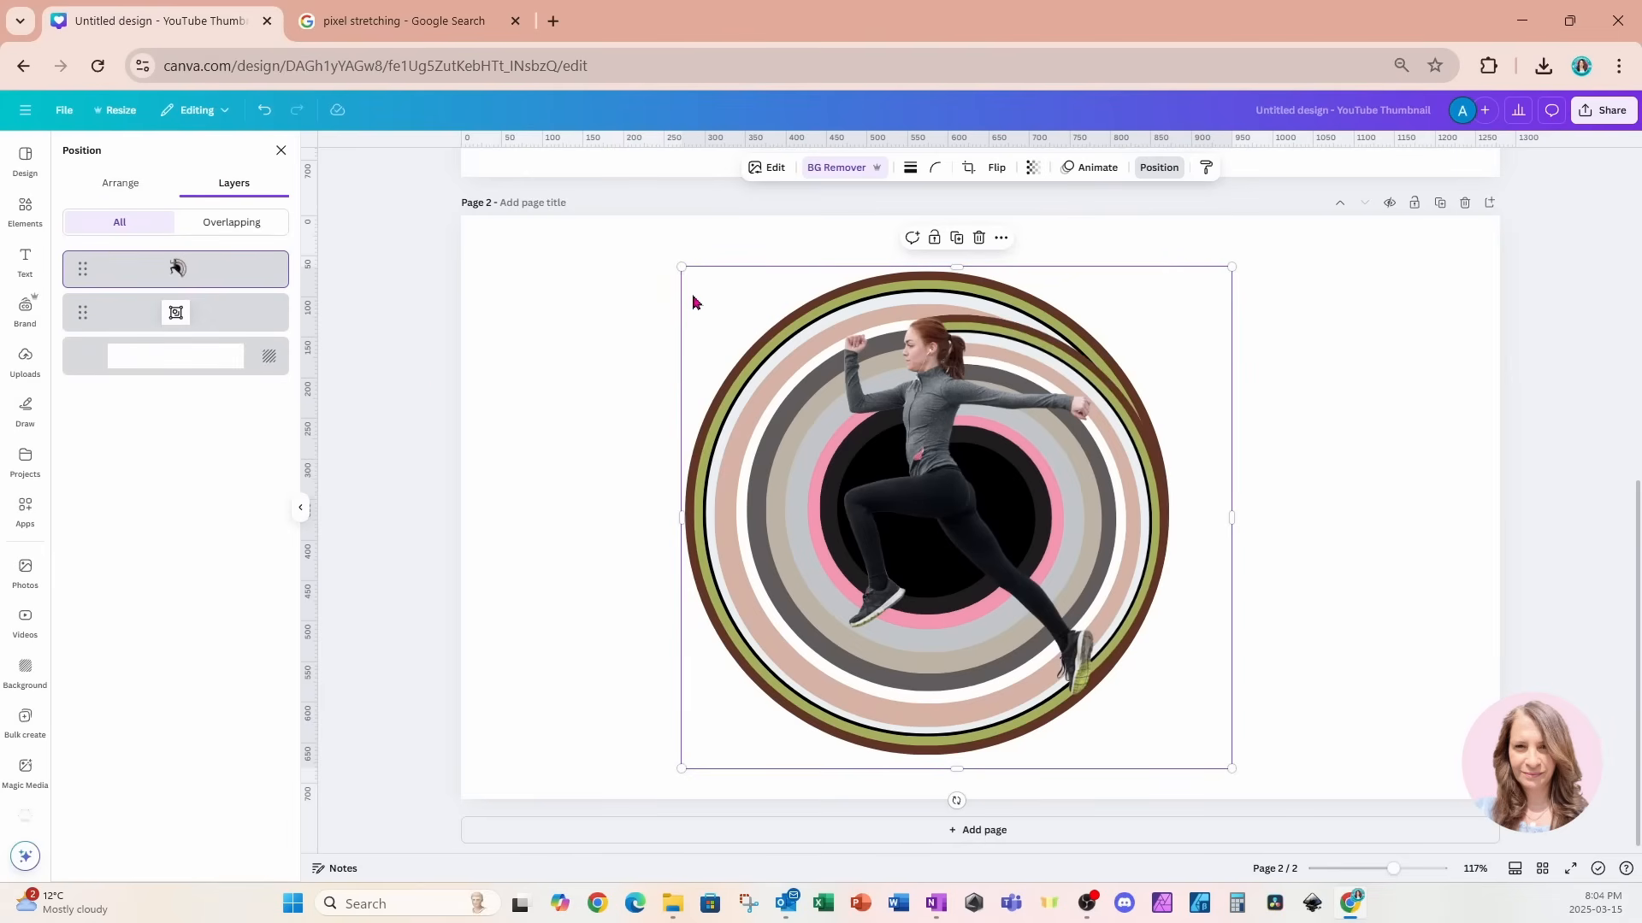
drag(681, 266, 637, 225)
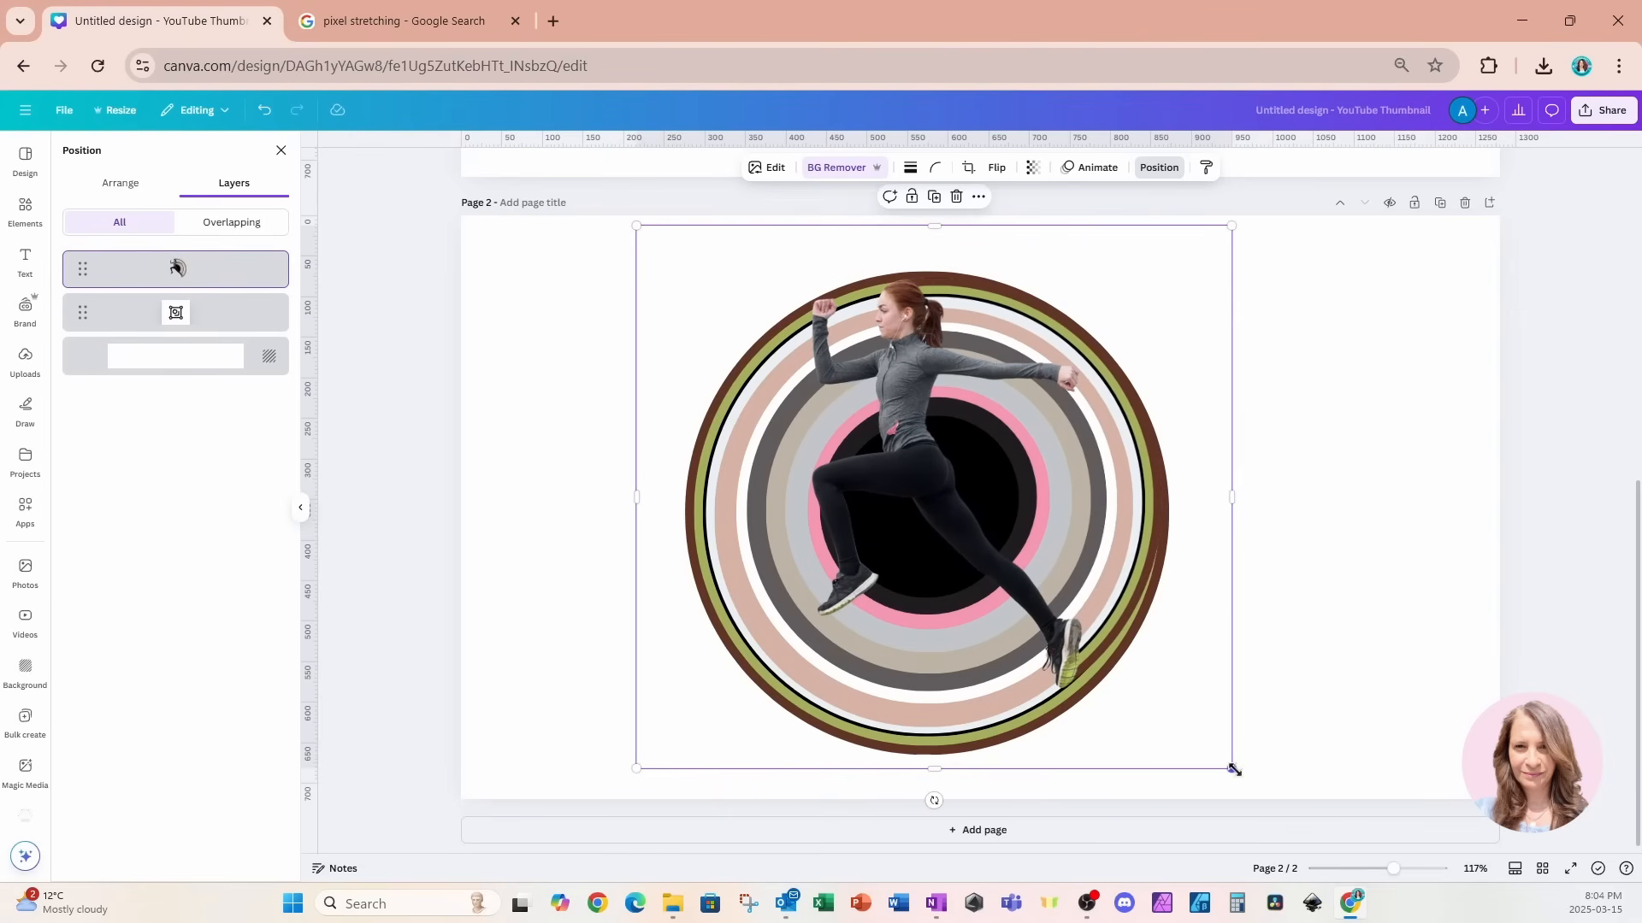
drag(1233, 767, 1246, 782)
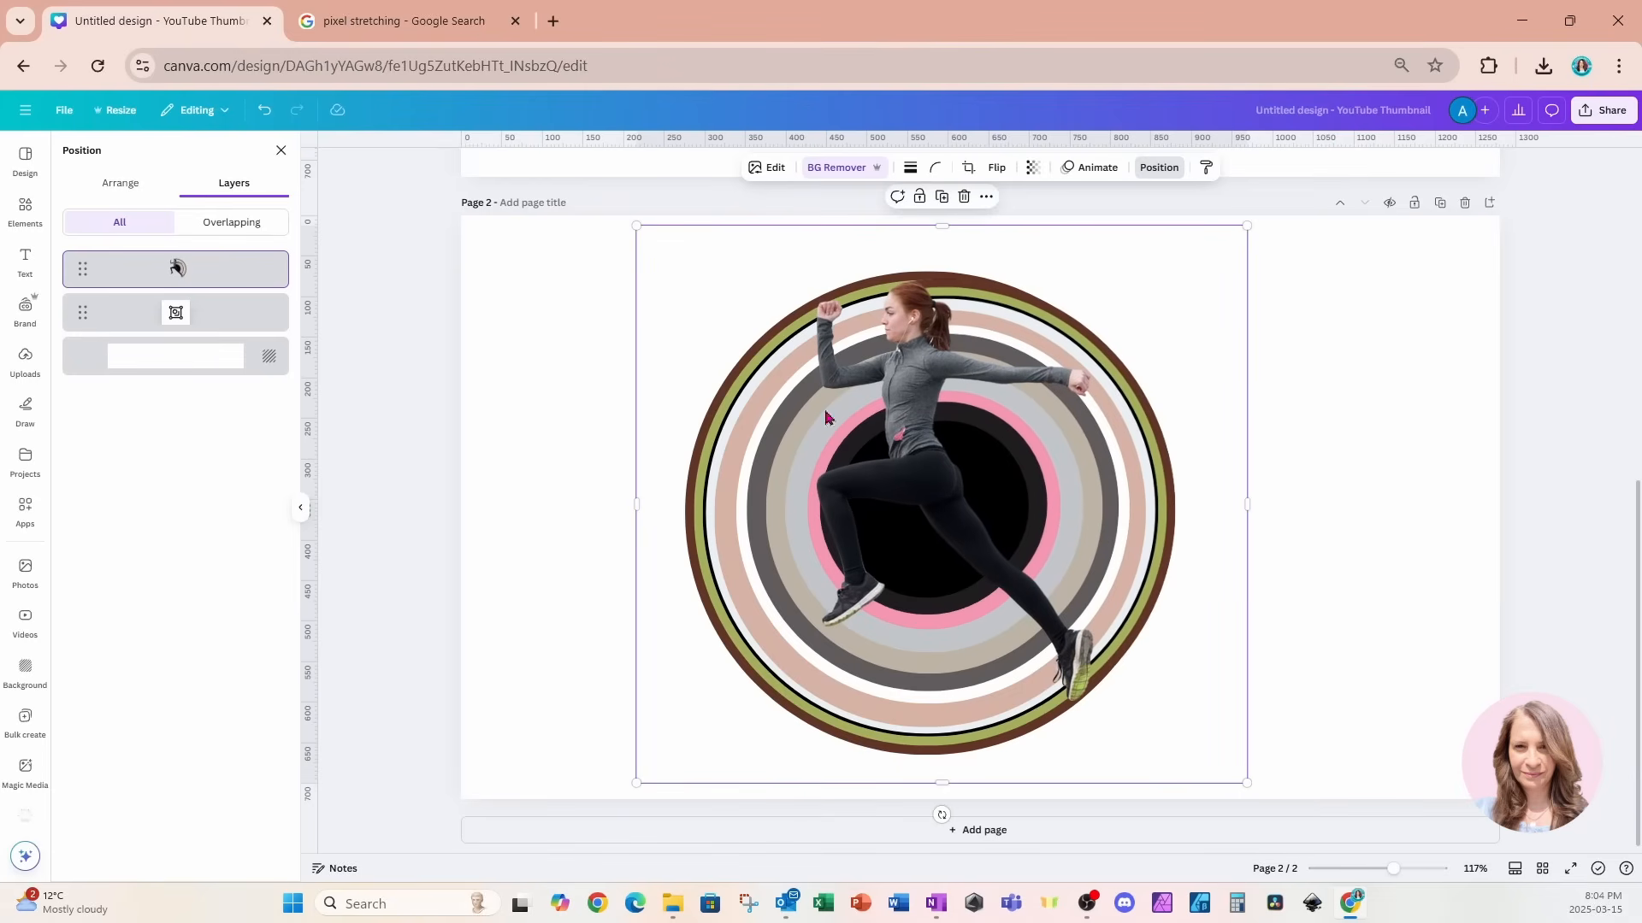
drag(632, 223, 619, 212)
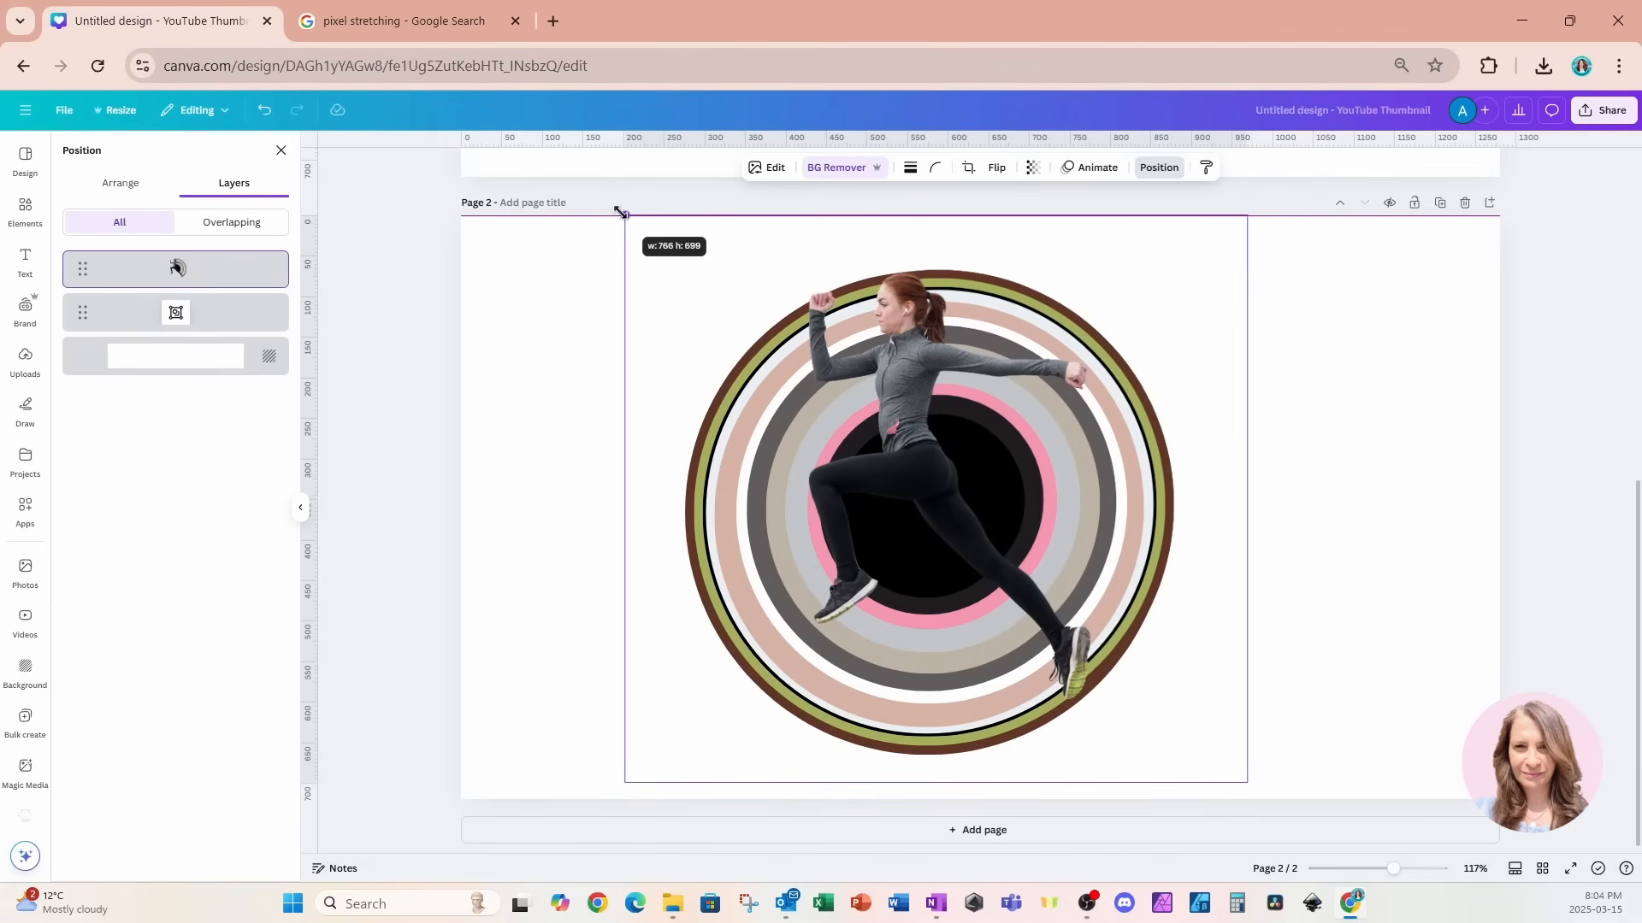
drag(620, 213, 620, 212)
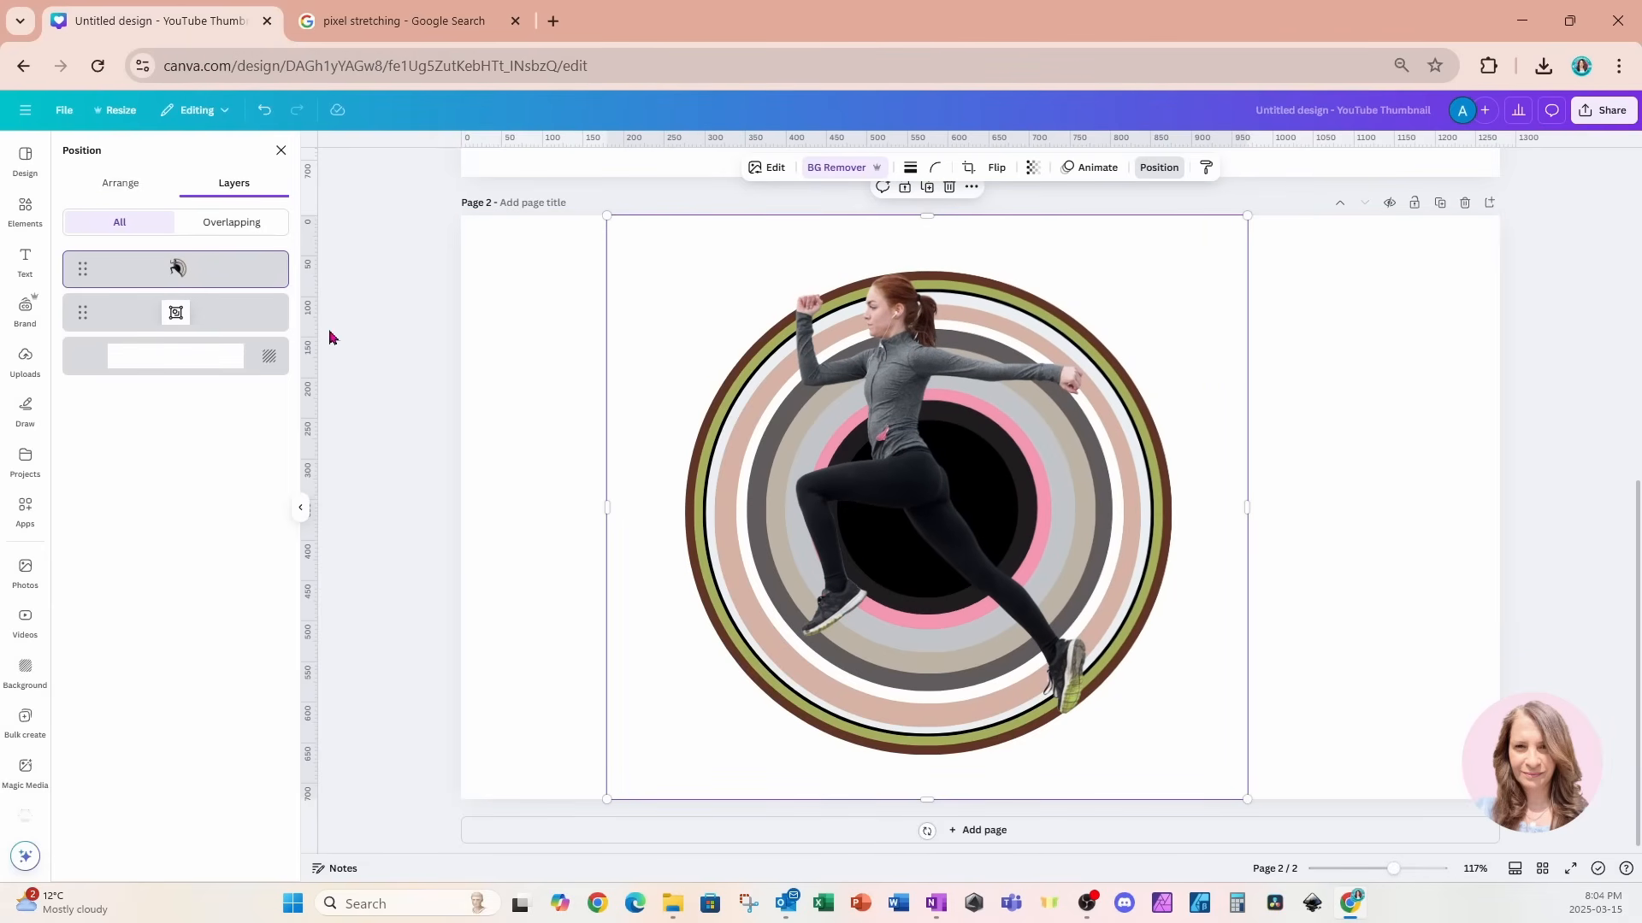
Set the transparency of the concentric circle group behind the woman to 30.
click(188, 327)
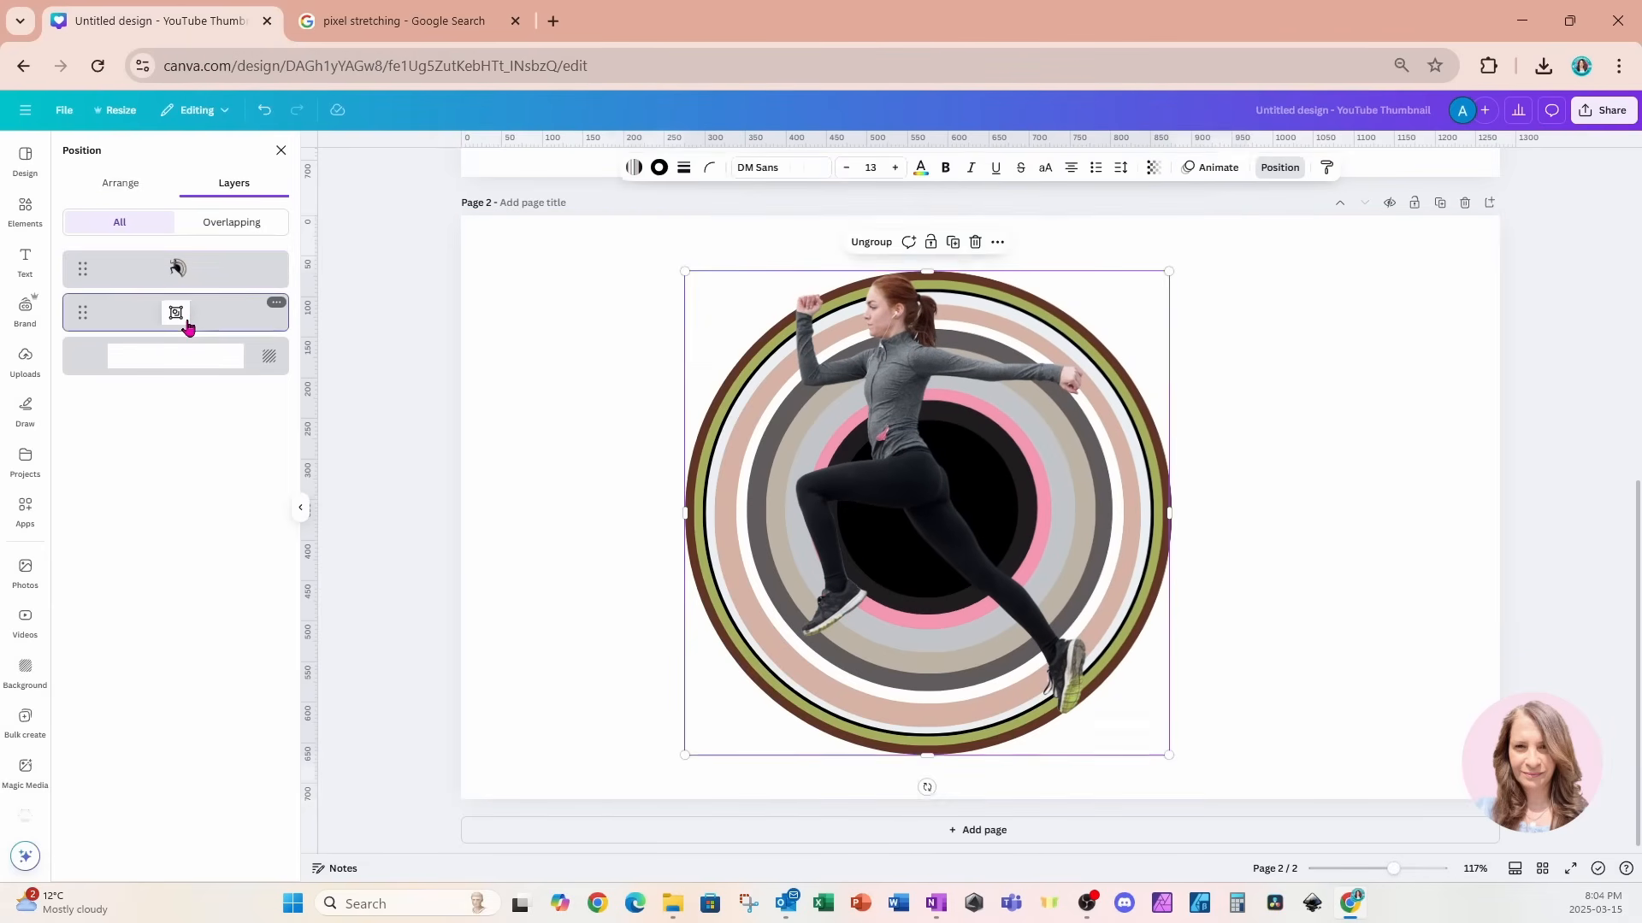
click(1153, 167)
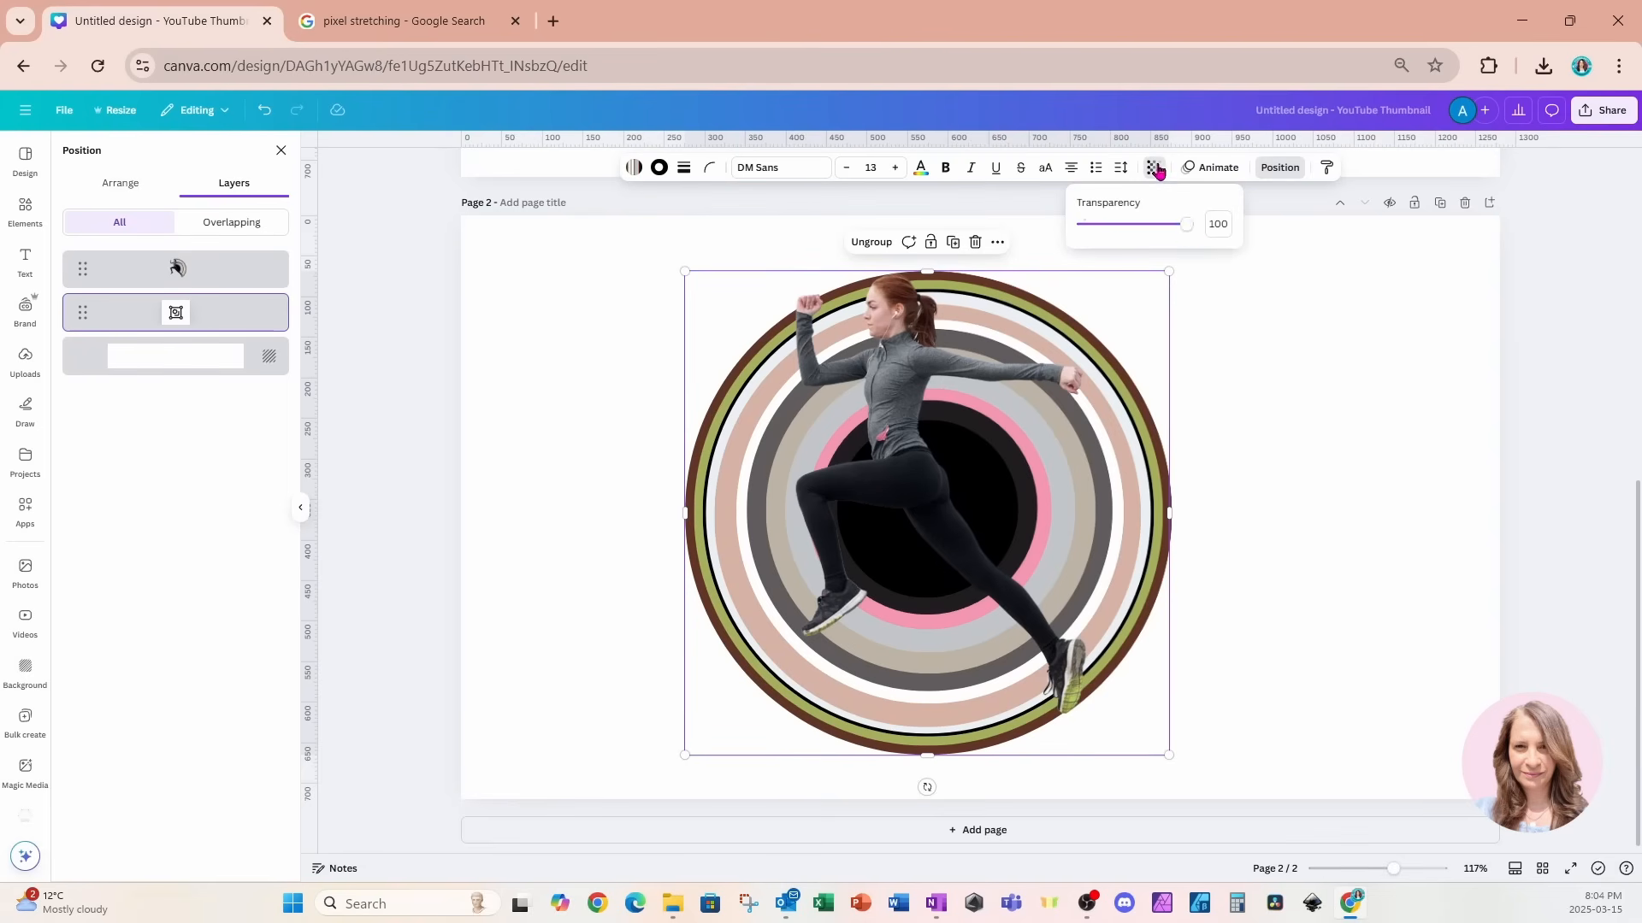
drag(1188, 239, 1110, 238)
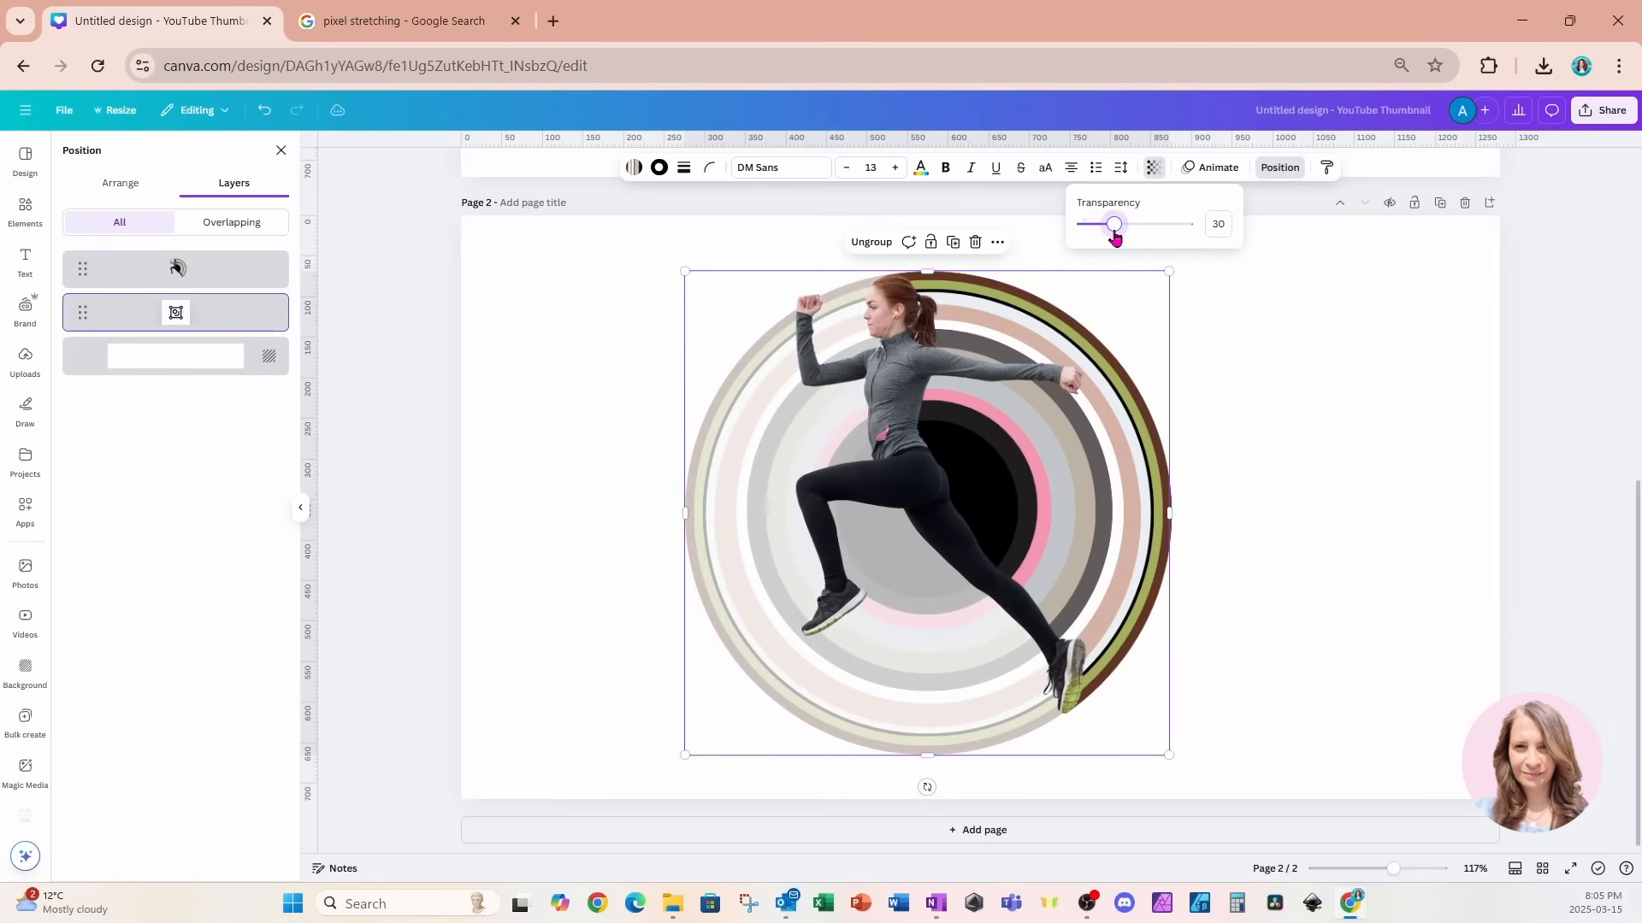
click(1257, 348)
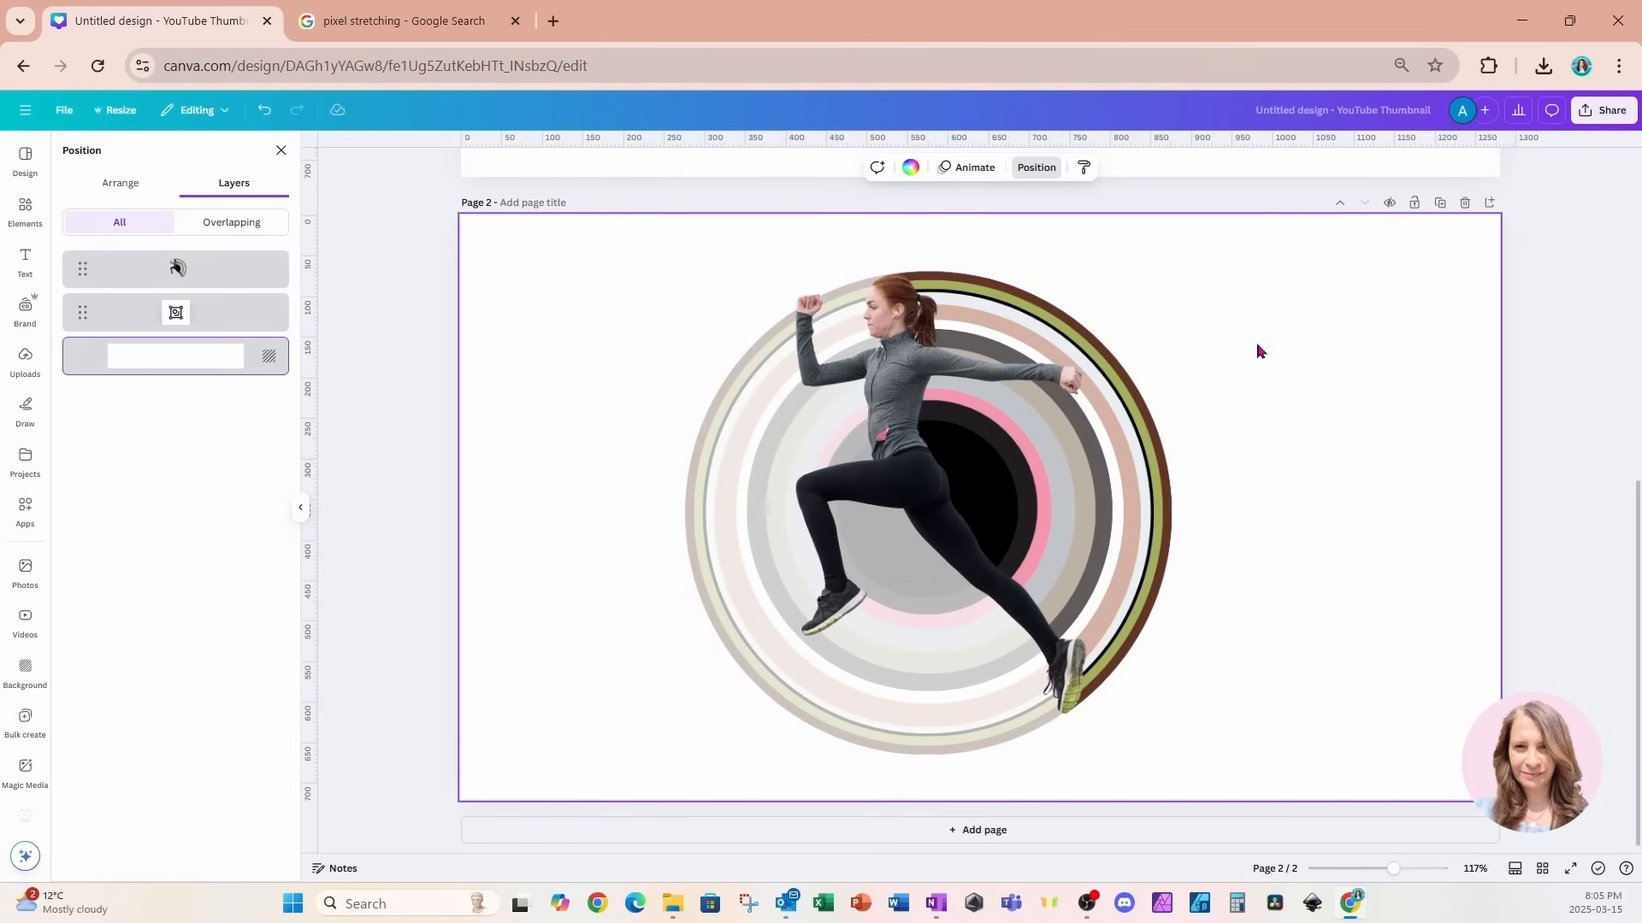